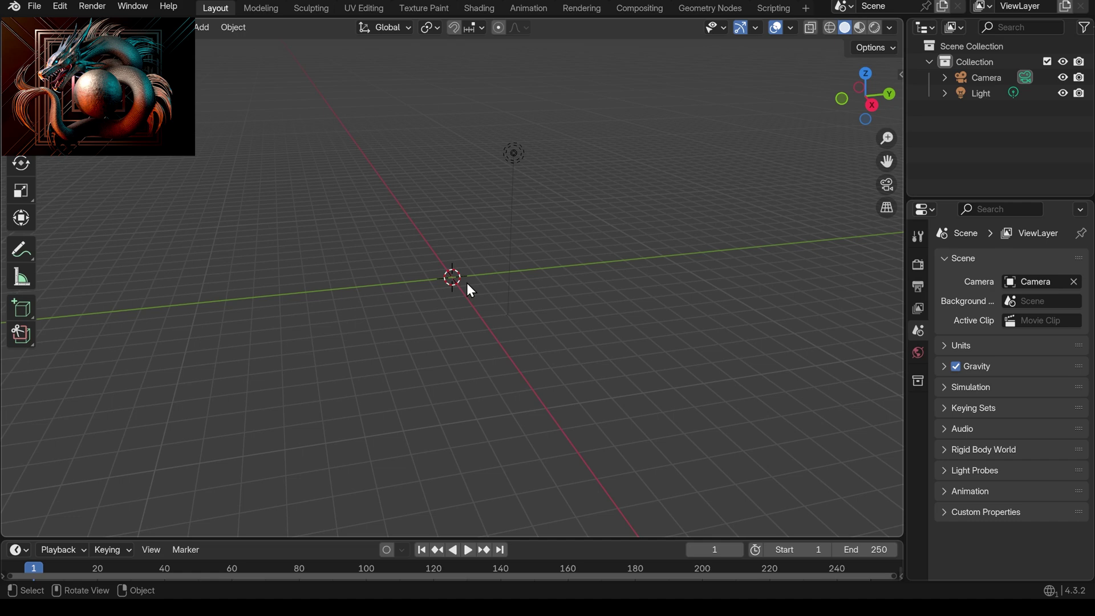
Add a UV sphere at the origin.
key("shift+a")
mouse_move(463, 296)
left_click(527, 340)
mouse_move(527, 340)
middle_mouse_down()
mouse_move(511, 289)
mouse_move(509, 340)
middle_mouse_up()
scroll(525, 287, "up", 8)
scroll(519, 293, "down", 8)
Add a Bézier curve and select its end point near the sphere.
key("shift+a")
mouse_move(441, 303)
left_click(589, 307)
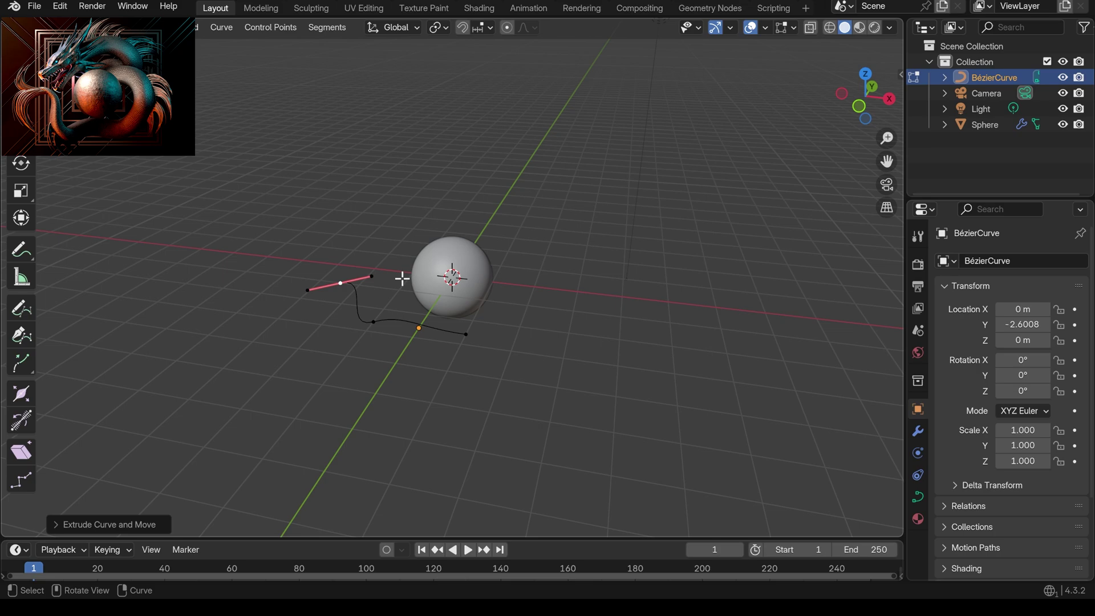
key("r")
left_click(385, 321)
middle_click_drag(385, 321, 368, 346)
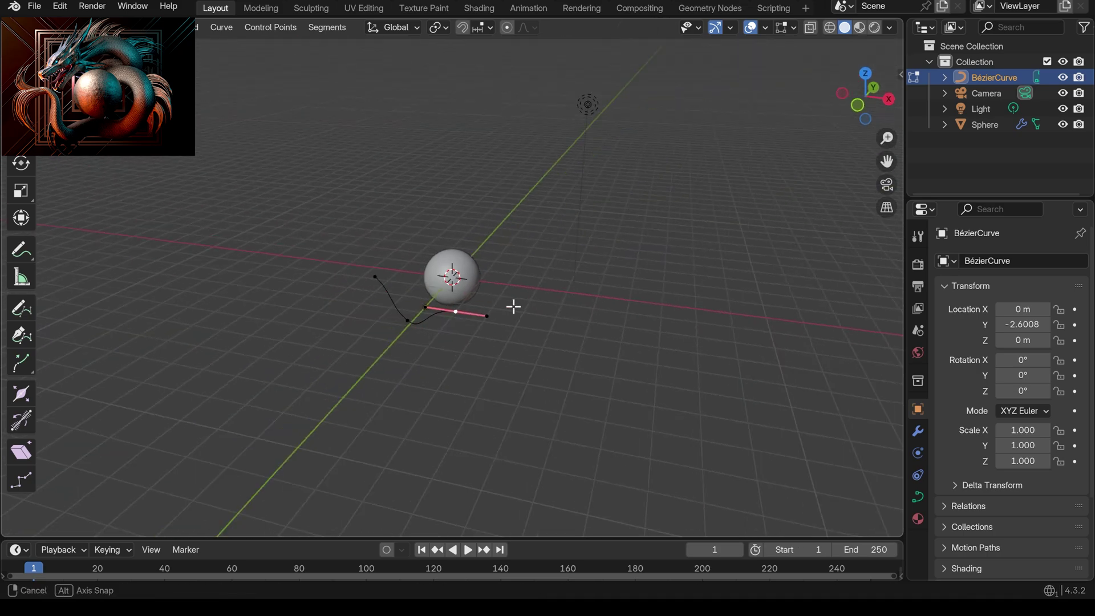
Extrude new curve points so the Bézier winds around the sphere.
right_click(482, 326)
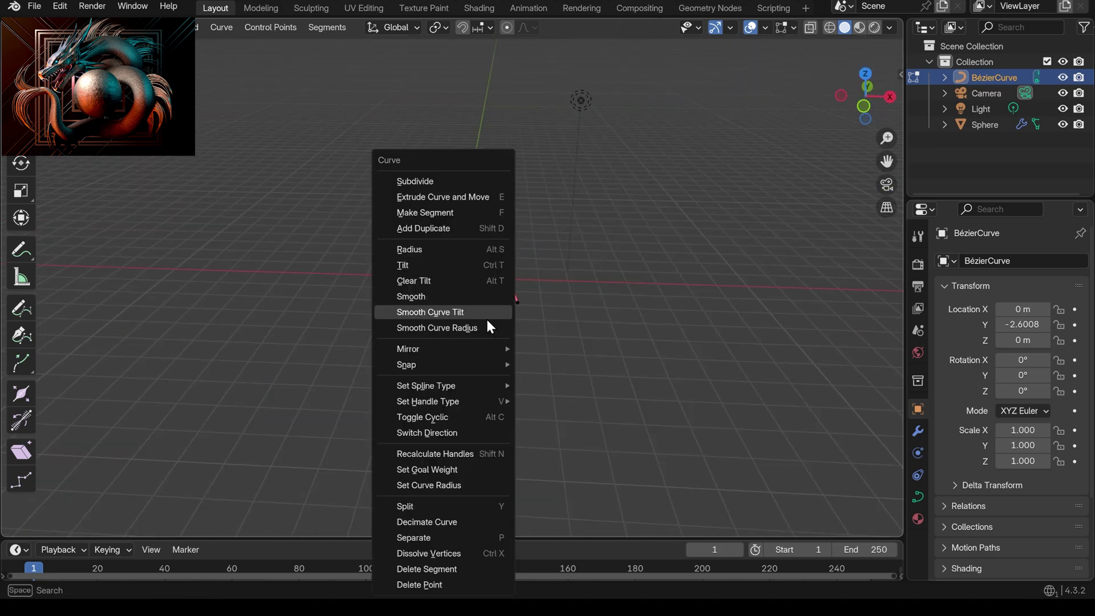
left_click(453, 196)
left_click(403, 257)
middle_click_drag(404, 257, 502, 284)
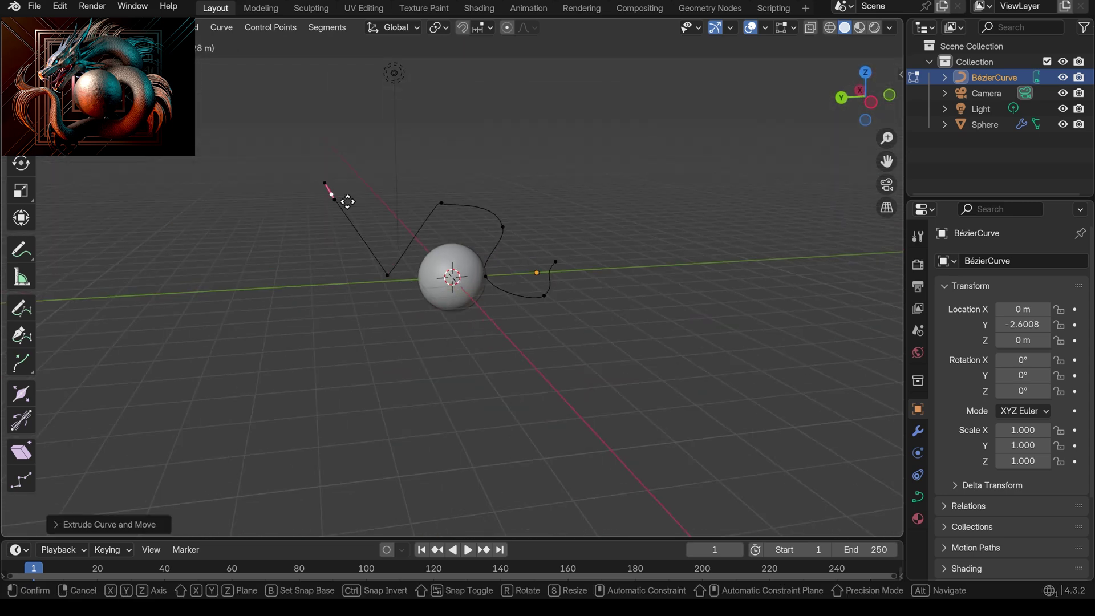
left_click(347, 201)
middle_click_drag(347, 202, 378, 257)
right_click(377, 258, "ctrl")
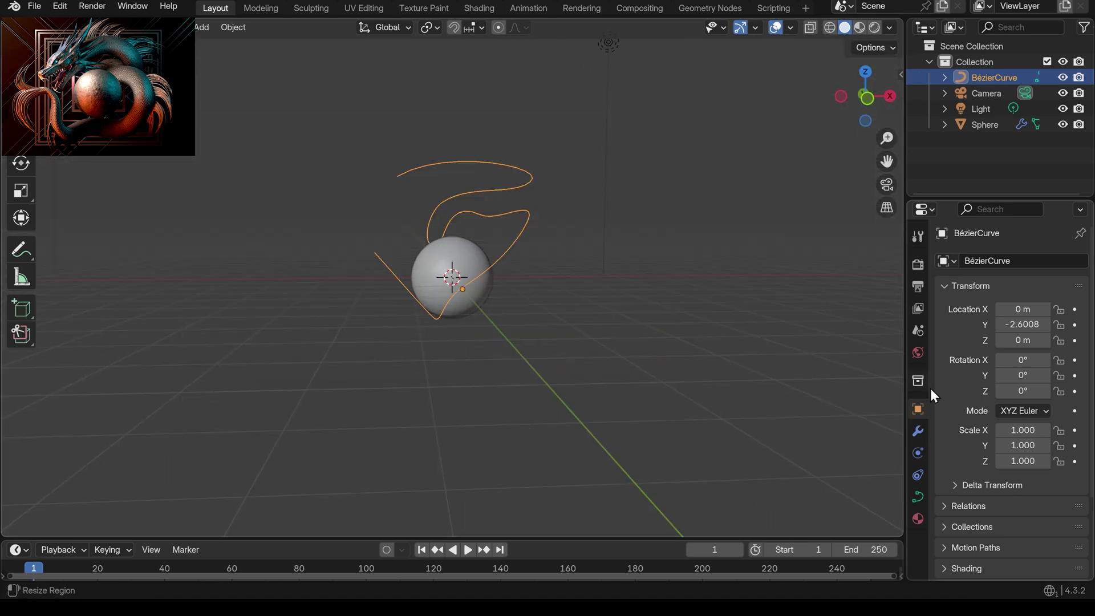
Give the curve a round bevel depth of about 0.33 m.
left_click(970, 513)
scroll(1004, 457, "down", 5)
left_click_drag(1030, 520, 1059, 535)
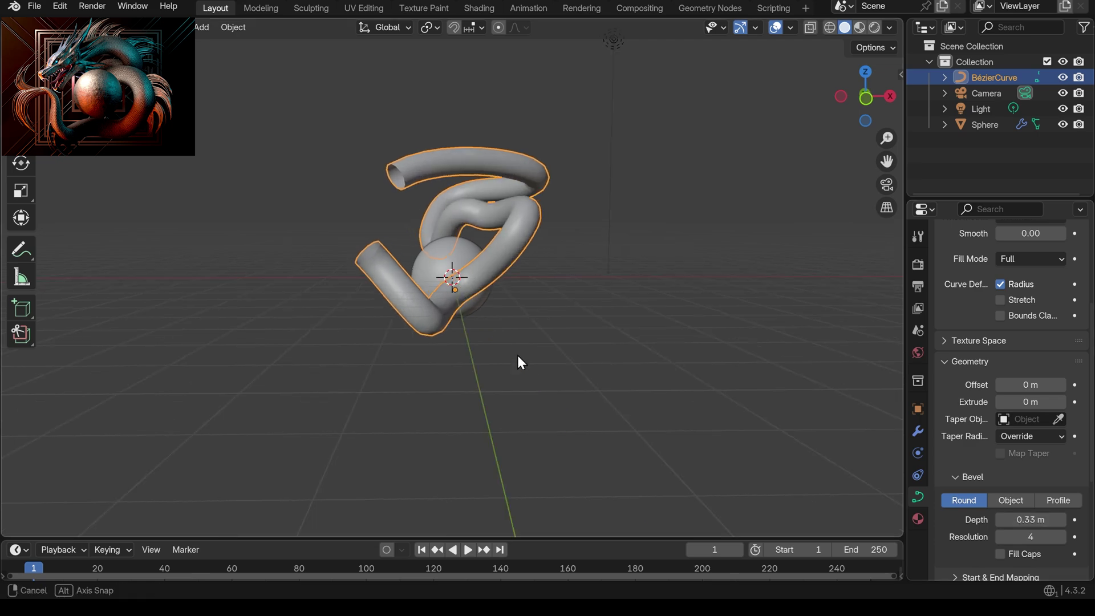
Frame the scene through the camera and adjust the tube's end point.
key("KP_1")
left_click(422, 152)
key("KP_0")
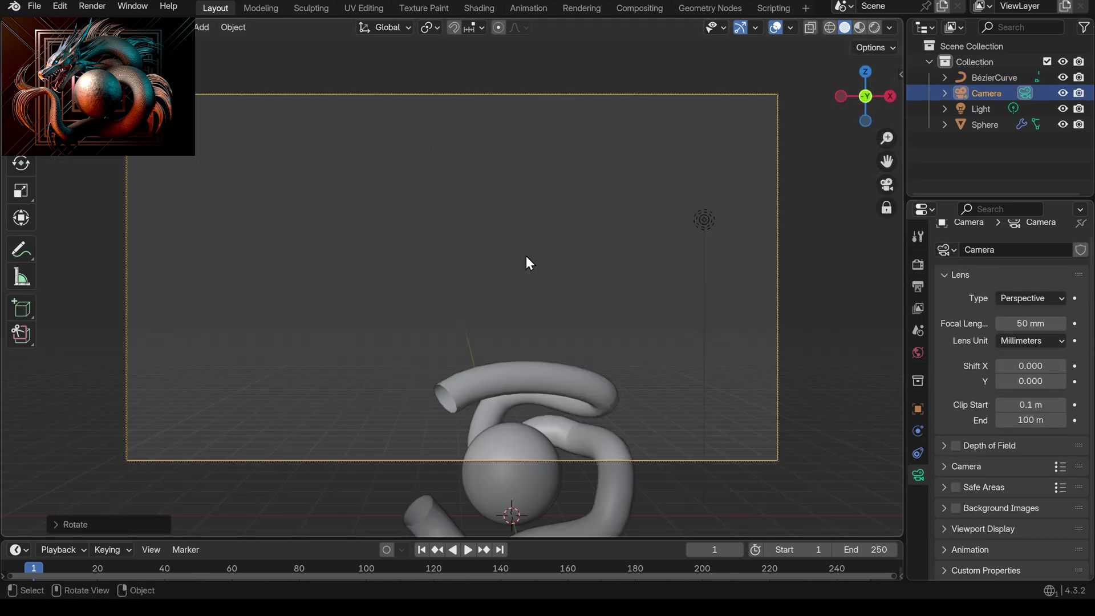
key("g")
left_click(712, 208)
left_click(475, 214)
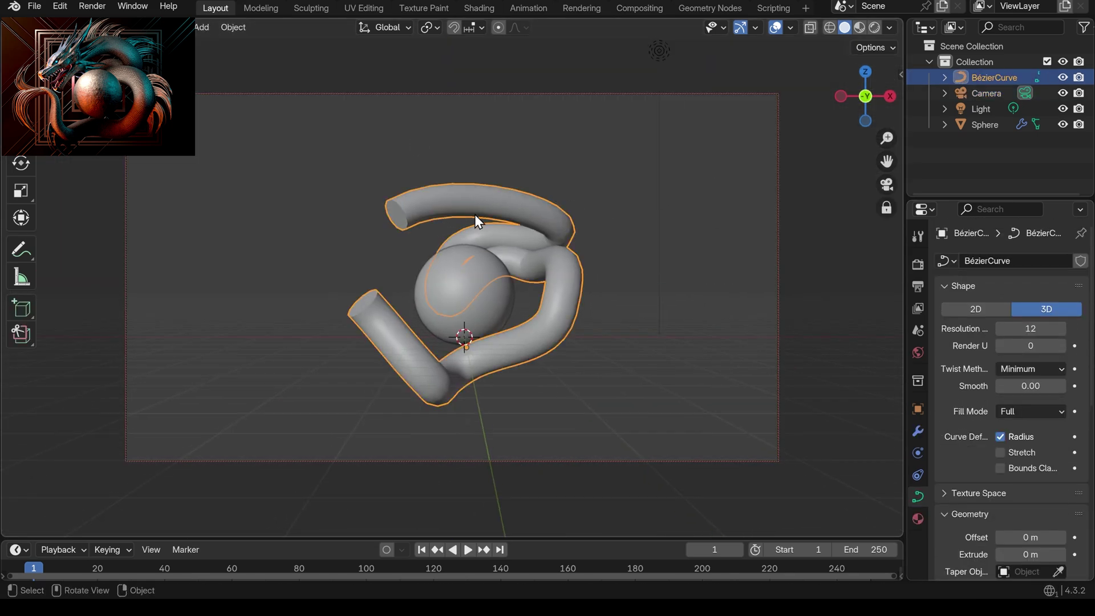
key("Tab")
middle_click_drag(480, 235, 512, 355)
Add a cube and move it along Y beside the tube.
key("shift+a")
left_click(564, 310)
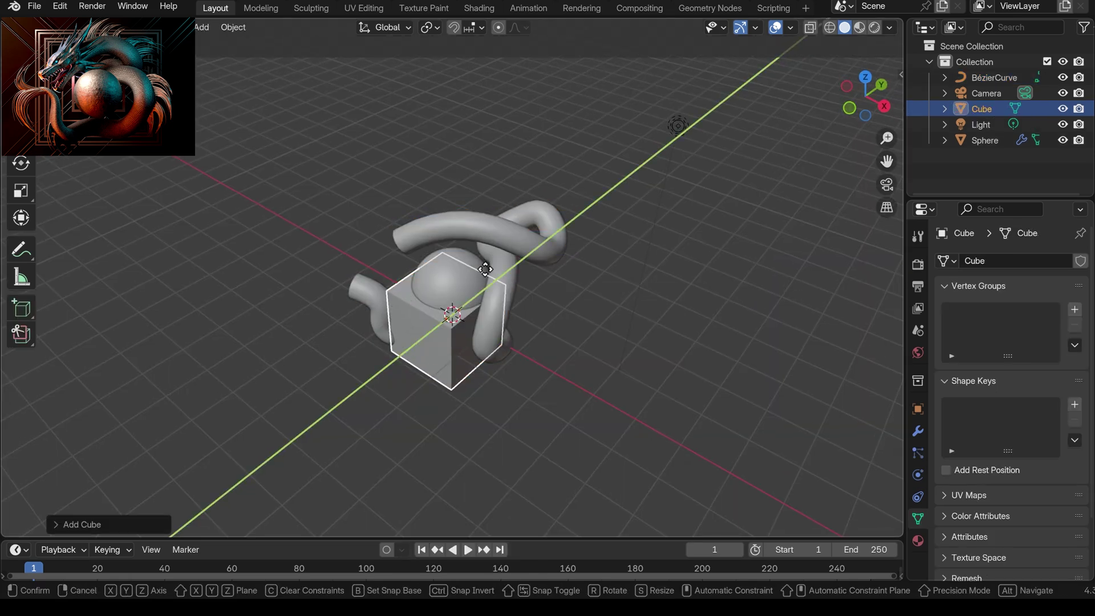
key("g")
Enable the Auto Mirror add-on and mirror the cube across X.
key("n")
left_click(60, 6)
left_click(85, 217)
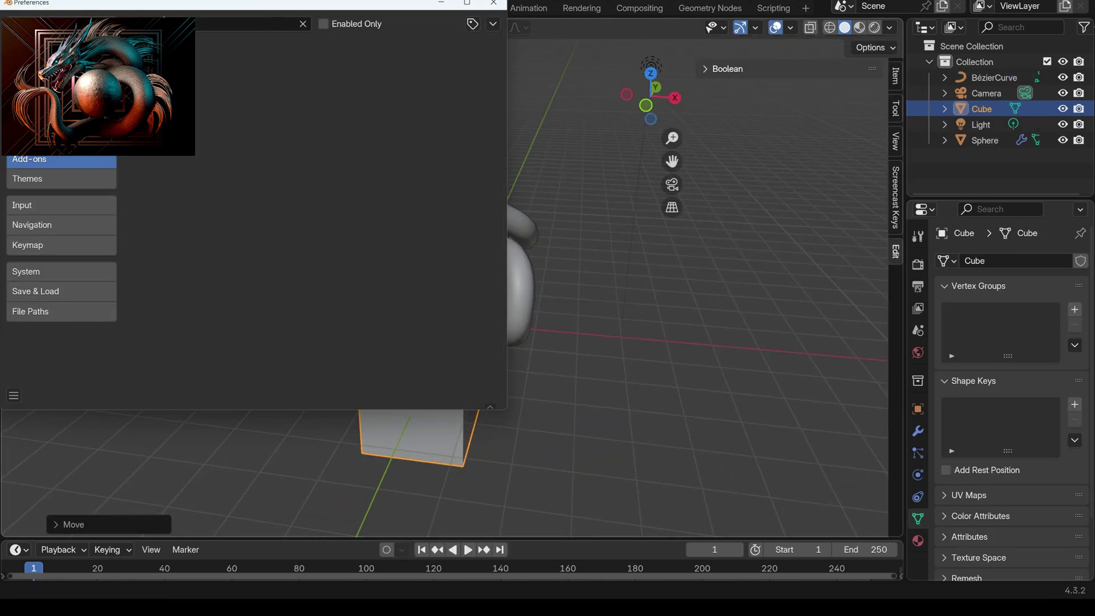
left_click(209, 21)
key("ctrl+v")
left_click(493, 3)
left_click(732, 89)
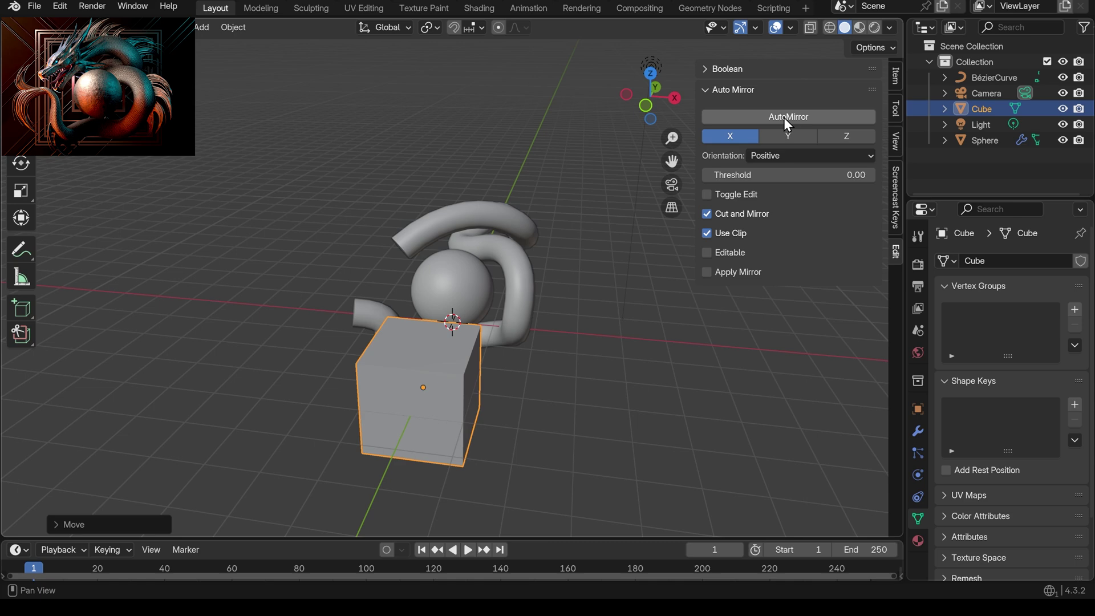
left_click(788, 116)
Resize the block's front vertices in side view to start the head shape.
key("KP_3")
left_click_drag(278, 279, 311, 324)
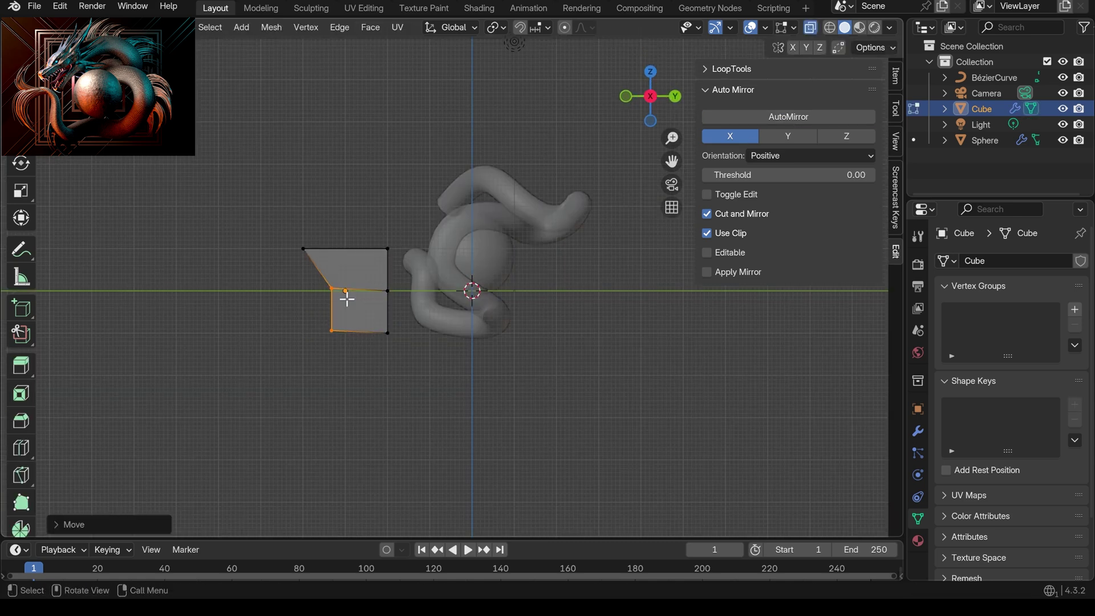
left_click(291, 323)
middle_click_drag(291, 322, 331, 268)
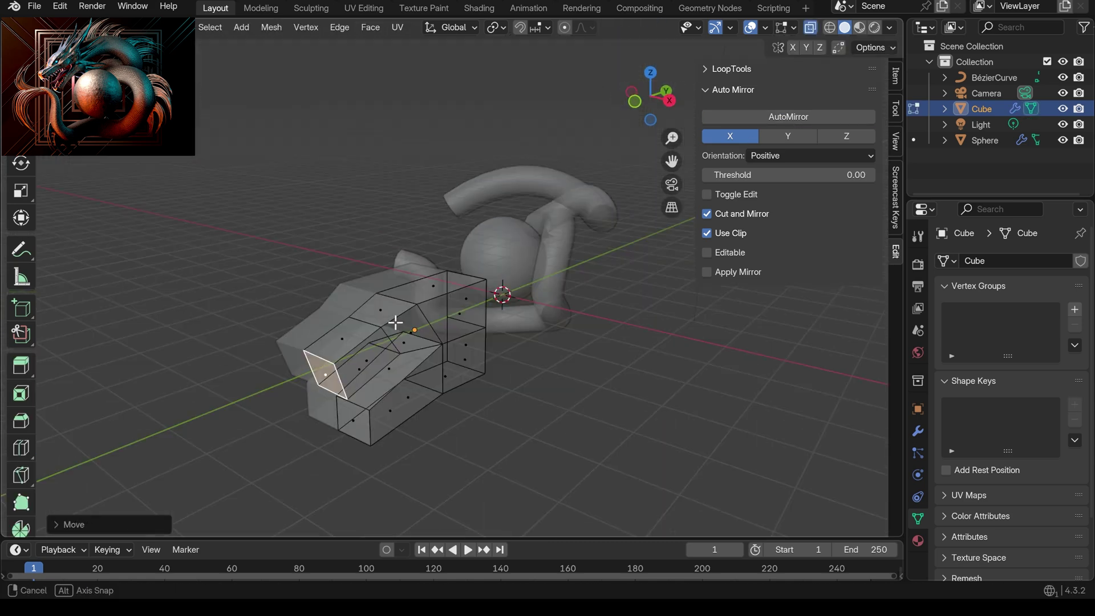
key("KP_3")
left_click(363, 249)
middle_click_drag(270, 333, 501, 281)
Add a subdivision level to the block.
key("KP_1")
key("Tab")
middle_click_drag(552, 252, 553, 292)
key("ctrl+1")
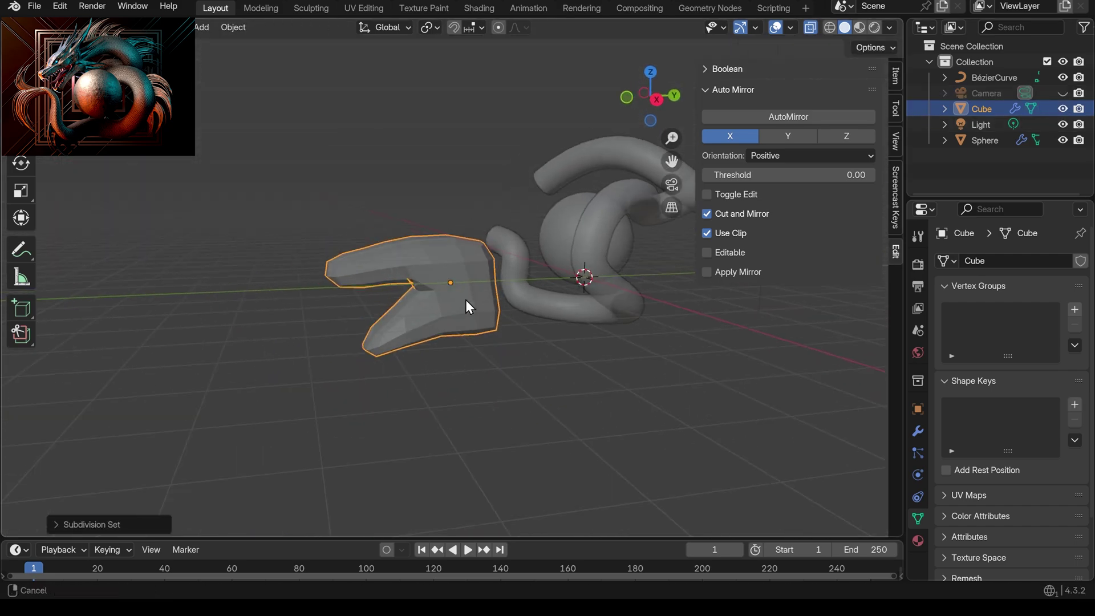
Add a loop cut across the block.
key("Tab")
scroll(456, 285, "up", 3)
key("ctrl+r")
left_click(344, 256)
middle_click_drag(425, 422, 608, 364)
key("Tab")
scroll(555, 398, "down", 3)
Move the top strip of faces along Z to open the jaw.
key("Tab")
left_click(501, 310, "alt")
key("g")
key("z")
left_click(501, 310)
middle_click_drag(501, 309, 630, 374)
left_click(436, 238)
Add a Bézier circle at the 3D cursor on the floor.
key("Tab")
left_click(518, 289)
right_click(630, 374, "shift")
key("shift+a")
mouse_move(605, 311)
left_click(679, 325)
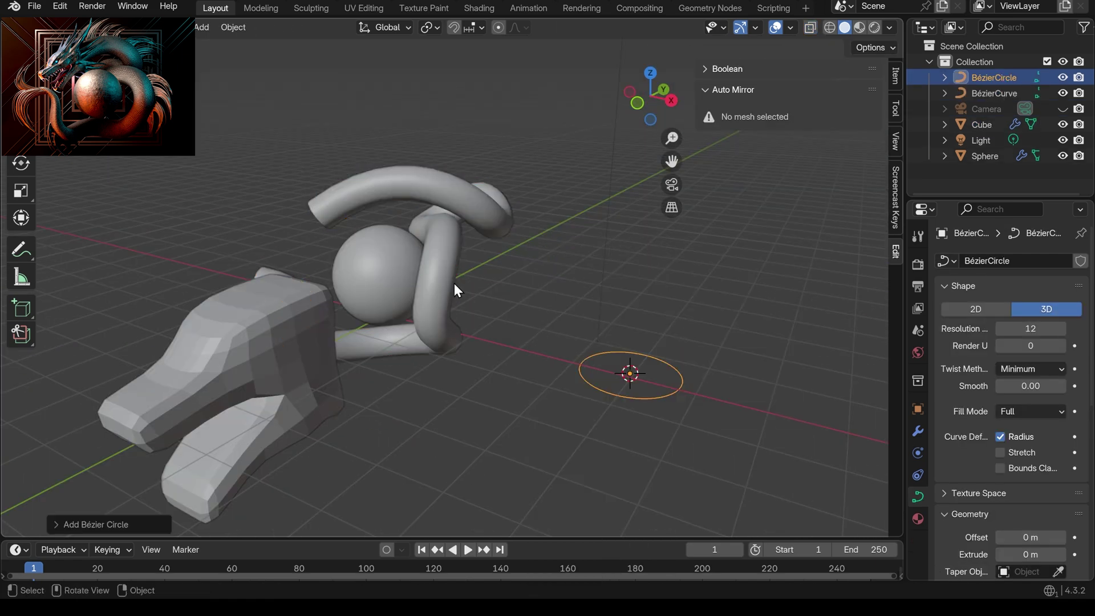
scroll(970, 456, "down", 8)
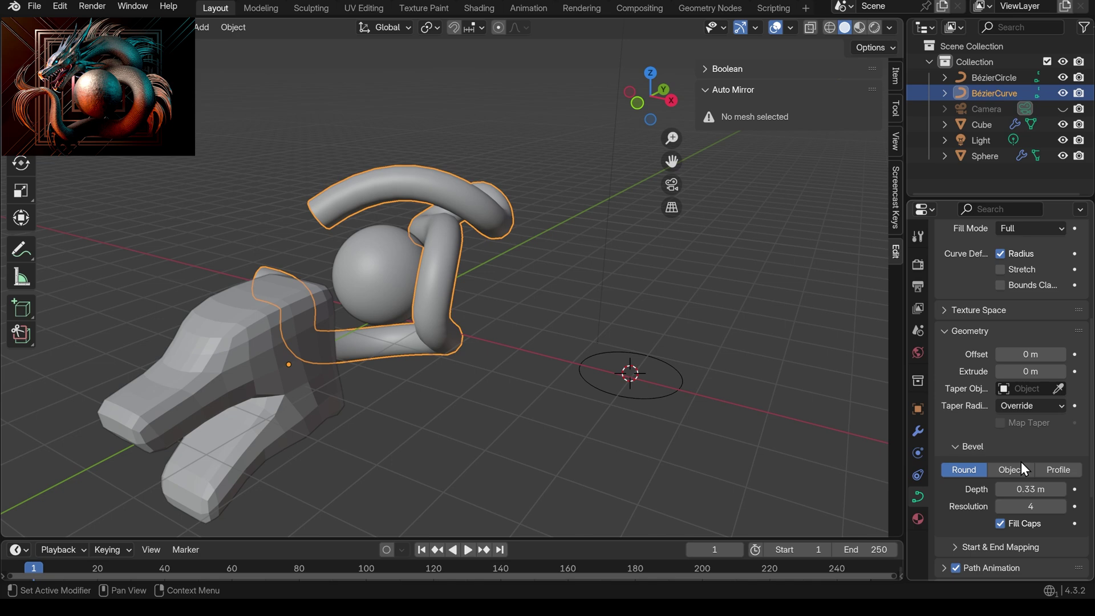
Scale the Bézier circle down to serve as the tube's bevel profile.
left_click(680, 391)
key("s")
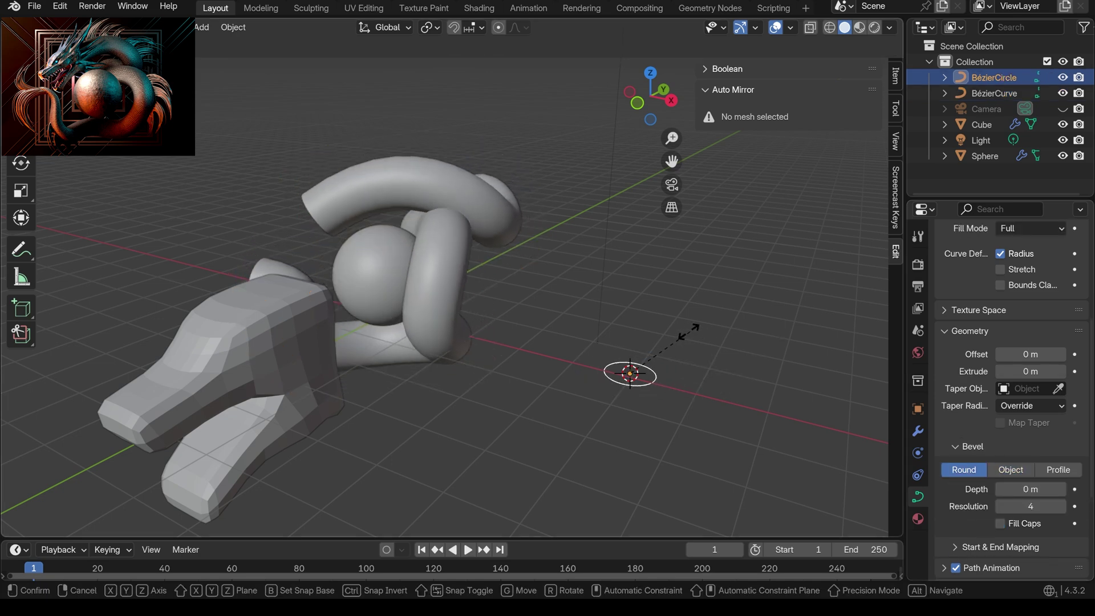
left_click(681, 332)
middle_click_drag(681, 333, 603, 379)
key("Tab")
left_click(580, 427)
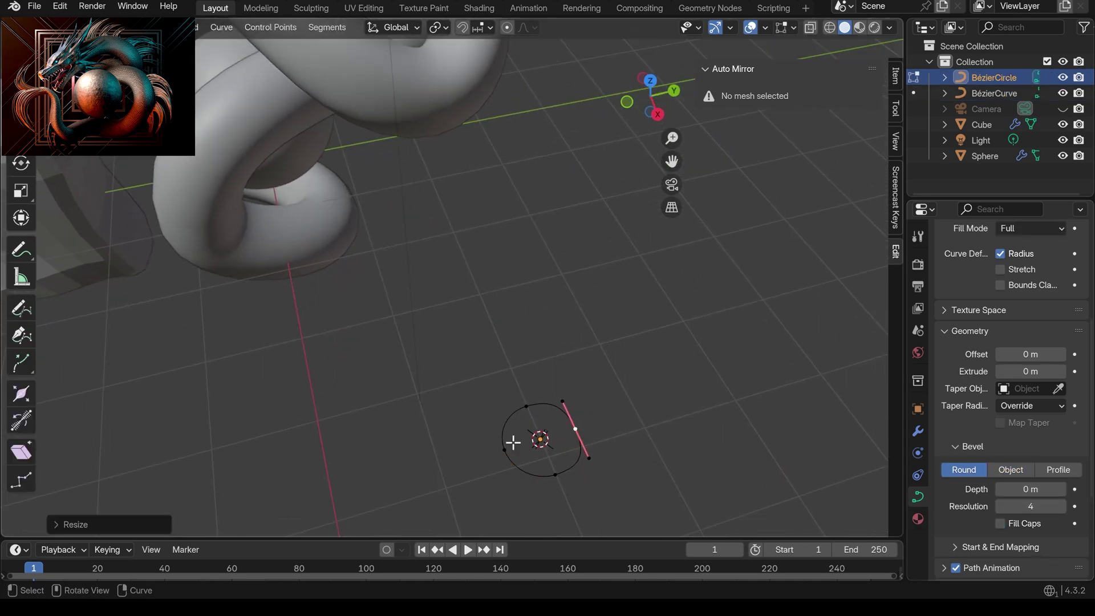
scroll(513, 442, "down", 6)
middle_click_drag(541, 364, 519, 269)
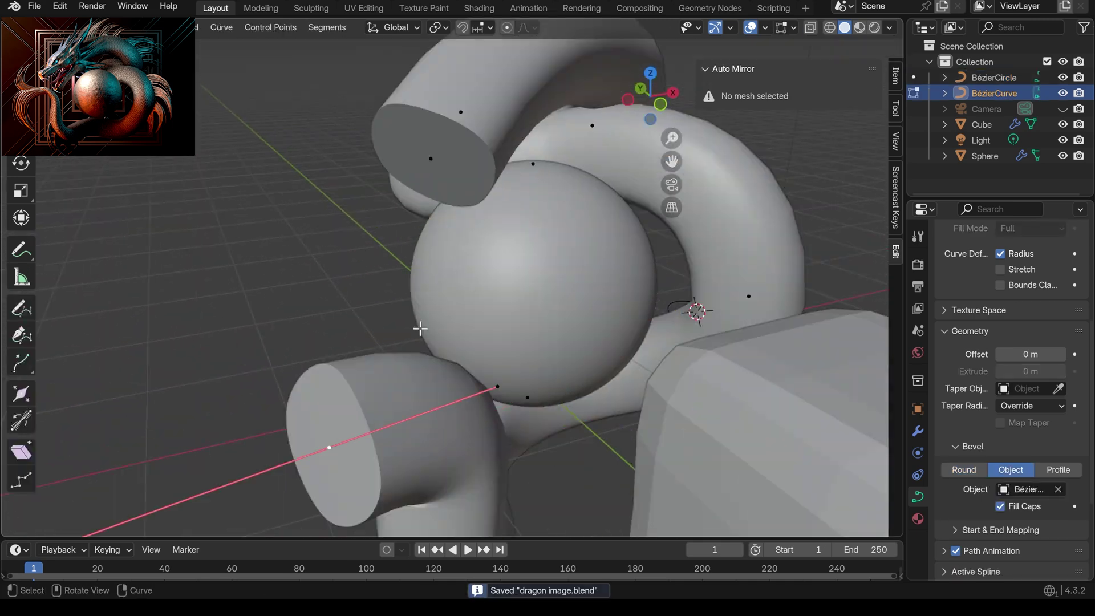
Shrink the tube's end-point radius with Alt+S to taper its tip.
key("alt+s")
left_click(420, 328)
scroll(419, 328, "down", 3)
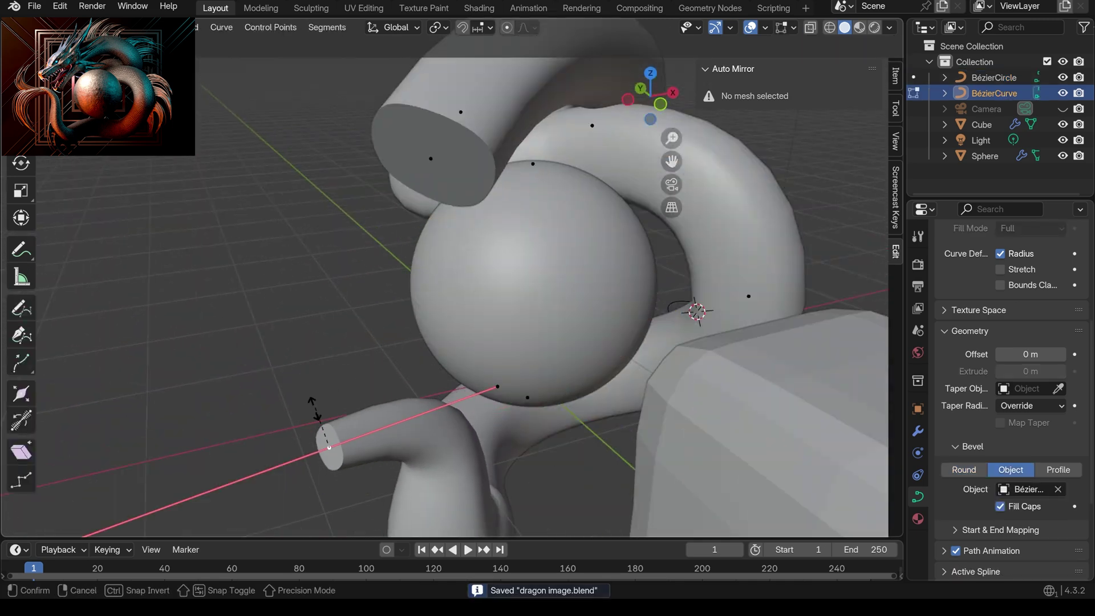
Grab-sculpt the head block into a pointed snout, lower jaw and shaped top.
middle_click_drag(419, 329, 482, 328)
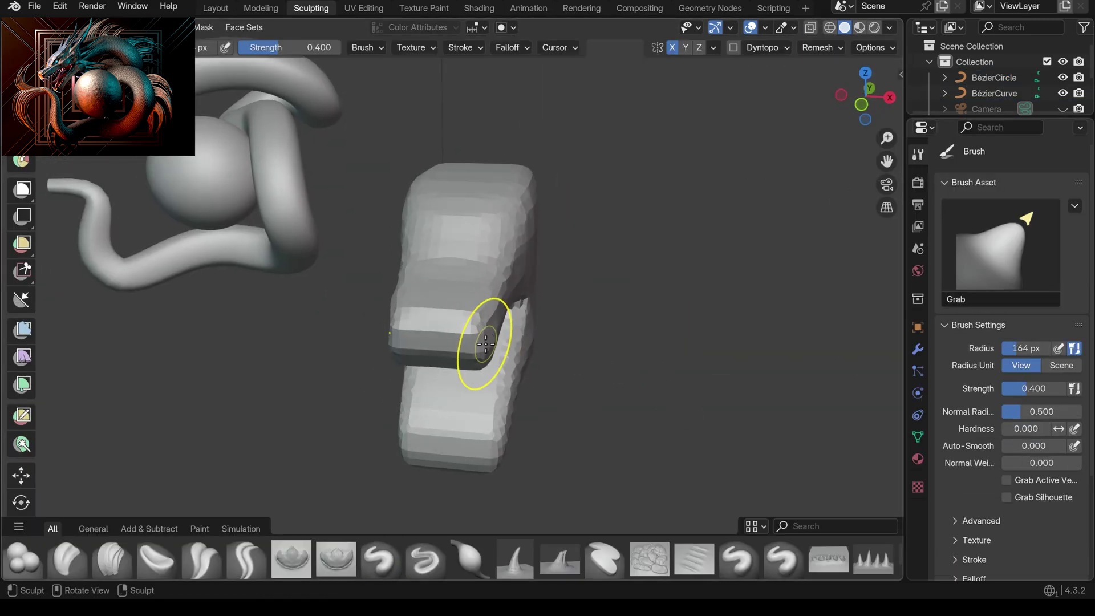
mouse_move(484, 342)
middle_mouse_down()
mouse_move(444, 342)
mouse_move(531, 312)
mouse_move(576, 261)
mouse_move(608, 274)
middle_mouse_up()
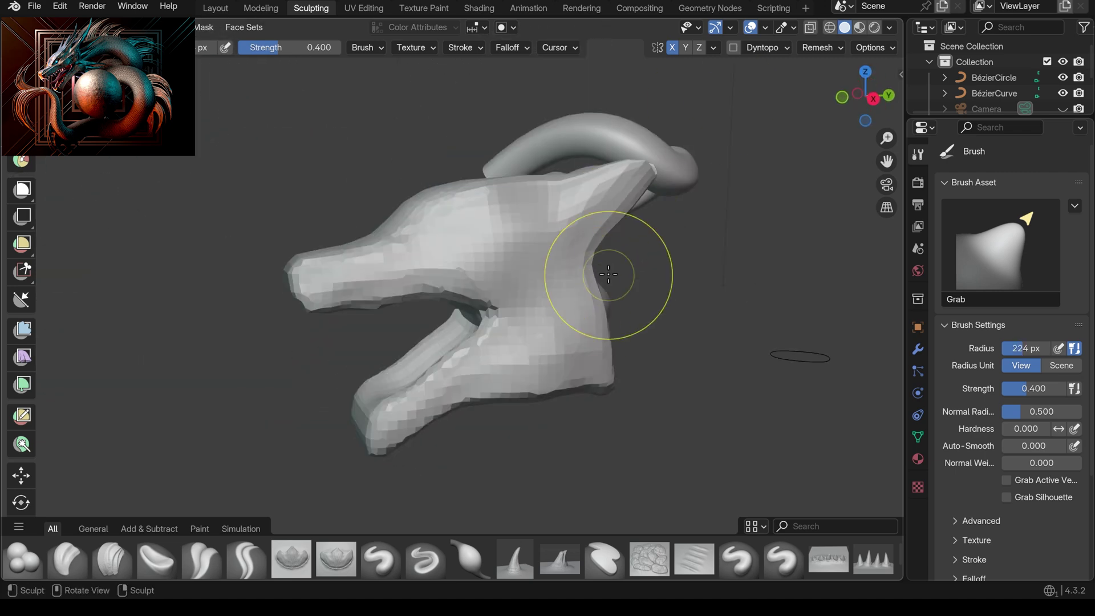
middle_click_drag(511, 384, 478, 379)
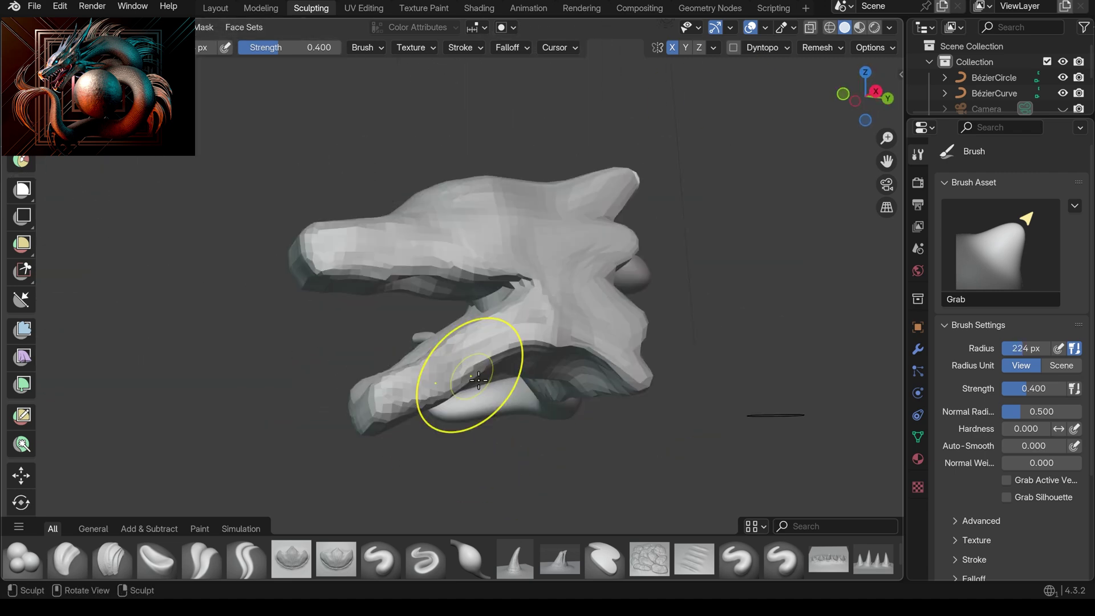
middle_click_drag(418, 434, 372, 297)
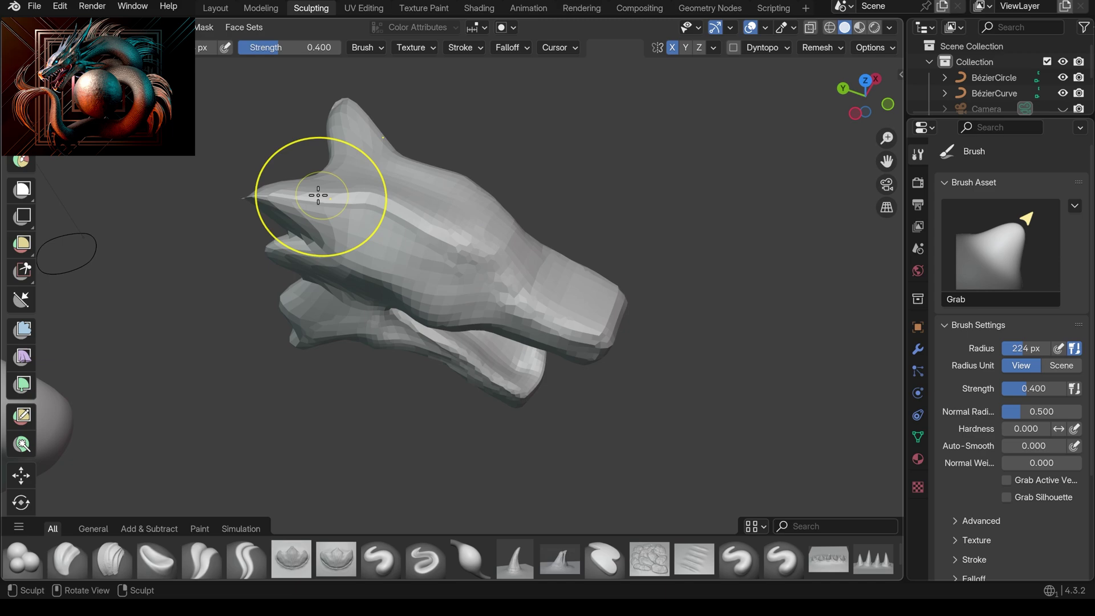
mouse_move(318, 195)
middle_mouse_down()
mouse_move(591, 330)
mouse_move(684, 334)
mouse_move(513, 196)
mouse_move(424, 411)
mouse_move(550, 211)
mouse_move(640, 330)
mouse_move(616, 369)
mouse_move(640, 313)
mouse_move(690, 251)
mouse_move(709, 316)
mouse_move(533, 348)
mouse_move(619, 411)
middle_mouse_up()
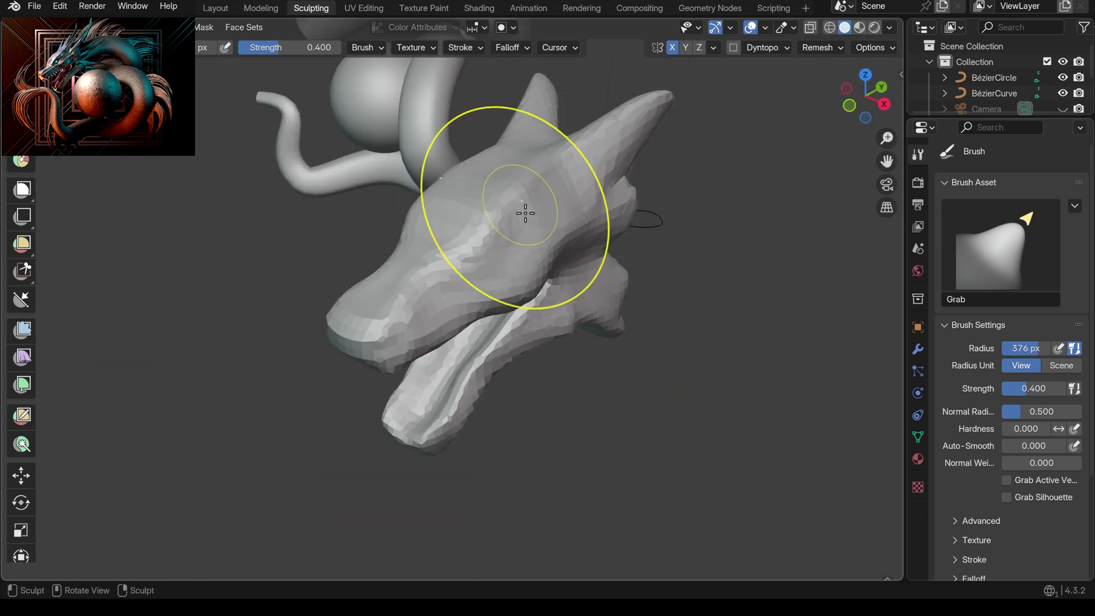
mouse_move(525, 213)
middle_mouse_down()
mouse_move(350, 318)
mouse_move(557, 310)
mouse_move(406, 213)
mouse_move(491, 453)
mouse_move(704, 220)
mouse_move(535, 288)
middle_mouse_up()
mouse_move(554, 342)
middle_mouse_down()
mouse_move(604, 264)
mouse_move(547, 350)
mouse_move(655, 237)
mouse_move(679, 347)
mouse_move(659, 384)
mouse_move(543, 433)
mouse_move(685, 360)
middle_mouse_up()
Voxel-remesh the head at 0.06 m and pull long spiky horns out.
left_click(821, 47)
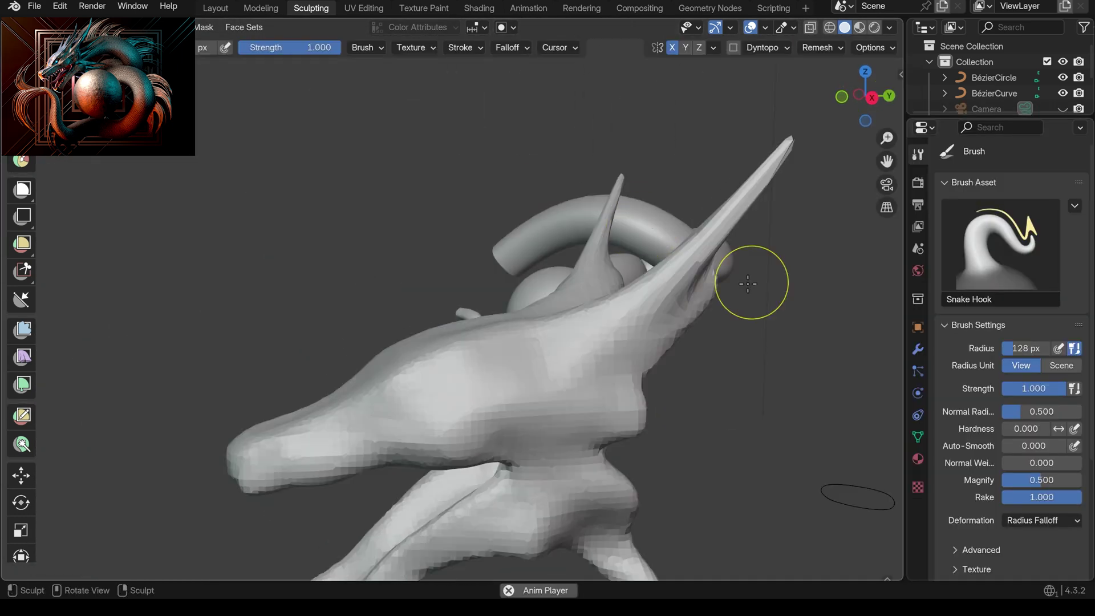
mouse_move(747, 283)
middle_mouse_down()
mouse_move(704, 335)
mouse_move(704, 420)
mouse_move(691, 325)
mouse_move(599, 415)
mouse_move(650, 371)
mouse_move(711, 391)
mouse_move(736, 520)
middle_mouse_up()
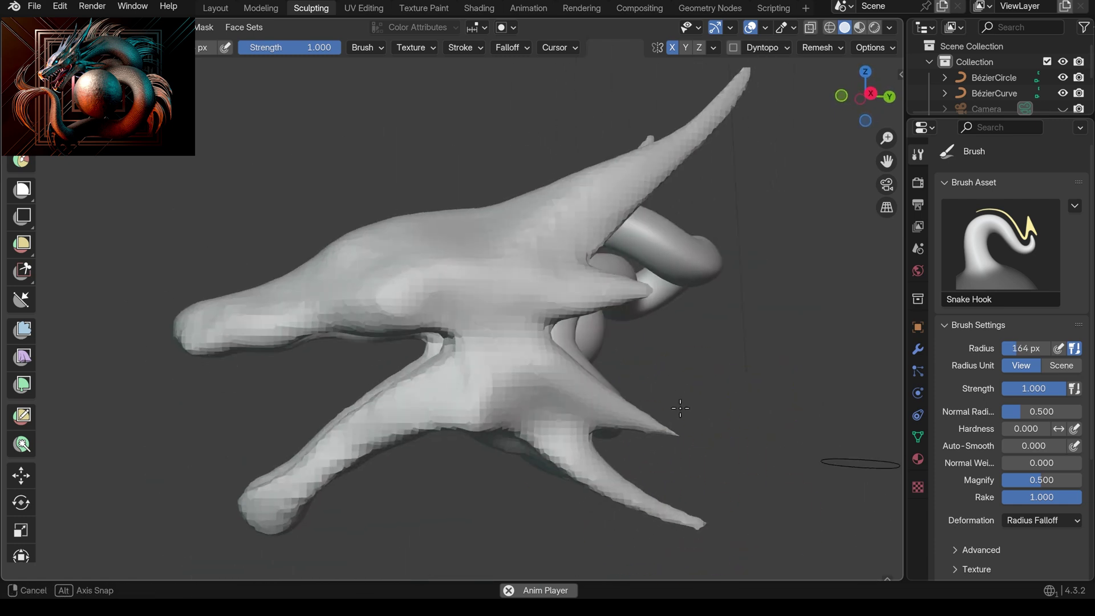
middle_click_drag(480, 422, 506, 421)
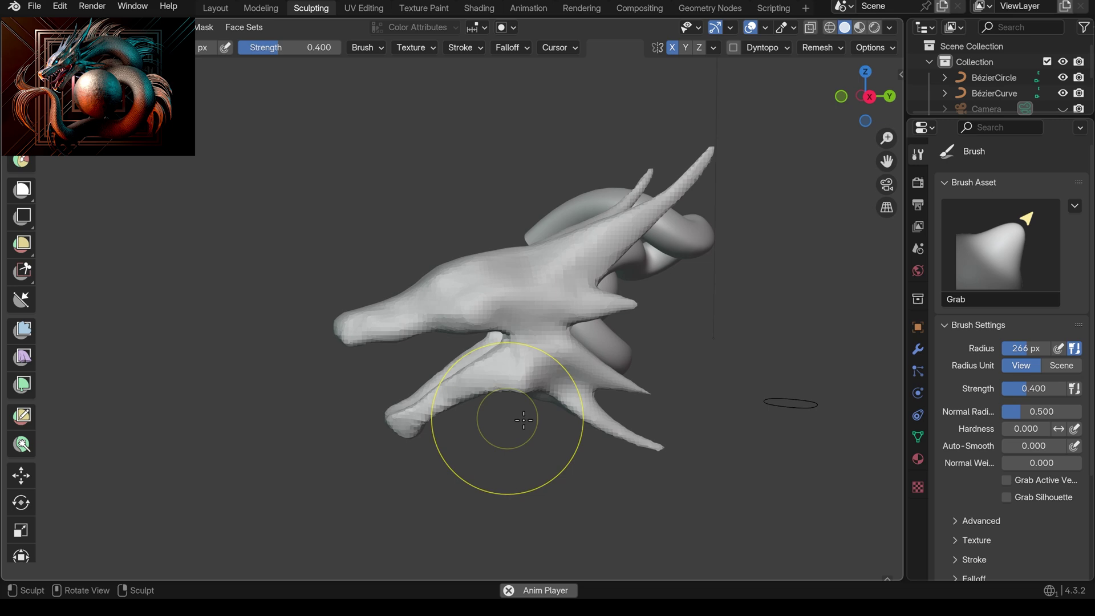
left_click(821, 48)
Sculpt brow creases into the head with Crease Sharp and Clay Strips brushes.
key("shift+space")
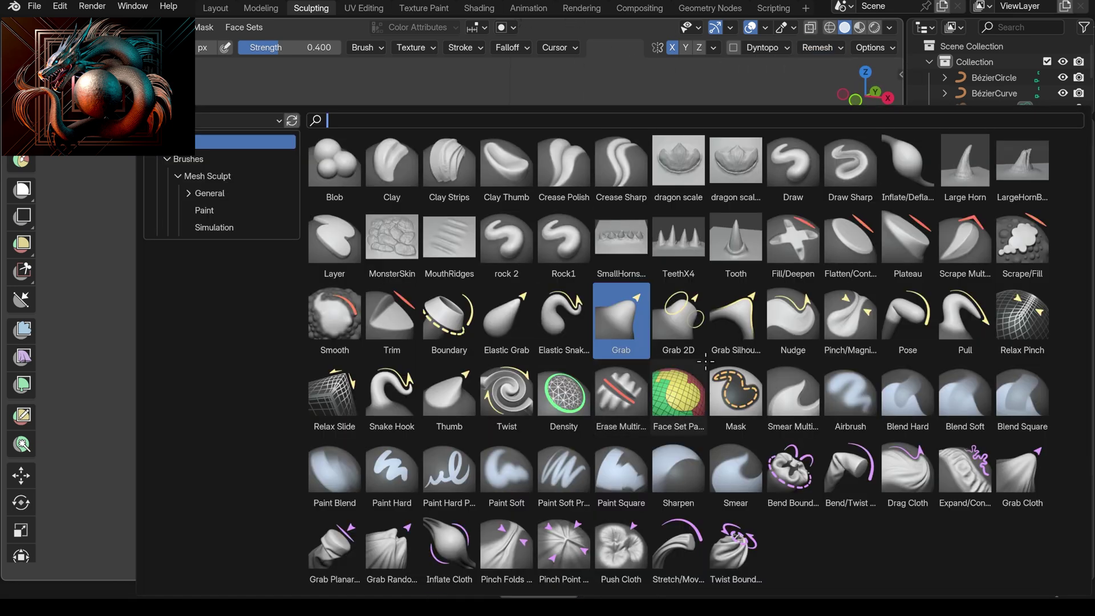
left_click(618, 162)
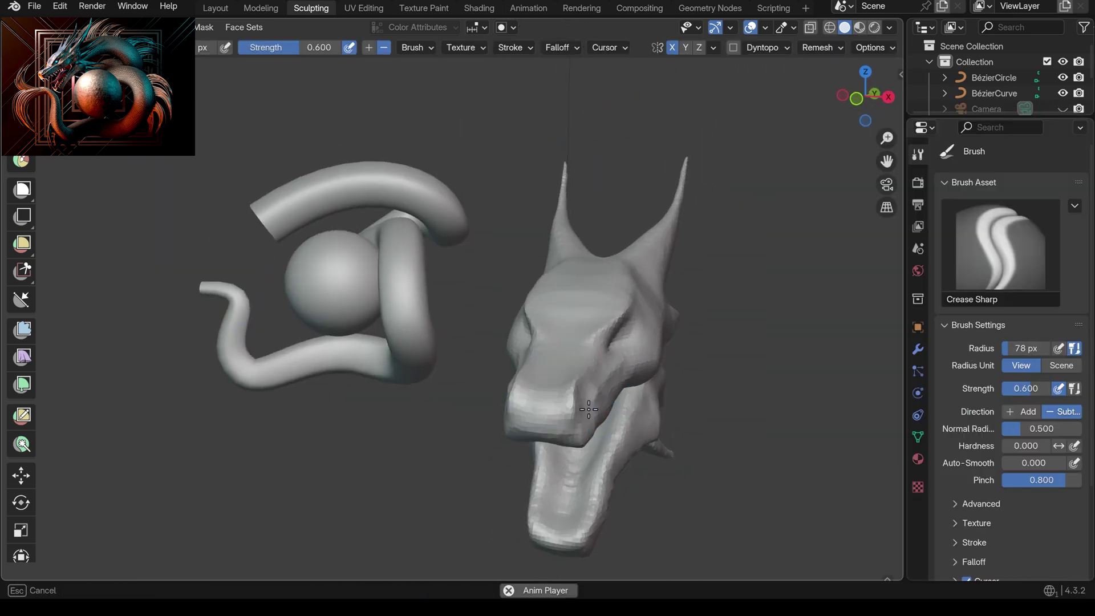
middle_click_drag(589, 409, 555, 323)
mouse_move(397, 309)
middle_mouse_down()
mouse_move(640, 298)
mouse_move(625, 367)
mouse_move(603, 396)
middle_mouse_up()
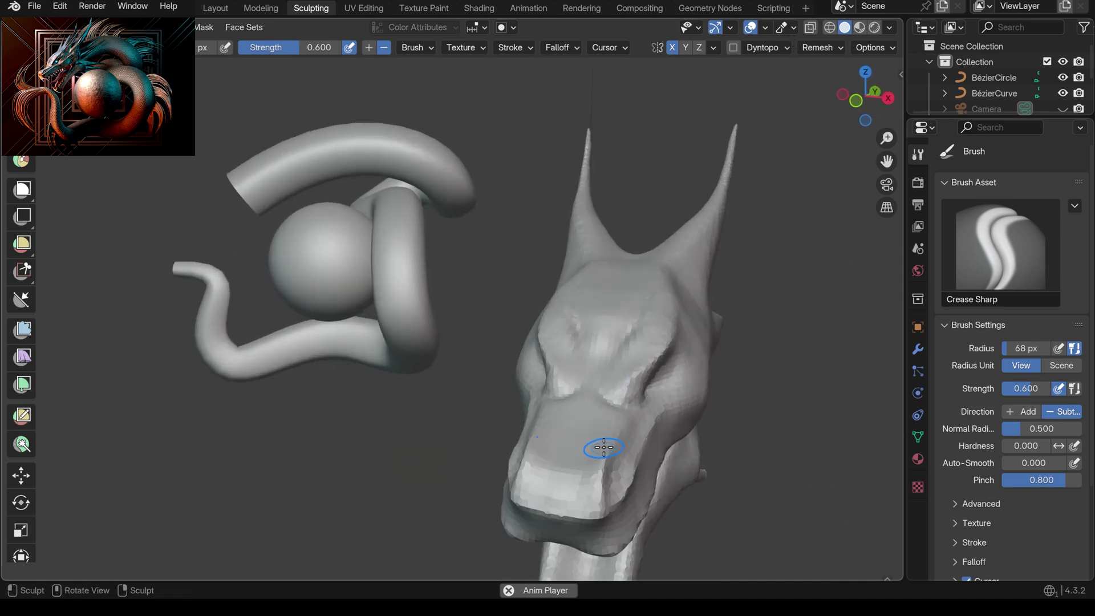
key("shift+space")
left_click(481, 208)
mouse_move(481, 208)
middle_mouse_down()
mouse_move(516, 420)
mouse_move(736, 276)
mouse_move(717, 330)
mouse_move(741, 313)
mouse_move(655, 403)
mouse_move(605, 388)
mouse_move(498, 468)
mouse_move(559, 450)
middle_mouse_up()
Refine the mouth line with Crease Polish, Scrape/Fill and Grab brushes.
key("shift+c")
middle_click_drag(615, 421, 631, 379)
key("shift+space")
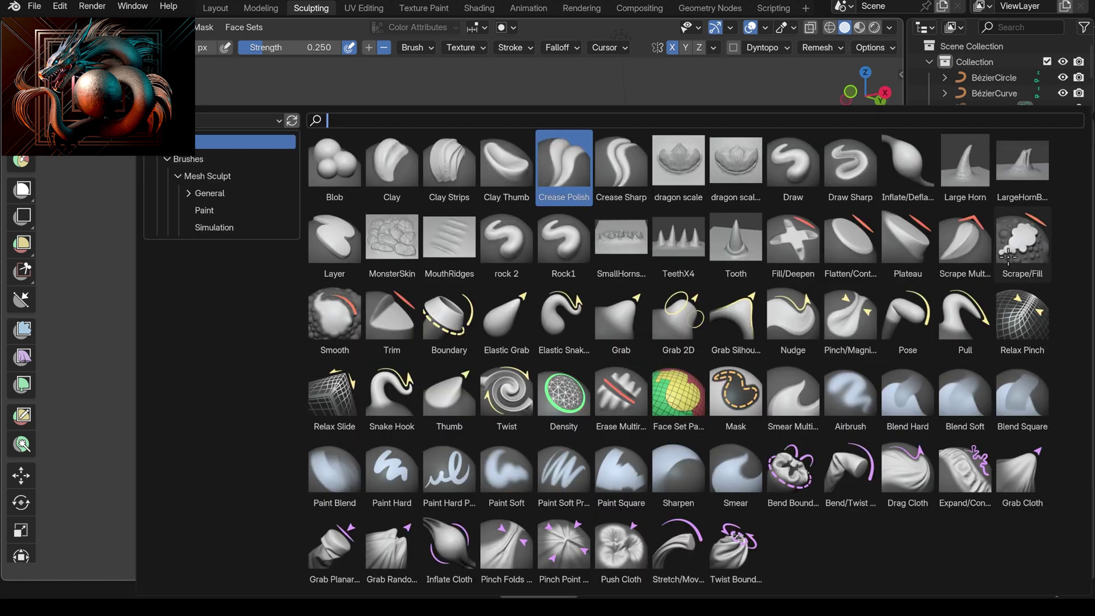
left_click(595, 325)
mouse_move(596, 325)
middle_mouse_down()
mouse_move(685, 291)
mouse_move(647, 318)
mouse_move(570, 420)
mouse_move(610, 370)
mouse_move(648, 415)
middle_mouse_up()
key("g")
key("shift+c")
scroll(648, 416, "up", 3)
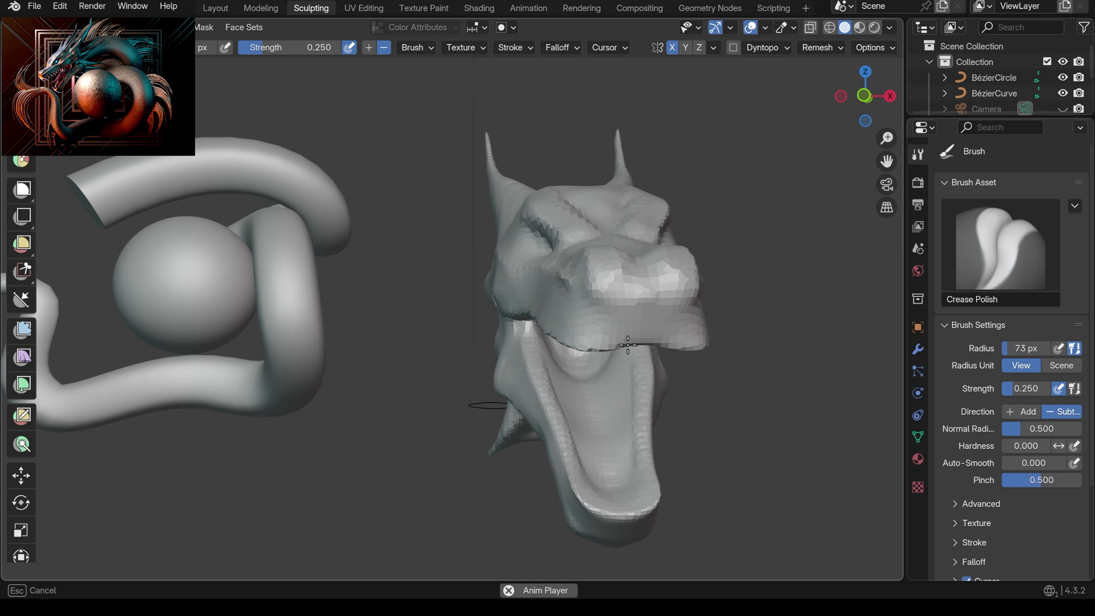
left_click(821, 48)
key("shift+r")
key("Escape")
Return to the Layout workspace to add a new Bézier curve over the head.
mouse_move(744, 244)
middle_mouse_down()
mouse_move(655, 199)
mouse_move(677, 237)
mouse_move(471, 135)
mouse_move(637, 256)
mouse_move(639, 233)
mouse_move(786, 452)
middle_mouse_up()
scroll(634, 169, "up", 5)
scroll(639, 233, "down", 6)
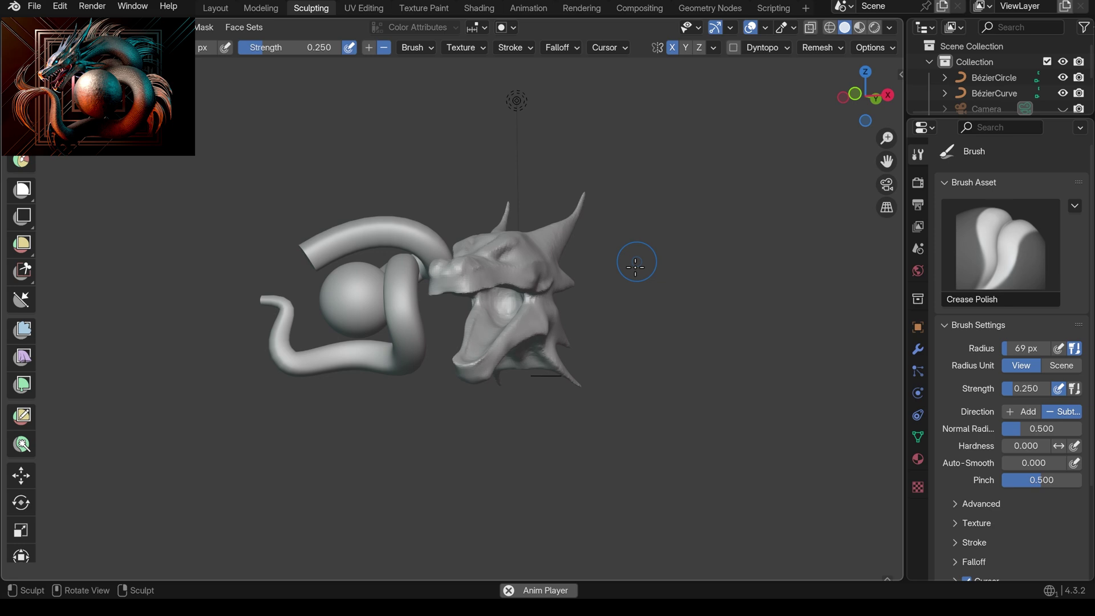
key("ctrl+Page_Up")
key("ctrl+Page_Up")
key("shift+a")
Add a Bézier curve and shape its points and handles into a horn arc off the head.
left_click(502, 284)
key("Tab")
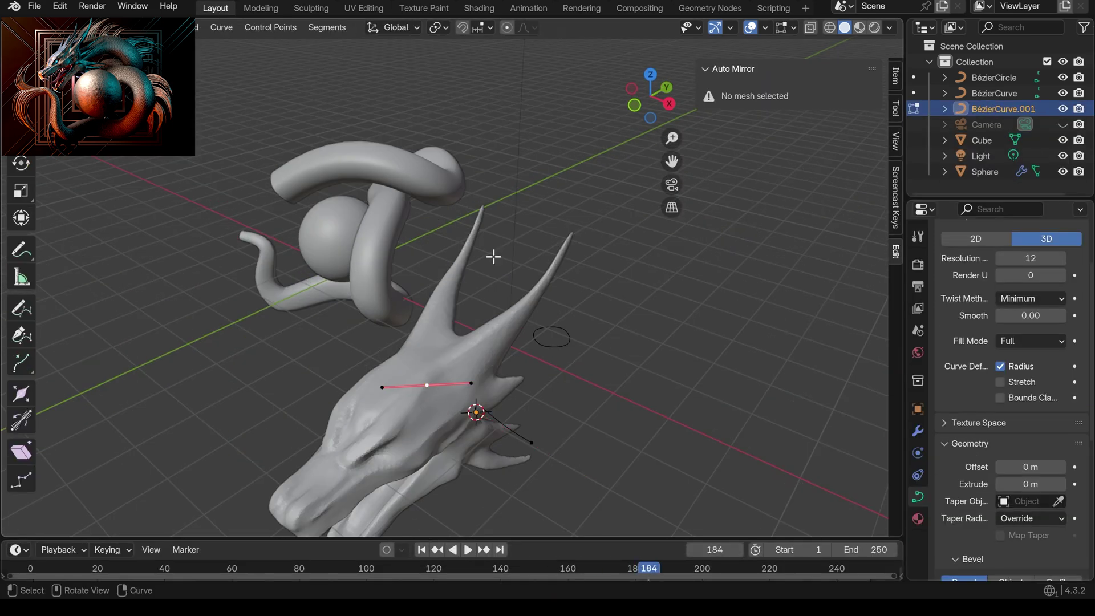
key("g")
middle_click_drag(494, 257, 439, 273)
left_click(541, 340)
key("KP_3")
key("r")
left_click(422, 265)
key("g")
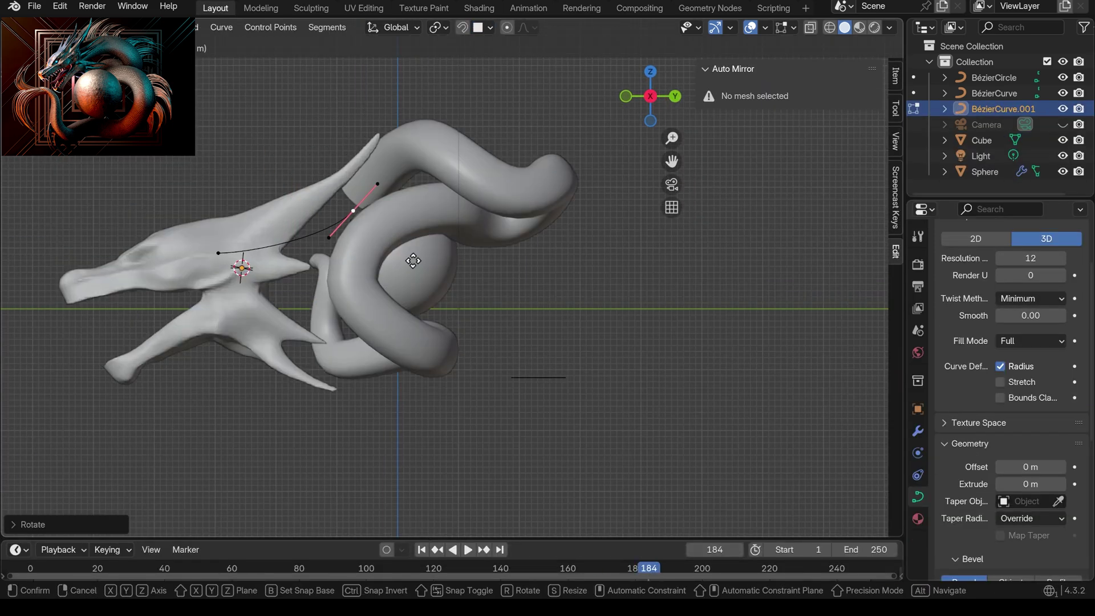
middle_click_drag(356, 216, 593, 385)
key("Tab")
left_click(602, 384)
Set the curve's Geometry bevel to Object, using the duplicated BézierCircle.001 as the profile.
key("shift+d")
scroll(1004, 419, "down", 3)
left_click(1010, 490)
left_click(1058, 509)
left_click(616, 407)
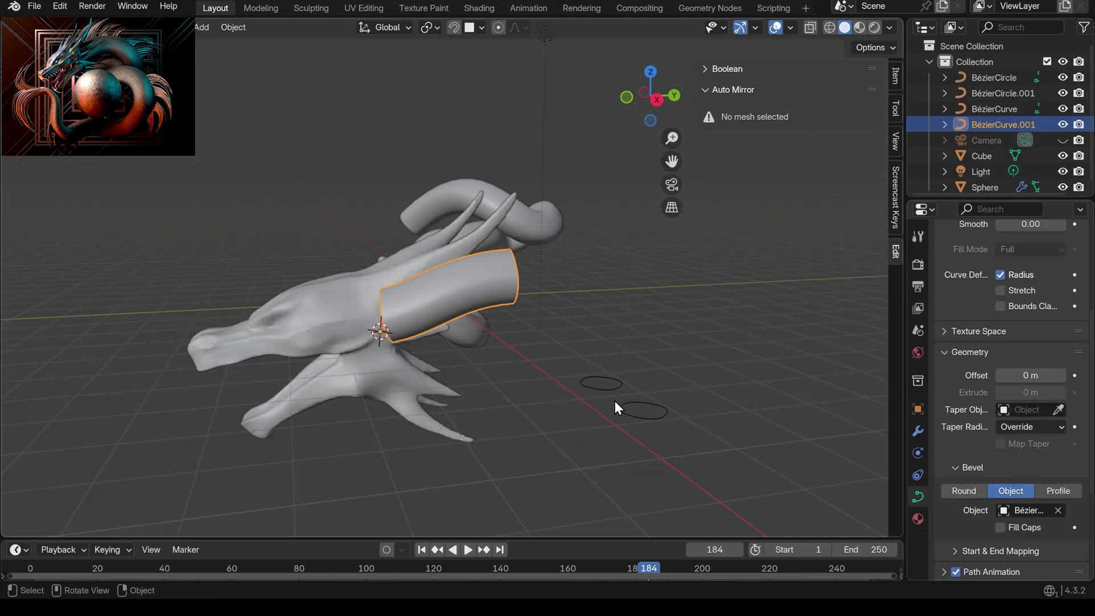
scroll(1005, 419, "down", 3)
Taper the horn so it narrows to a point at the tip.
left_click(1010, 400)
scroll(603, 281, "up", 4)
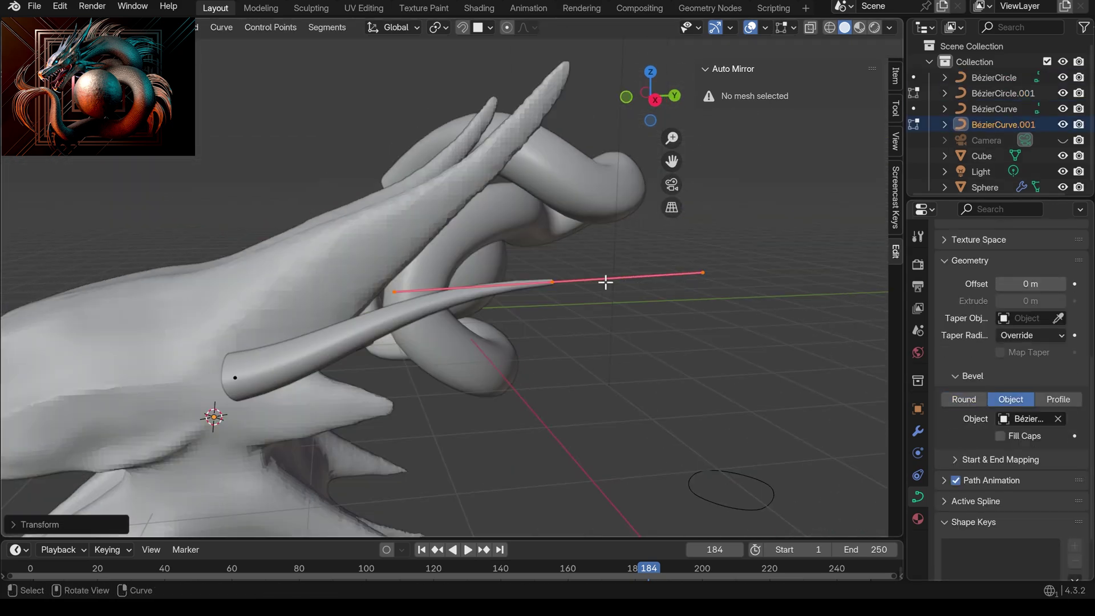
middle_click_drag(604, 281, 708, 379)
scroll(358, 363, "down", 5)
key("Tab")
Duplicate the horn, place the copy off to the side, and reselect the original.
key("shift+d")
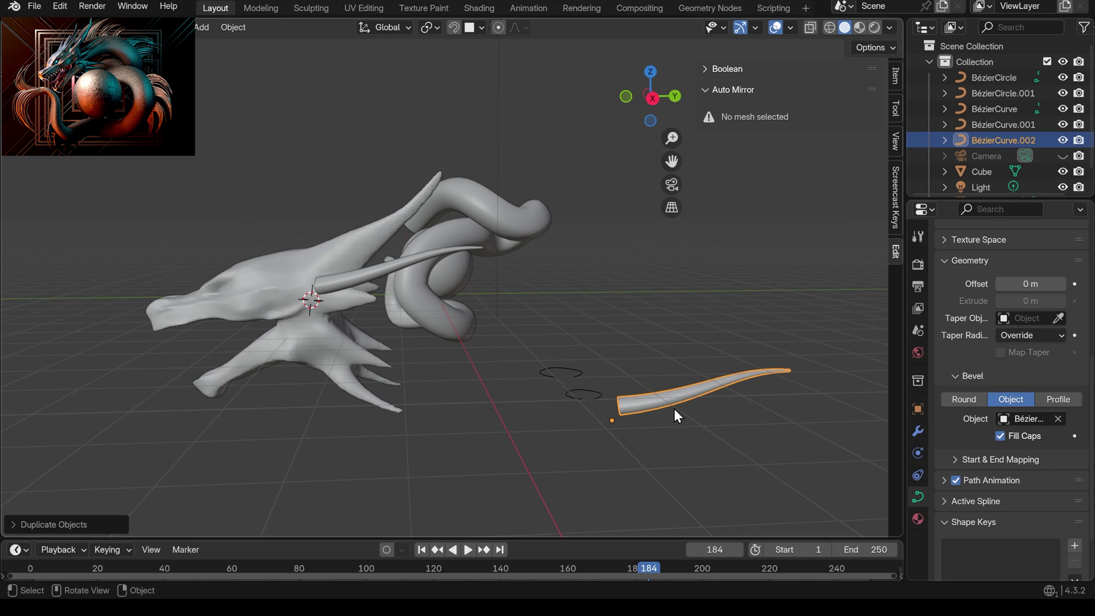
left_click(611, 415)
scroll(501, 354, "up", 3)
left_click(502, 353)
scroll(501, 353, "up", 3)
Switch to the Sculpting workspace and enter Sculpt Mode on the horn.
left_click(311, 8)
scroll(570, 320, "up", 4)
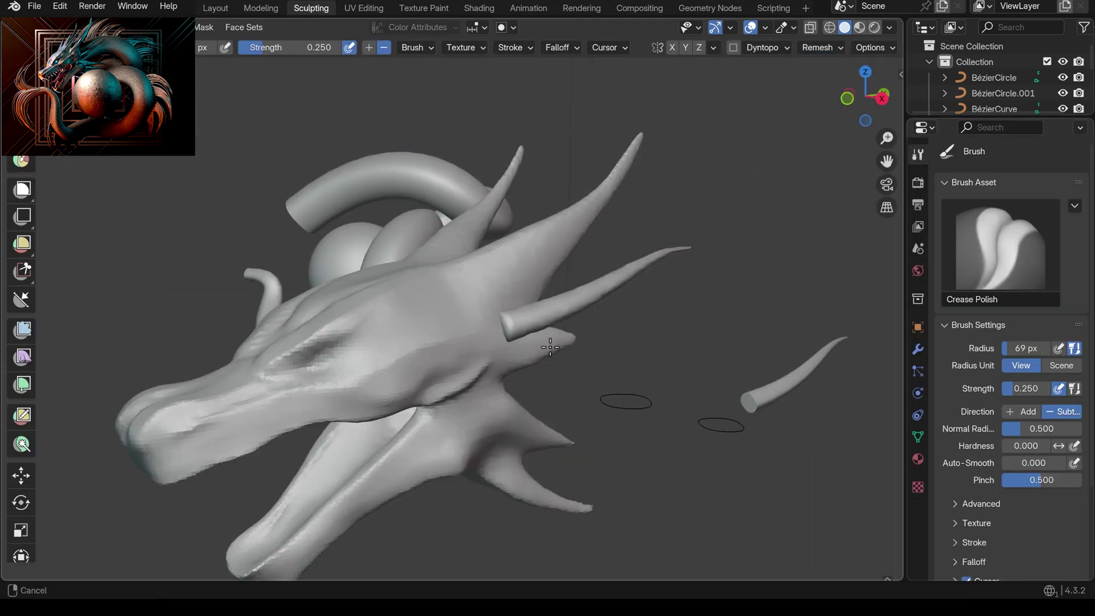
scroll(620, 337, "up", 3)
scroll(621, 336, "down", 4)
key("ctrl+Tab")
left_click(623, 418)
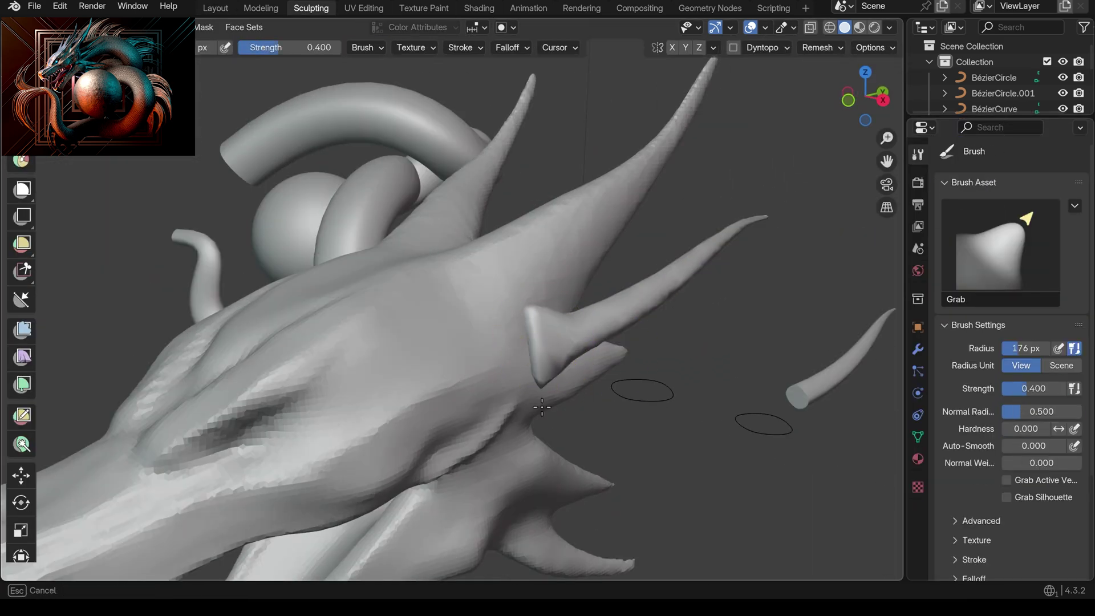
scroll(566, 379, "up", 3)
mouse_move(623, 417)
middle_mouse_down()
mouse_move(566, 378)
mouse_move(415, 354)
mouse_move(627, 228)
middle_mouse_up()
Remesh the horn at a 0.0704 m voxel size, then inflate its base with Inflate/Deflate.
left_click(817, 47)
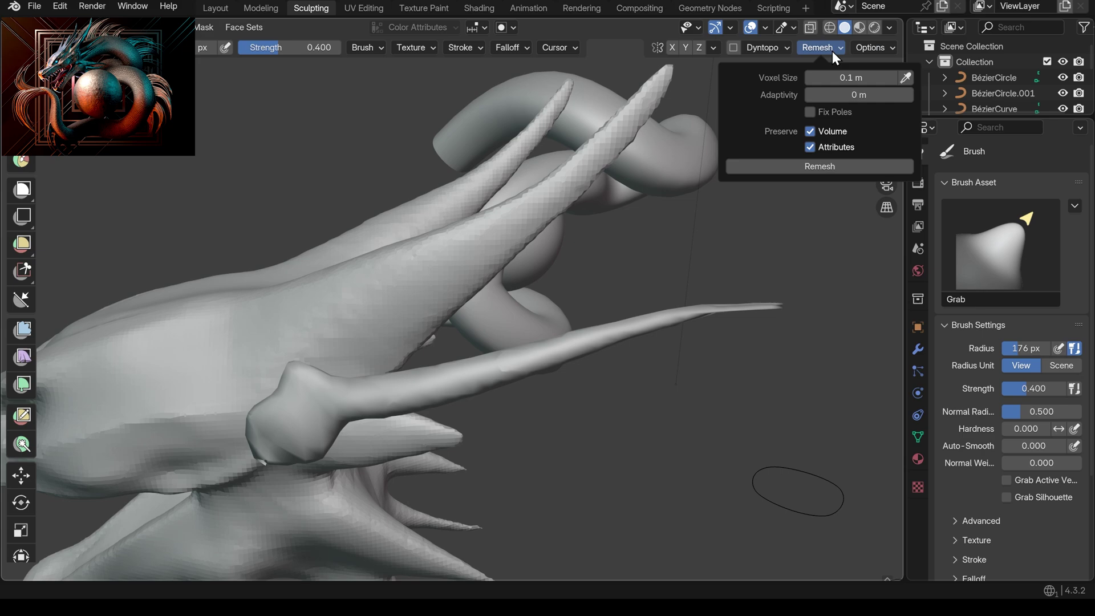
key("shift+r")
left_click(743, 349)
key("i")
middle_click_drag(765, 303, 655, 398)
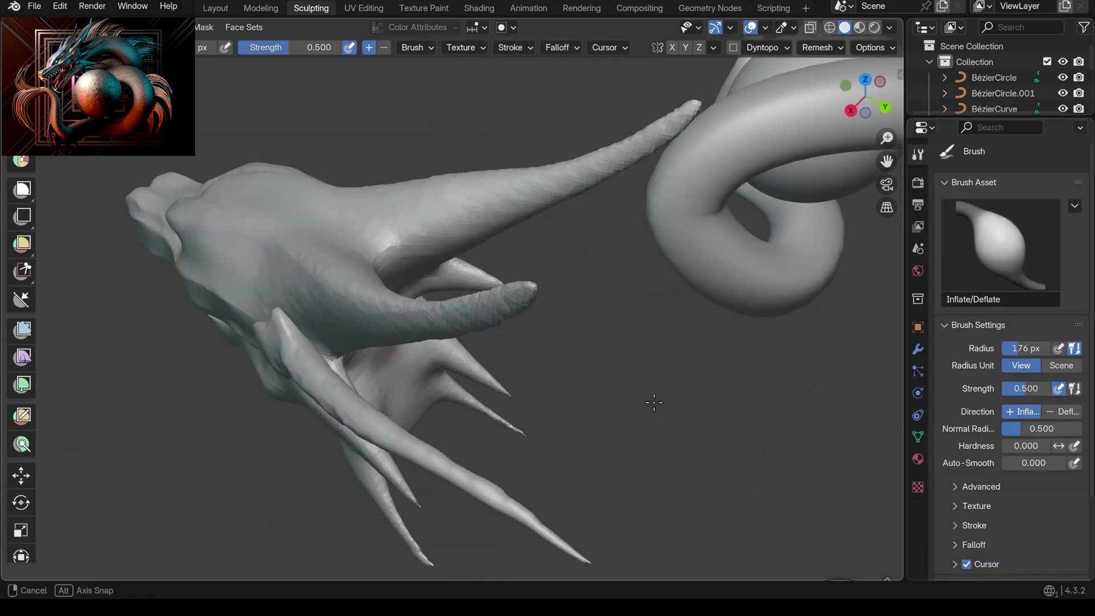
scroll(388, 439, "up", 2)
scroll(388, 439, "down", 2)
mouse_move(623, 306)
middle_mouse_down()
mouse_move(508, 340)
mouse_move(525, 436)
mouse_move(501, 342)
mouse_move(562, 392)
mouse_move(567, 420)
mouse_move(552, 328)
mouse_move(394, 346)
mouse_move(532, 288)
mouse_move(520, 246)
mouse_move(586, 403)
mouse_move(569, 375)
mouse_move(489, 371)
mouse_move(557, 385)
mouse_move(473, 244)
mouse_move(480, 324)
mouse_move(567, 330)
mouse_move(656, 415)
mouse_move(673, 364)
mouse_move(681, 370)
mouse_move(703, 452)
mouse_move(429, 352)
mouse_move(435, 320)
mouse_move(517, 292)
mouse_move(459, 439)
mouse_move(580, 508)
mouse_move(520, 435)
mouse_move(495, 329)
middle_mouse_up()
Reshape the horn base with the Grab brush so it blends into the skull.
key("g")
key("alt+q")
scroll(521, 247, "down", 6)
key("shift+space")
key("Escape")
scroll(569, 375, "up", 5)
key("g")
scroll(495, 329, "up", 3)
Pick the Inflate/Deflate brush and orbit around the dragon head.
key("shift+space")
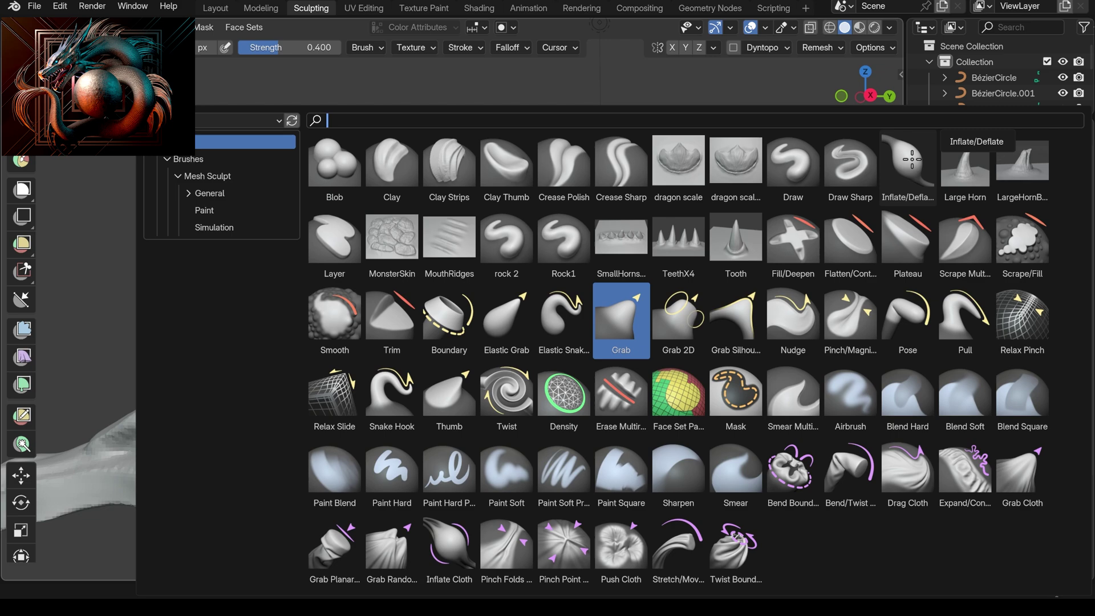
left_click(909, 169)
middle_click_drag(589, 411, 664, 413)
scroll(493, 419, "down", 5)
Duplicate the horn and move the copy to the lower side of the head, pointing backward.
left_click(550, 388)
key("shift+d")
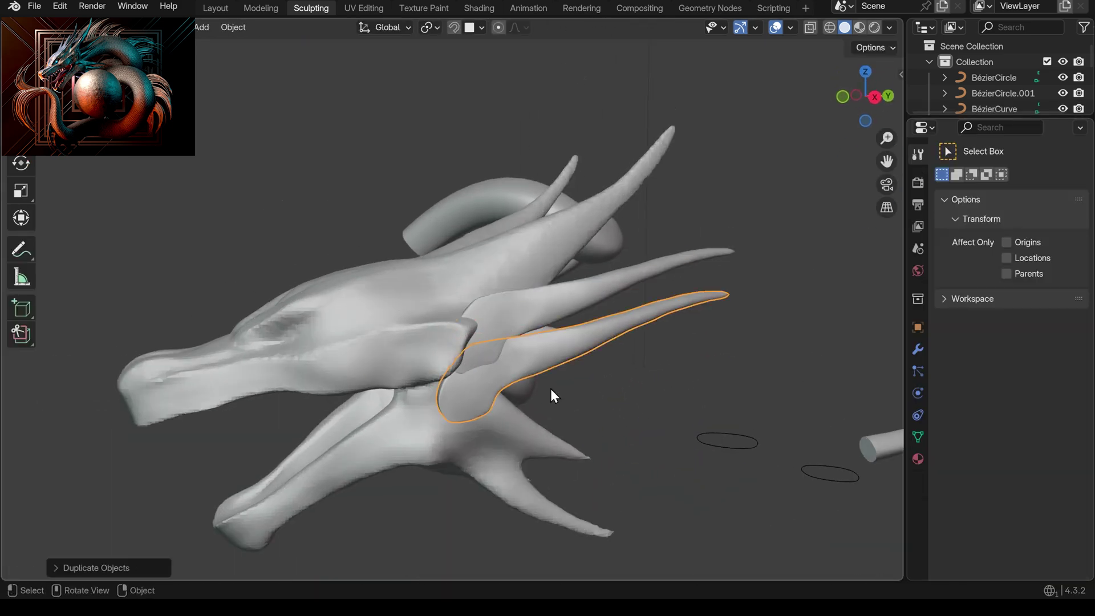
middle_click_drag(550, 389, 617, 366)
key("g")
middle_click_drag(423, 351, 613, 379)
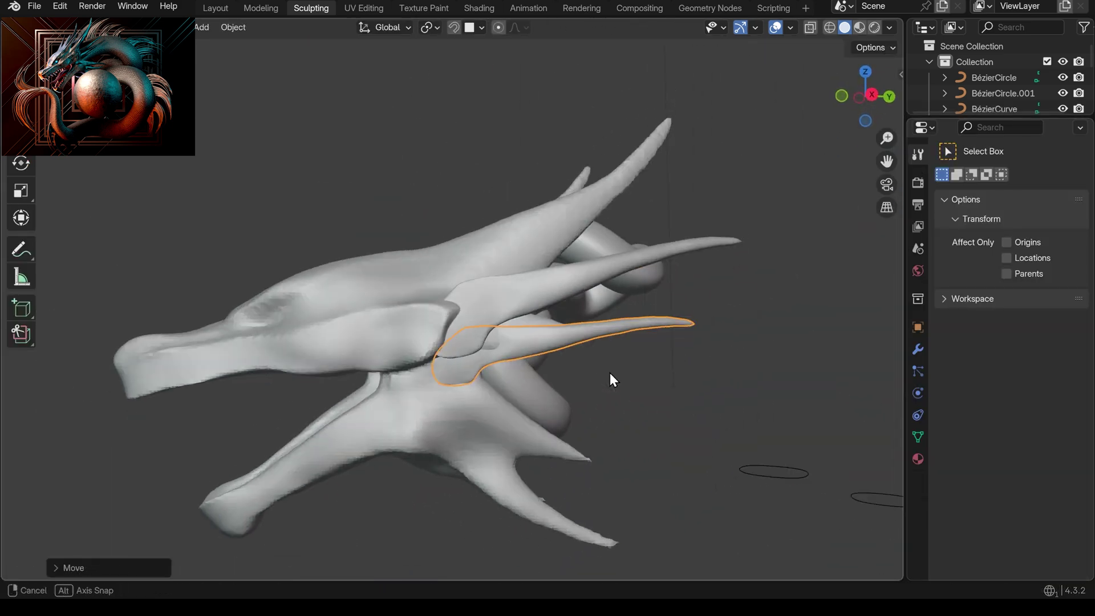
left_click(491, 380)
middle_click_drag(492, 381, 688, 449)
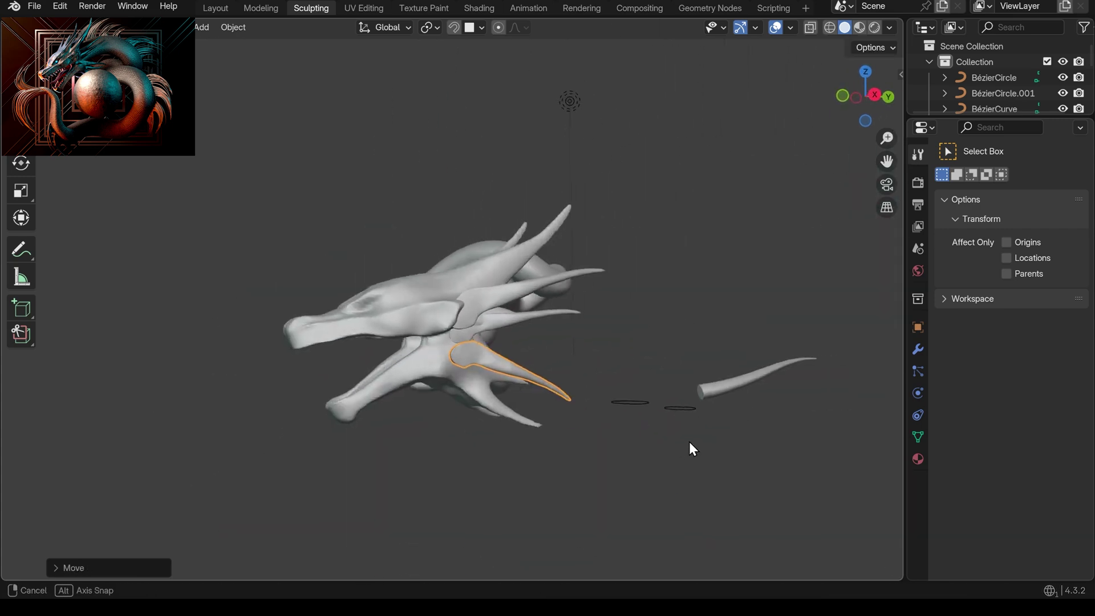
left_click(534, 322)
mouse_move(535, 321)
middle_mouse_down()
mouse_move(705, 411)
mouse_move(627, 399)
middle_mouse_up()
Sculpt the copied horn into the jaw with the Grab brush.
key("ctrl+Tab")
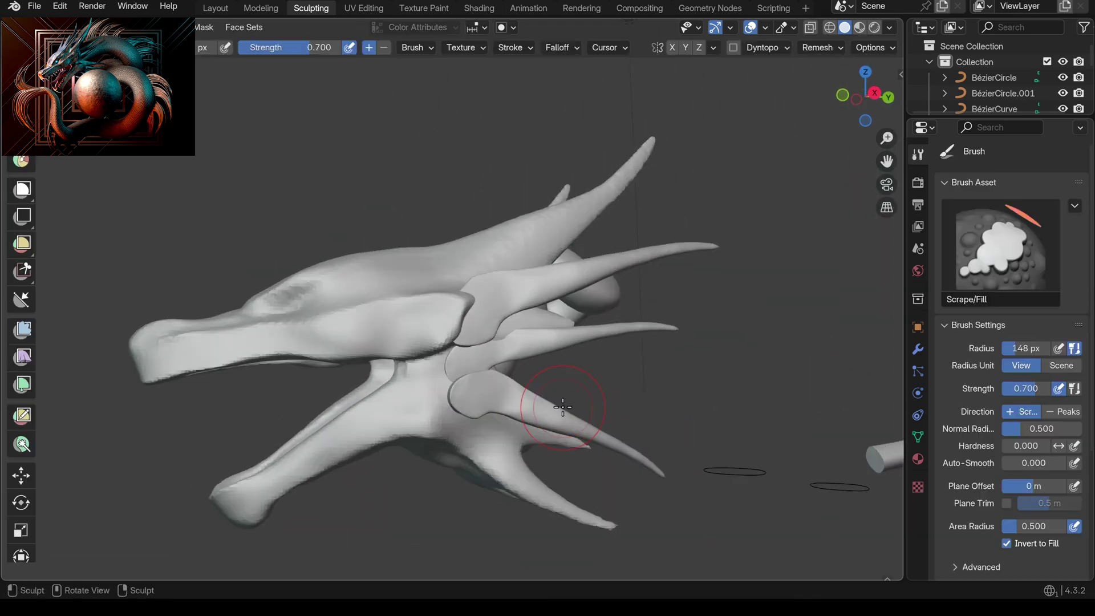
key("g")
scroll(574, 417, "up", 4)
scroll(574, 417, "down", 3)
Select the dragon head mesh, sculpt it, and switch to the Crease Polish brush.
key("ctrl+Tab")
mouse_move(398, 398)
middle_mouse_down()
mouse_move(452, 408)
mouse_move(677, 398)
mouse_move(711, 466)
mouse_move(535, 437)
mouse_move(513, 367)
mouse_move(489, 394)
mouse_move(479, 362)
mouse_move(508, 460)
mouse_move(459, 393)
mouse_move(469, 420)
mouse_move(403, 386)
mouse_move(525, 415)
mouse_move(618, 422)
mouse_move(579, 444)
mouse_move(547, 428)
mouse_move(513, 403)
mouse_move(501, 342)
mouse_move(463, 448)
mouse_move(533, 386)
mouse_move(552, 405)
mouse_move(502, 433)
mouse_move(396, 413)
mouse_move(481, 371)
mouse_move(554, 362)
mouse_move(388, 303)
mouse_move(507, 331)
middle_mouse_up()
left_click(535, 437)
key("ctrl+Tab")
key("shift+c")
Reshape the head with the Grab brush from several side-on angles.
middle_click_drag(434, 333, 594, 409)
middle_click_drag(463, 375, 483, 275)
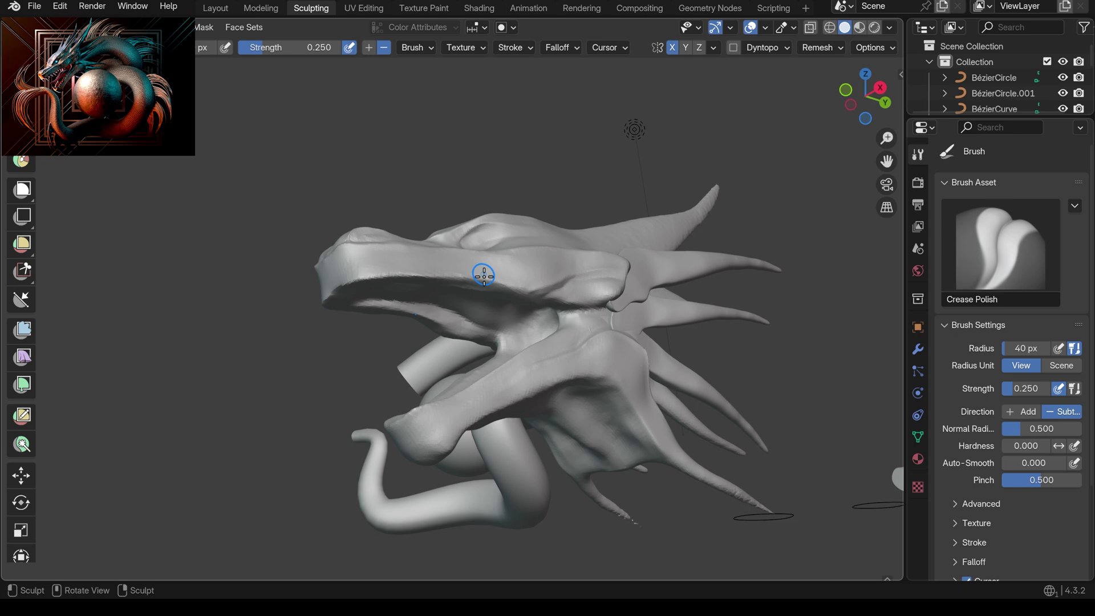
middle_click_drag(420, 239, 554, 283)
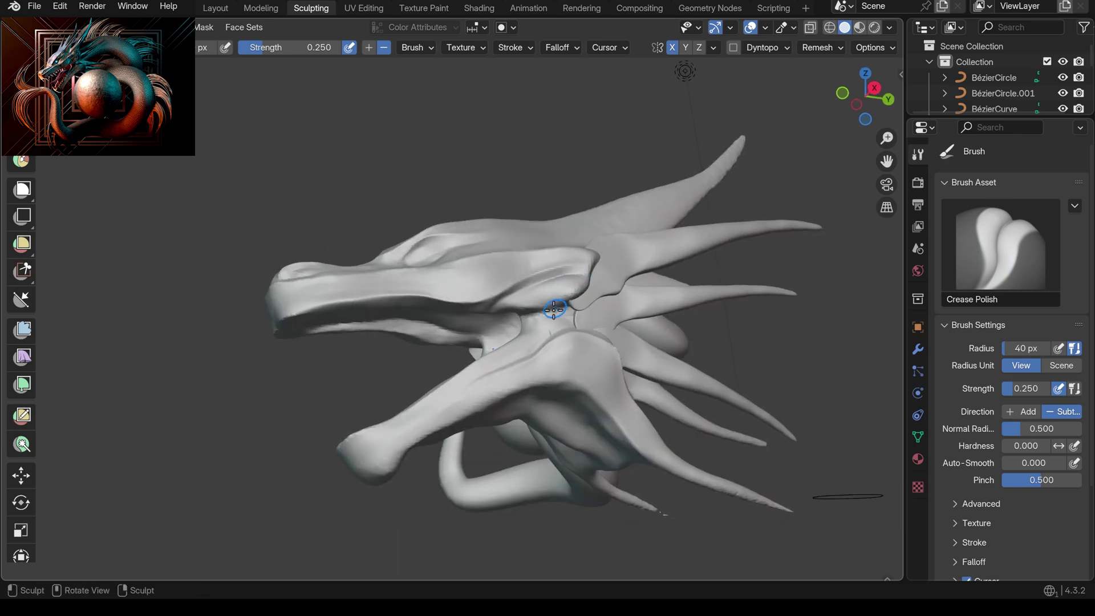
key("g")
scroll(565, 335, "up", 3)
mouse_move(564, 335)
middle_mouse_down()
mouse_move(569, 420)
mouse_move(708, 447)
middle_mouse_up()
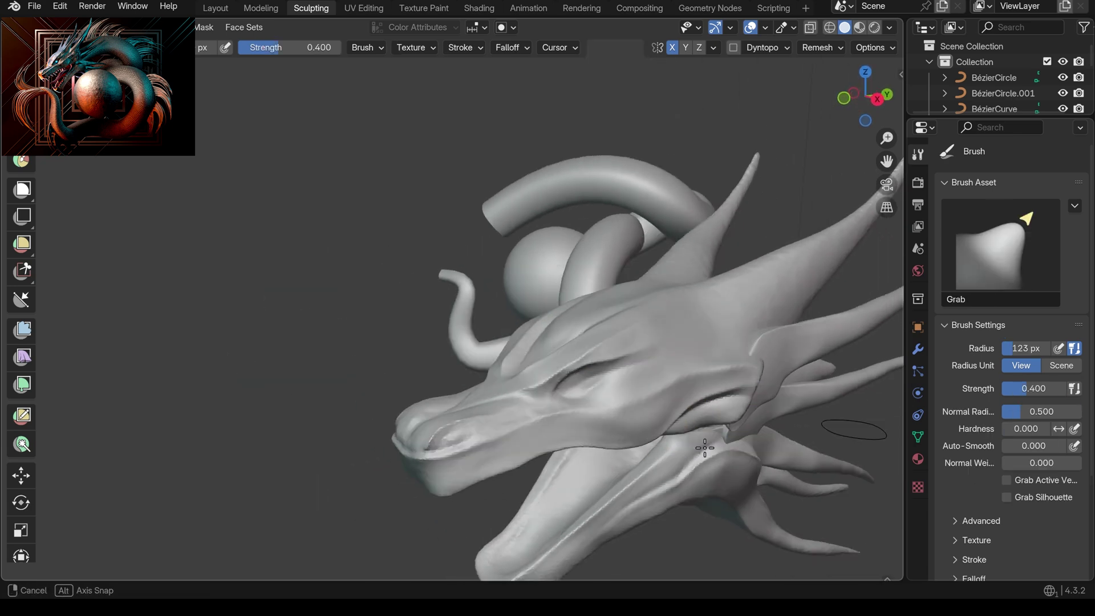
scroll(567, 336, "up", 2)
scroll(567, 336, "down", 2)
mouse_move(567, 336)
middle_mouse_down()
mouse_move(652, 378)
mouse_move(665, 274)
mouse_move(633, 249)
middle_mouse_up()
Pull swept-back crest spikes from the head with the Snake Hook brush.
key("shift+space")
left_click(630, 293)
scroll(728, 435, "down", 3)
scroll(711, 318, "up", 5)
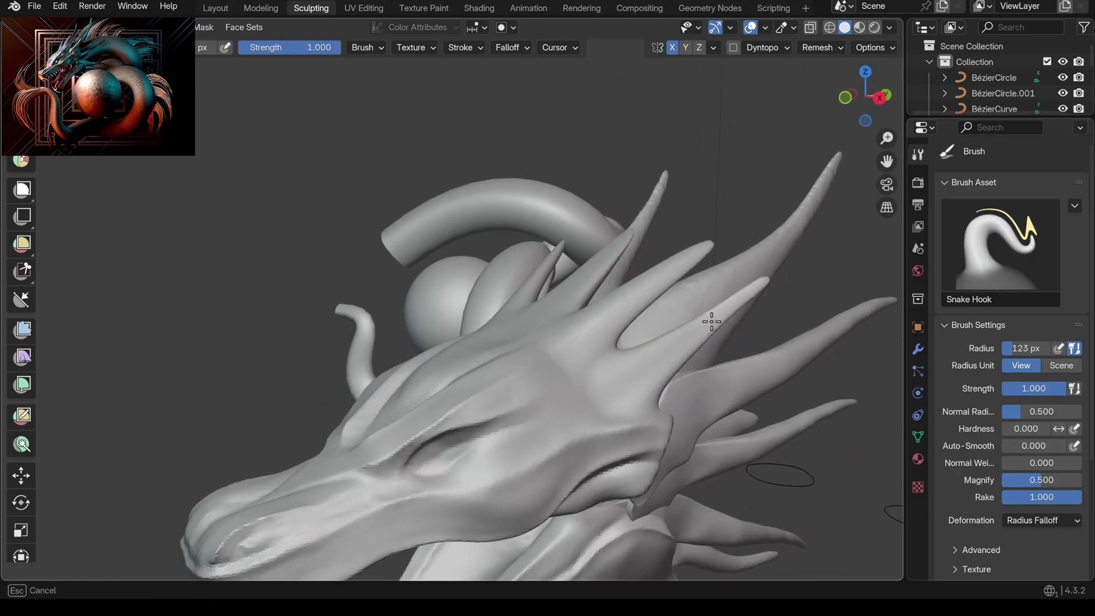
Set the Crease Polish brush radius to 58 px and start creasing the head.
key("shift+c")
scroll(709, 339, "down", 3)
mouse_move(708, 338)
middle_mouse_down()
mouse_move(647, 366)
mouse_move(702, 362)
mouse_move(585, 347)
mouse_move(763, 250)
middle_mouse_up()
key("f")
left_click(653, 340)
scroll(652, 339, "down", 2)
scroll(589, 344, "up", 3)
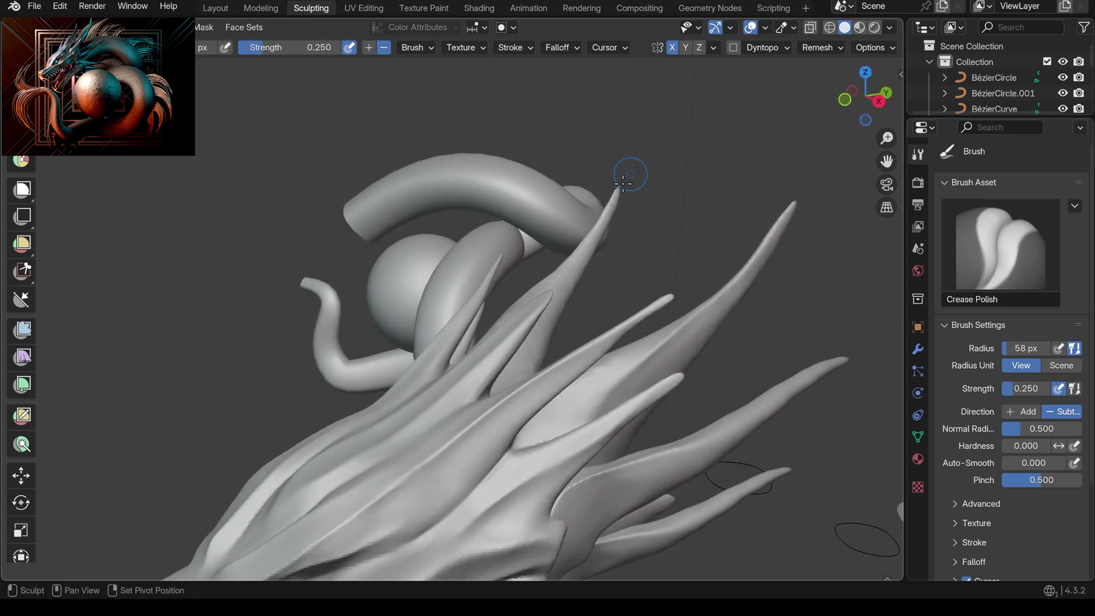
Crease sharper detail around the brow, eyes and snout from side, front and below.
middle_click_drag(623, 181, 703, 486)
scroll(593, 247, "up", 4)
middle_click_drag(523, 296, 370, 409)
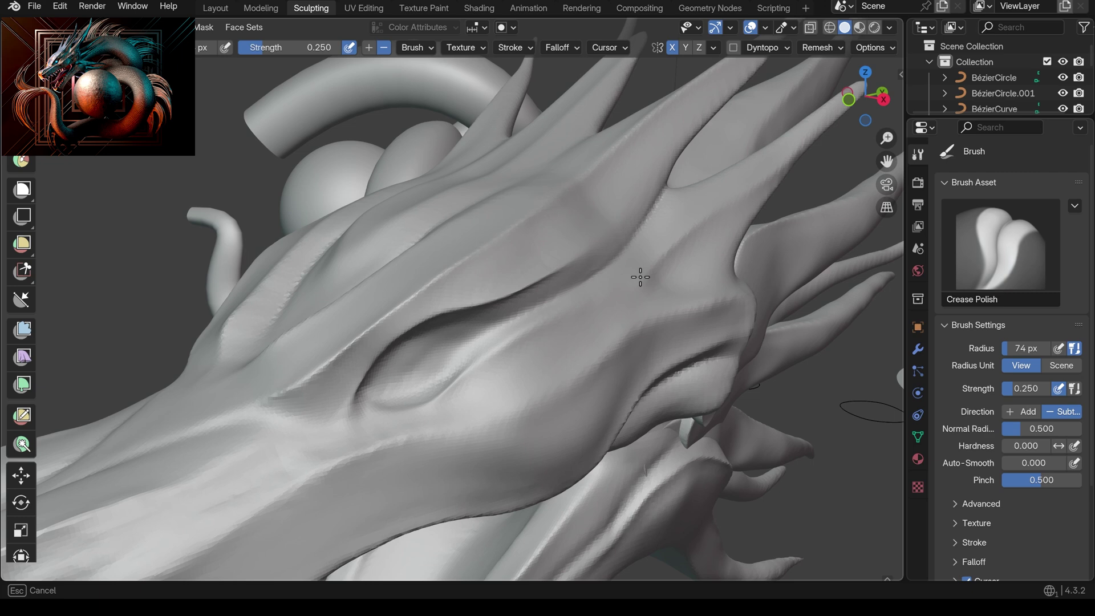
middle_click_drag(640, 277, 613, 338)
scroll(613, 338, "down", 4)
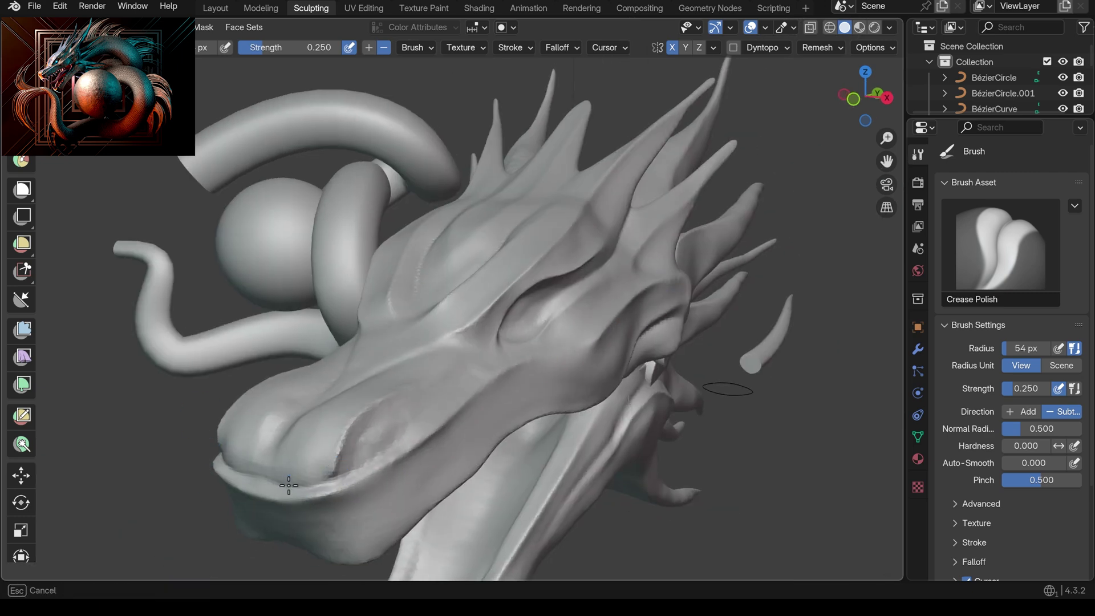
middle_click_drag(288, 485, 601, 369)
scroll(601, 369, "up", 3)
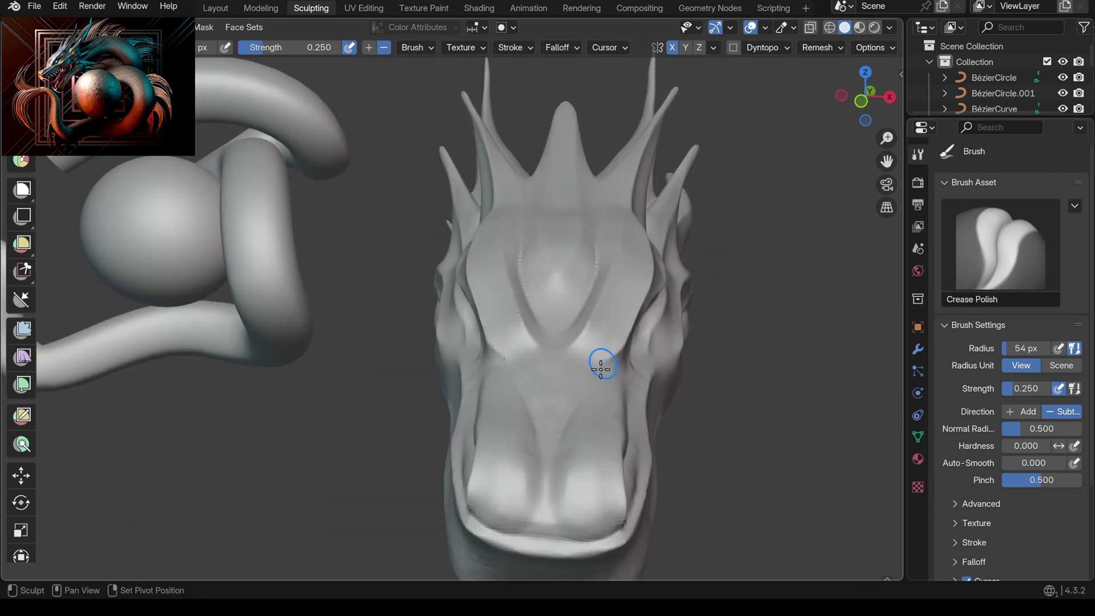
middle_click_drag(565, 331, 577, 437)
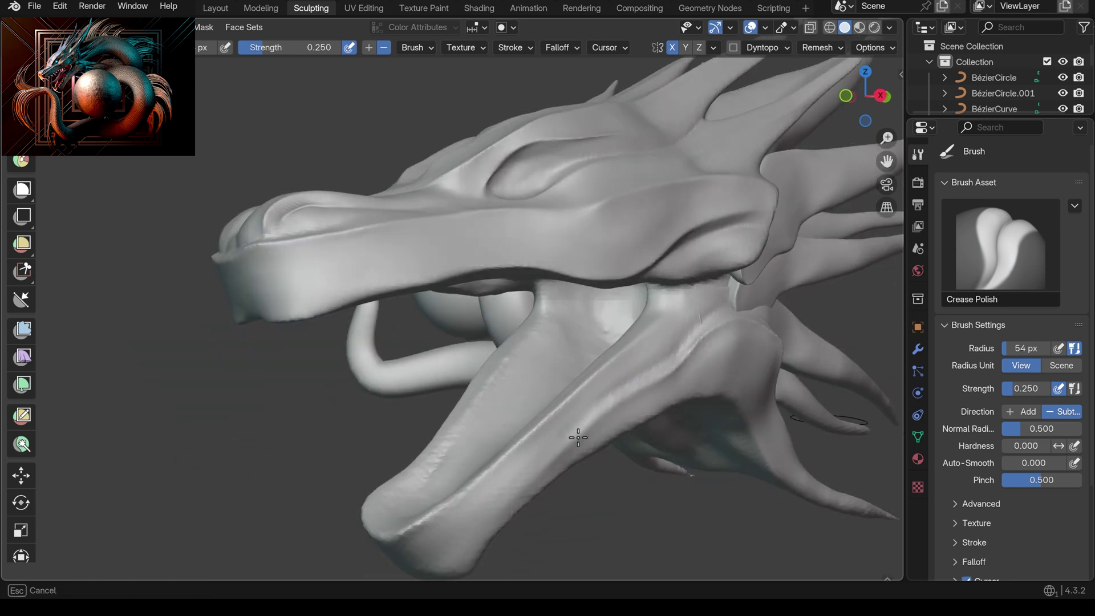
middle_click_drag(598, 393, 633, 323)
middle_click_drag(482, 354, 391, 200)
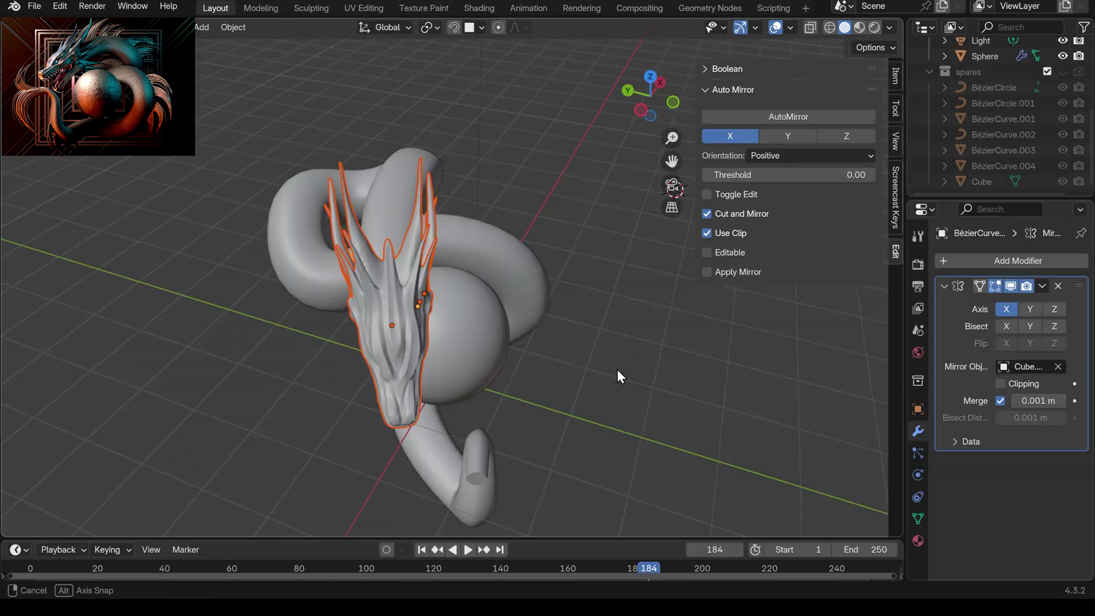
Rotate a handle of the dragon body curve to adjust its coil.
middle_click_drag(616, 368, 378, 262)
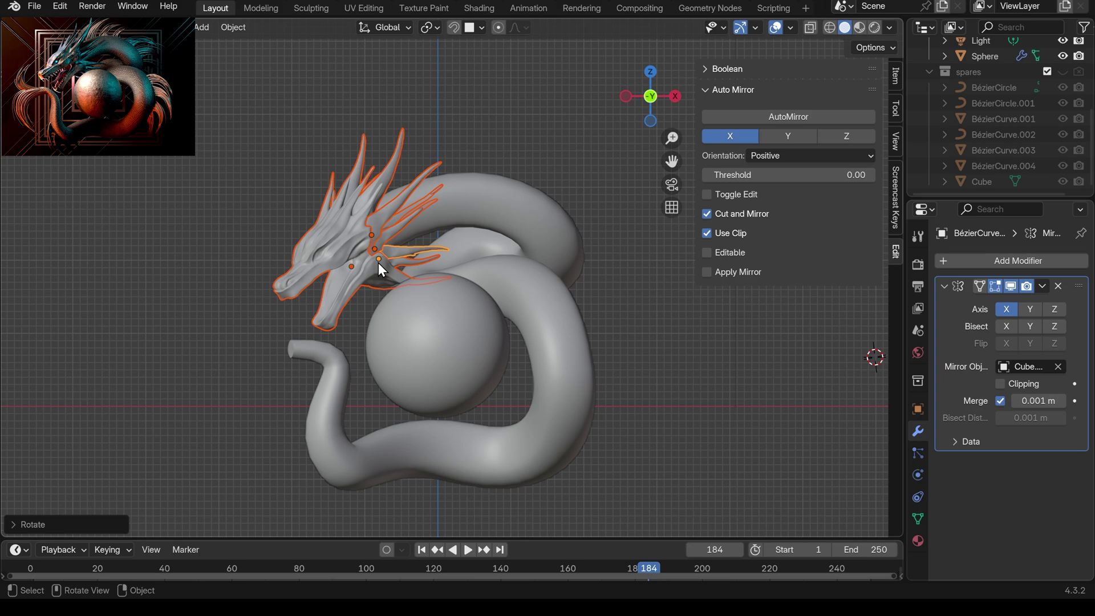
left_click(428, 200)
key("Tab")
left_click(446, 200)
middle_click_drag(446, 201, 465, 151)
left_click(466, 150)
key("r")
left_click(416, 236)
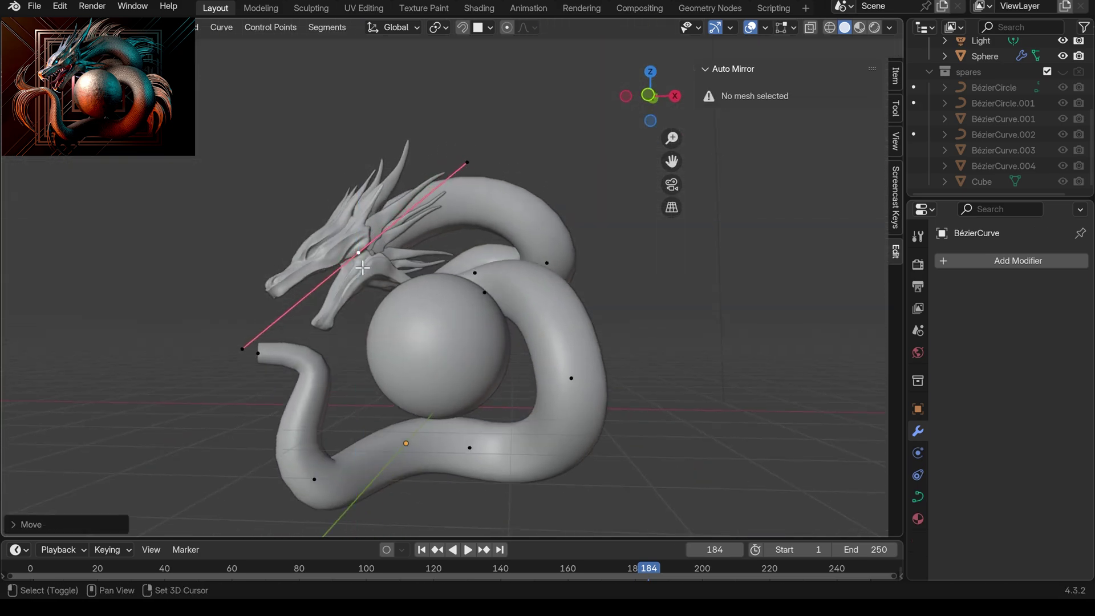
middle_click_drag(416, 236, 823, 340)
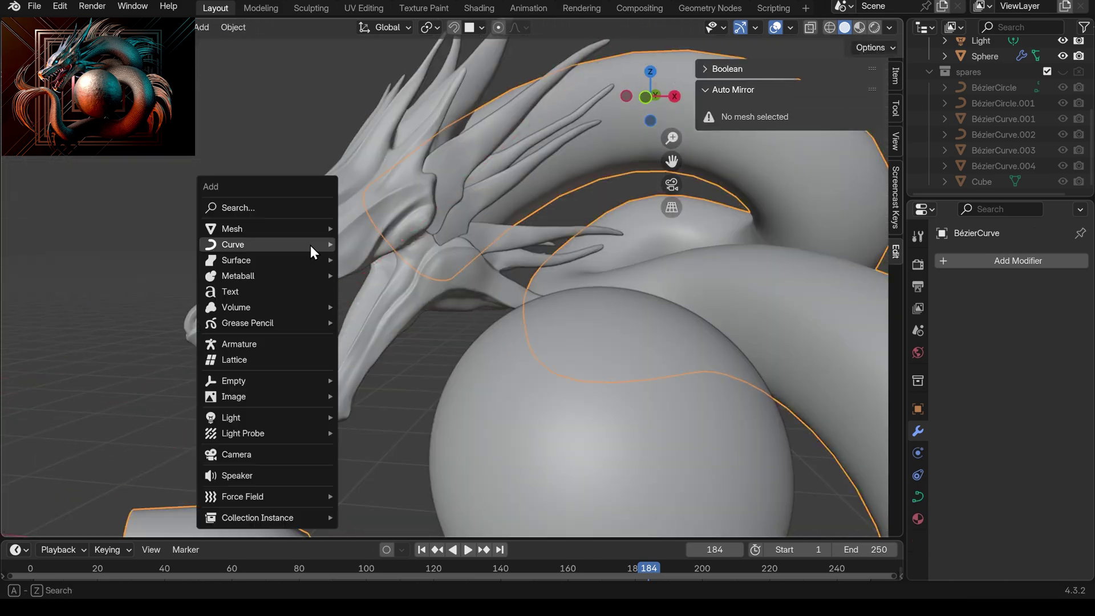
Add a UV sphere as the eye in the head's socket and shade it smooth.
left_click(358, 241)
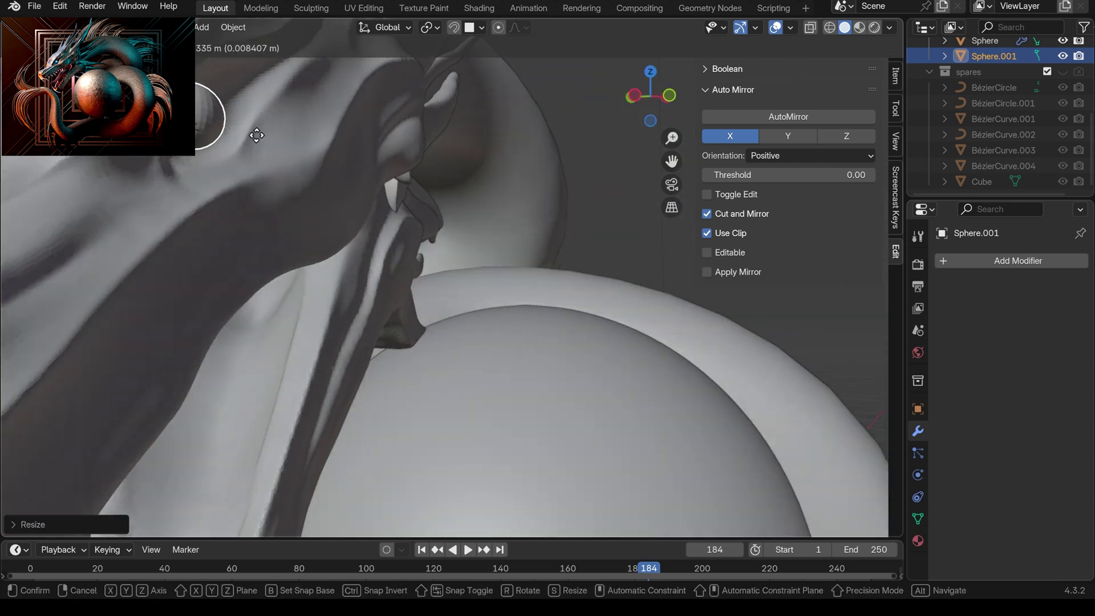
key("ctrl+Tab")
left_click(354, 302)
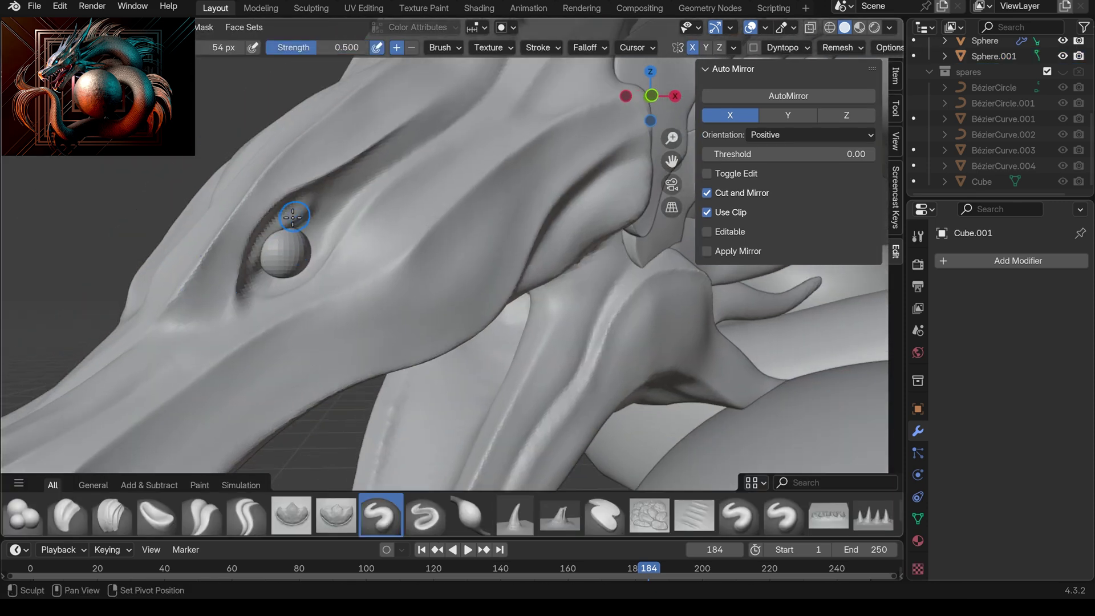
scroll(297, 261, "down", 6)
right_click(238, 259)
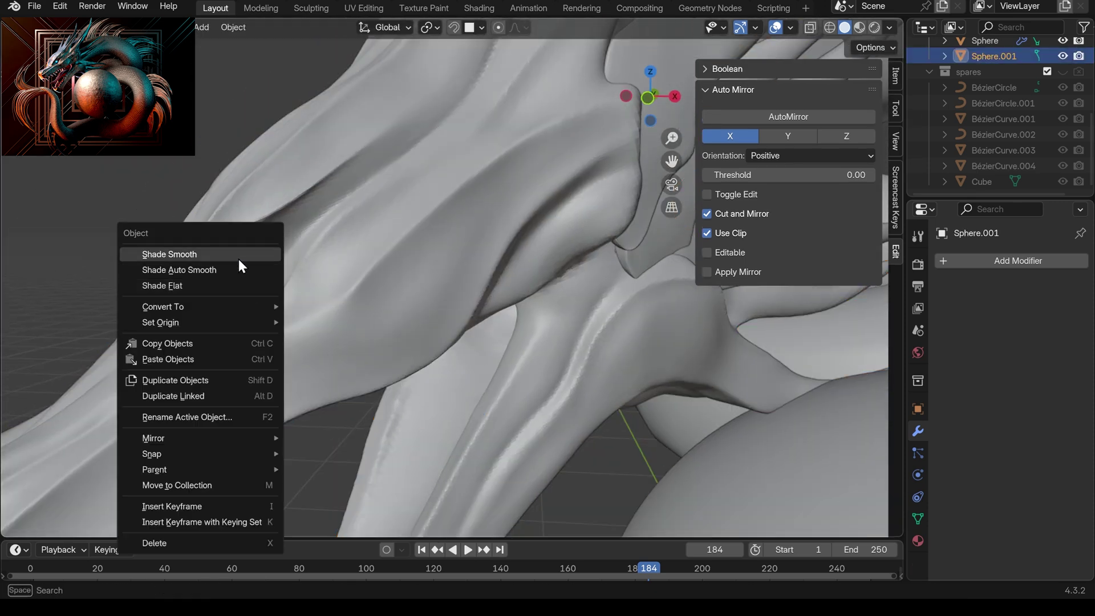
left_click(239, 259)
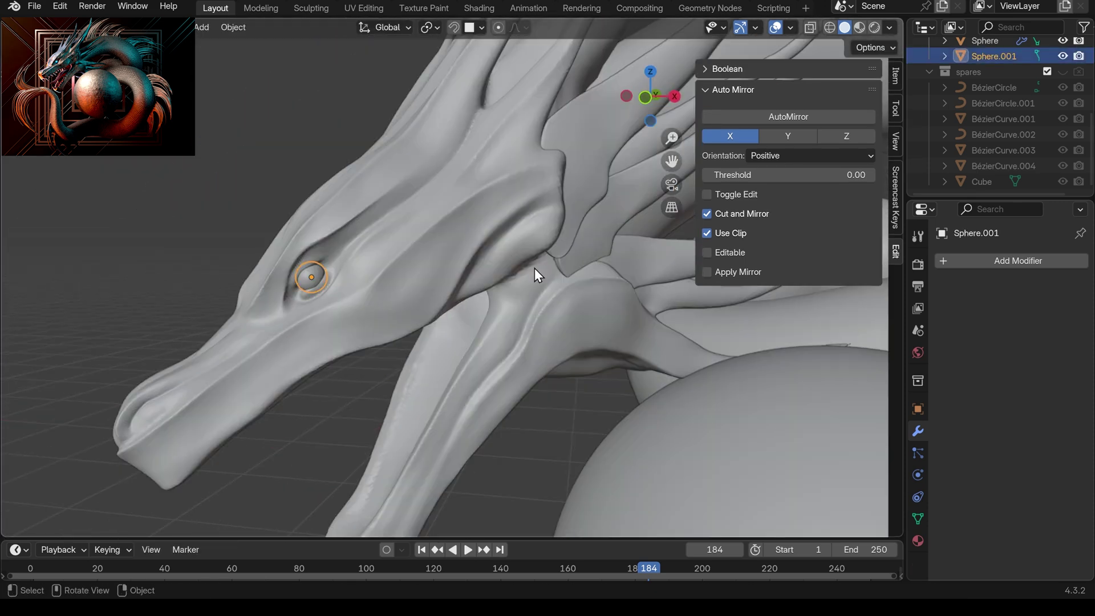
Copy the head's mirror modifier to the eye sphere with Ctrl+L Copy Modifiers.
left_click(534, 271, "shift")
key("ctrl+l")
left_click(580, 225)
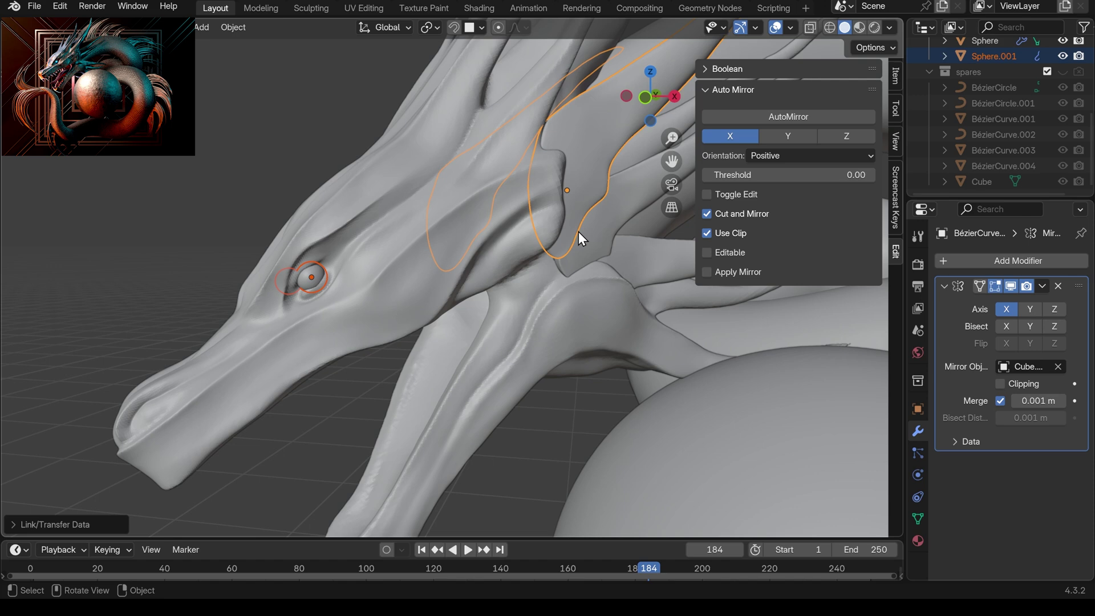
middle_click_drag(578, 232, 574, 300)
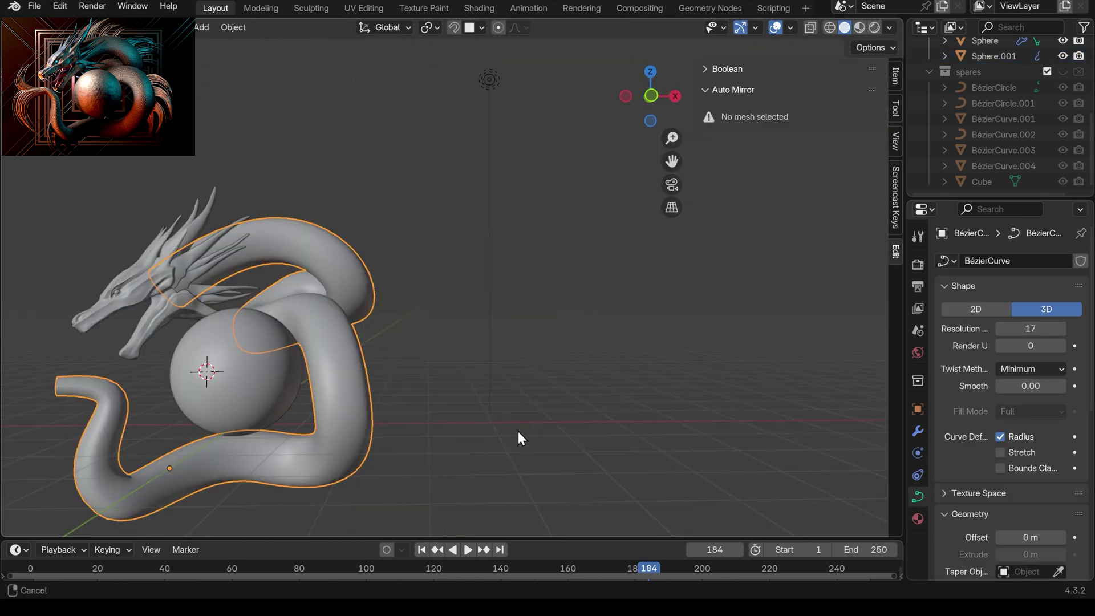
Add a plane beside the dragon and apply its transforms.
key("shift+a")
left_click(621, 294)
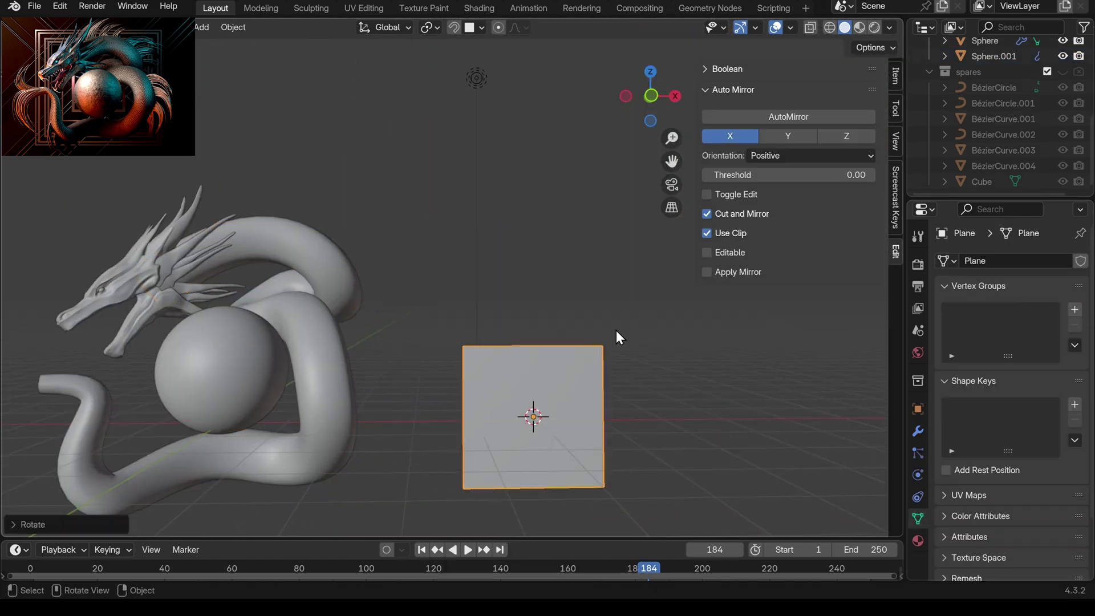
key("ctrl+a")
left_click(441, 303)
Knife-cut the four-spiked fin shape into faces across the spike bases.
key("Tab")
key("k")
left_click(325, 383)
left_click(345, 351)
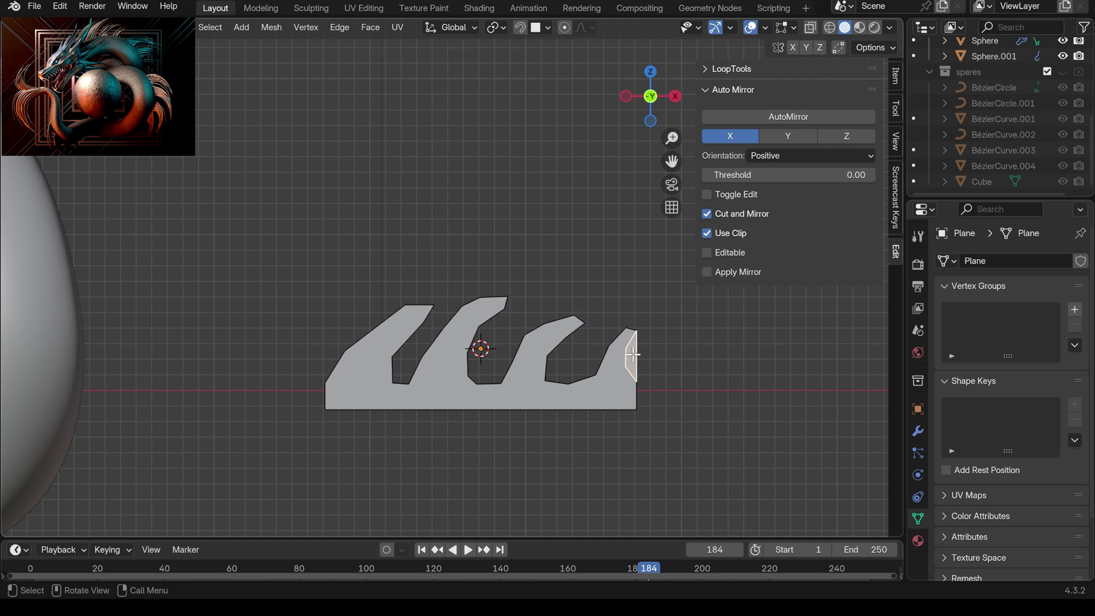
middle_click_drag(433, 388, 399, 388)
left_click(369, 382)
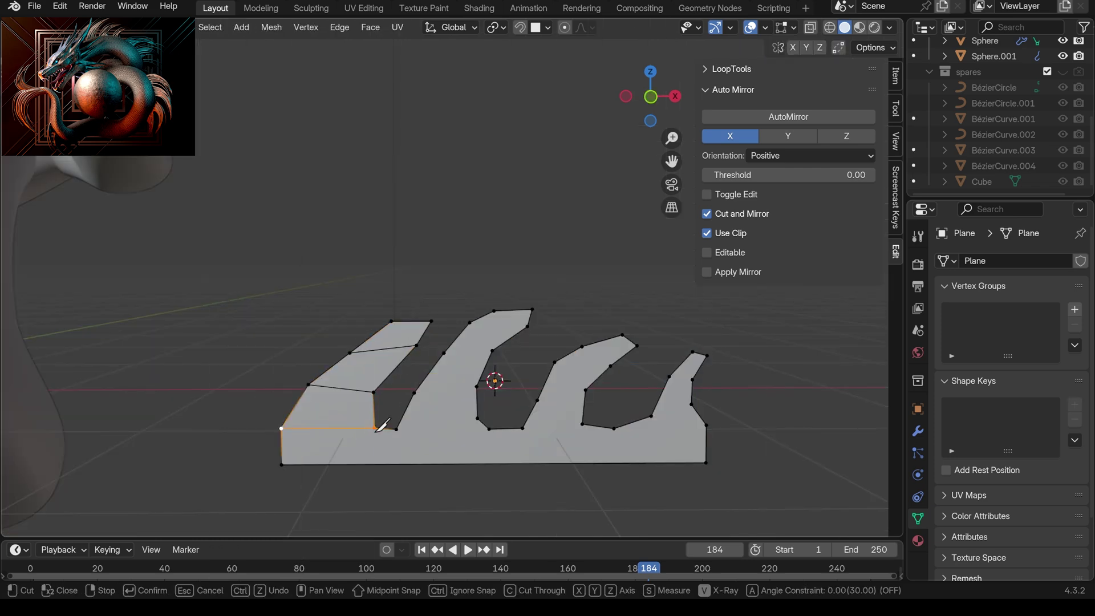
key("KP_7")
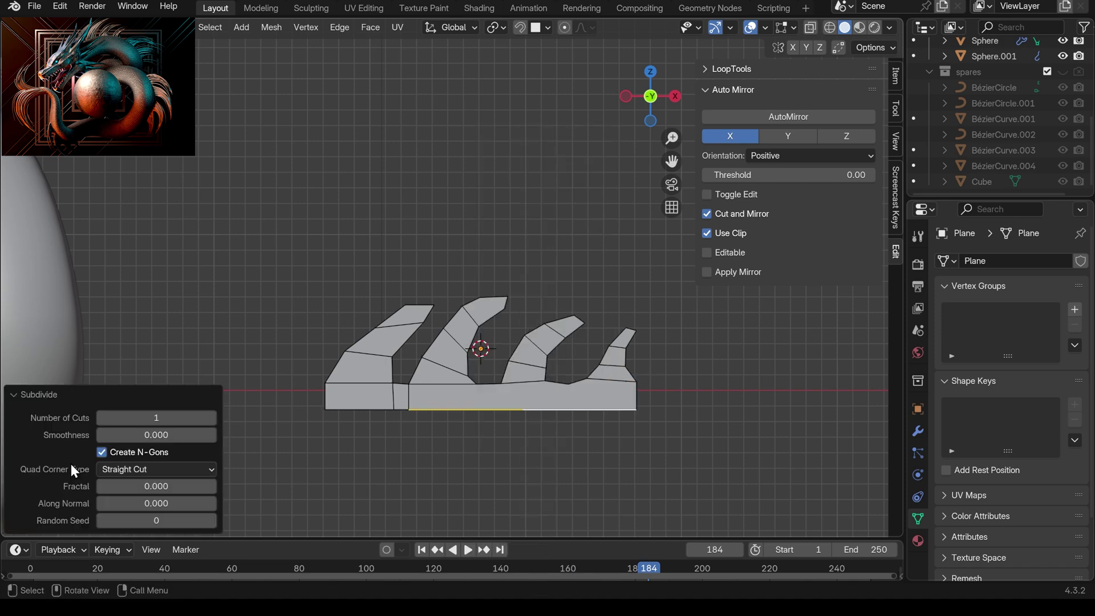
left_click(487, 410)
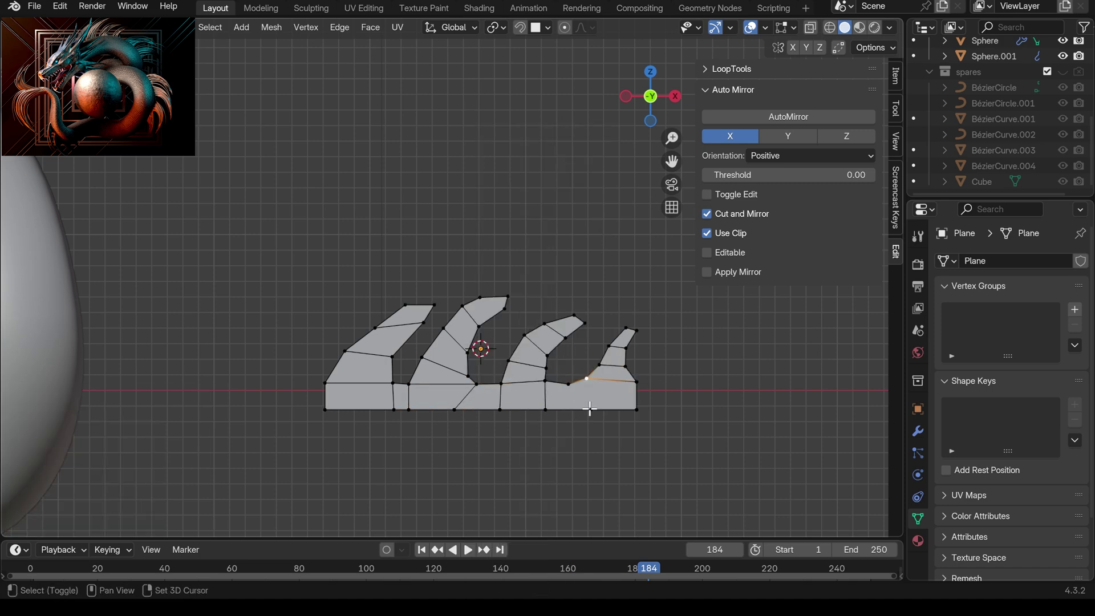
Add a level-2 subdivision to smooth the fin and sculpt its tips sharp.
key("Tab")
key("ctrl+2")
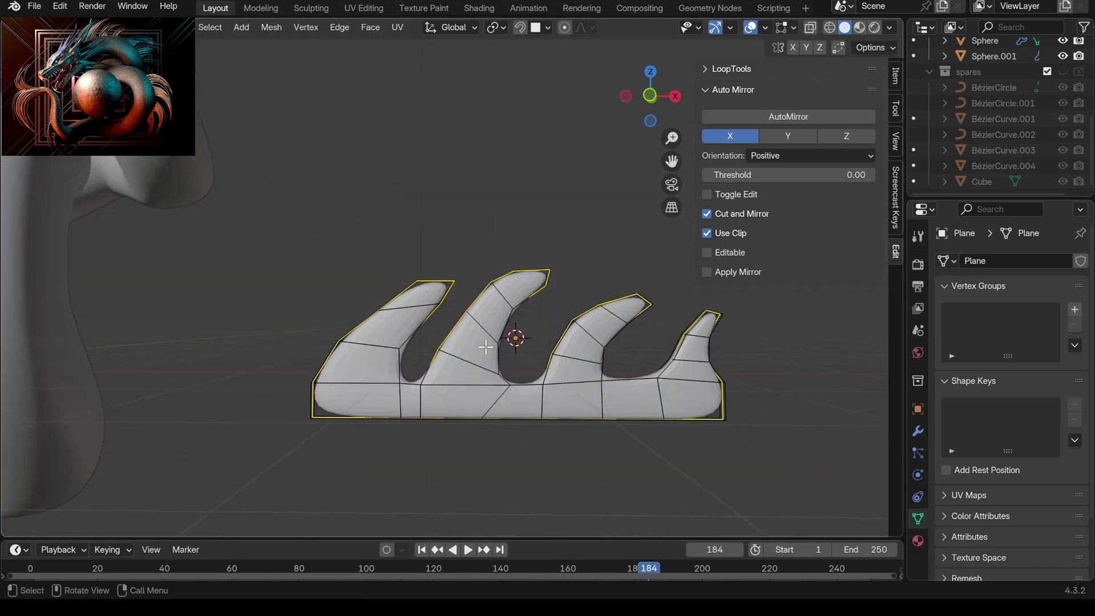
key("Tab")
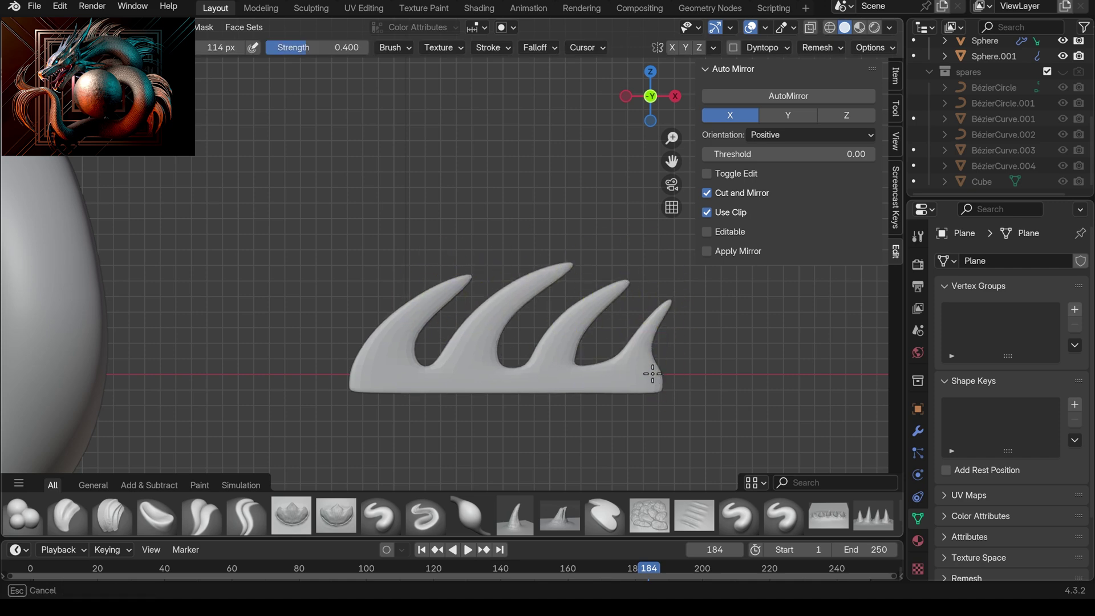
key("Tab")
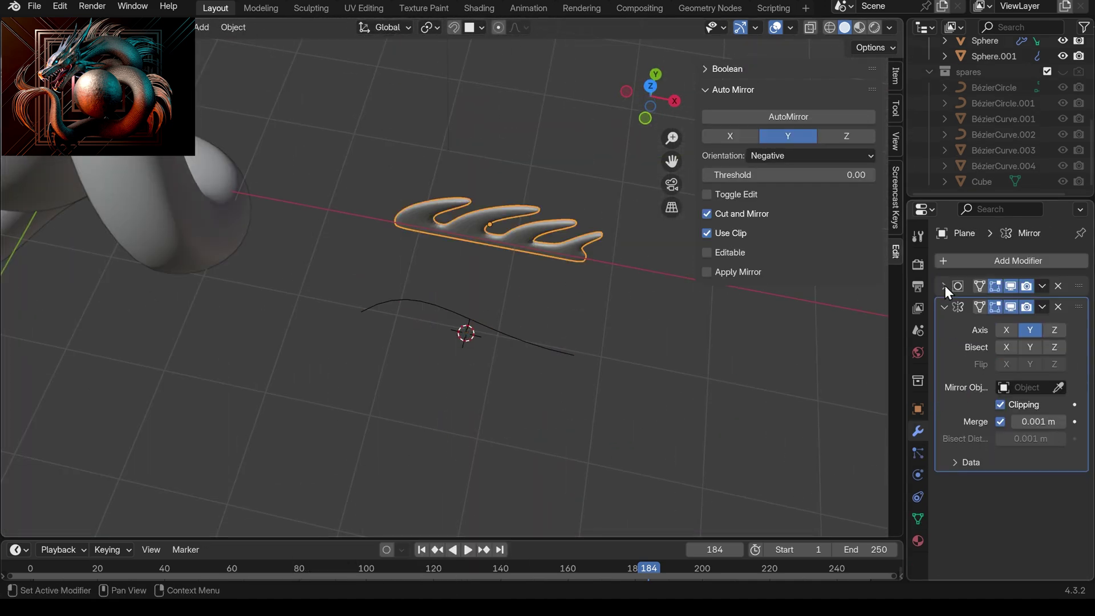
Bend the spiked fin with a Curve modifier on a Bézier curve and reshape the curve handles.
left_click(944, 306)
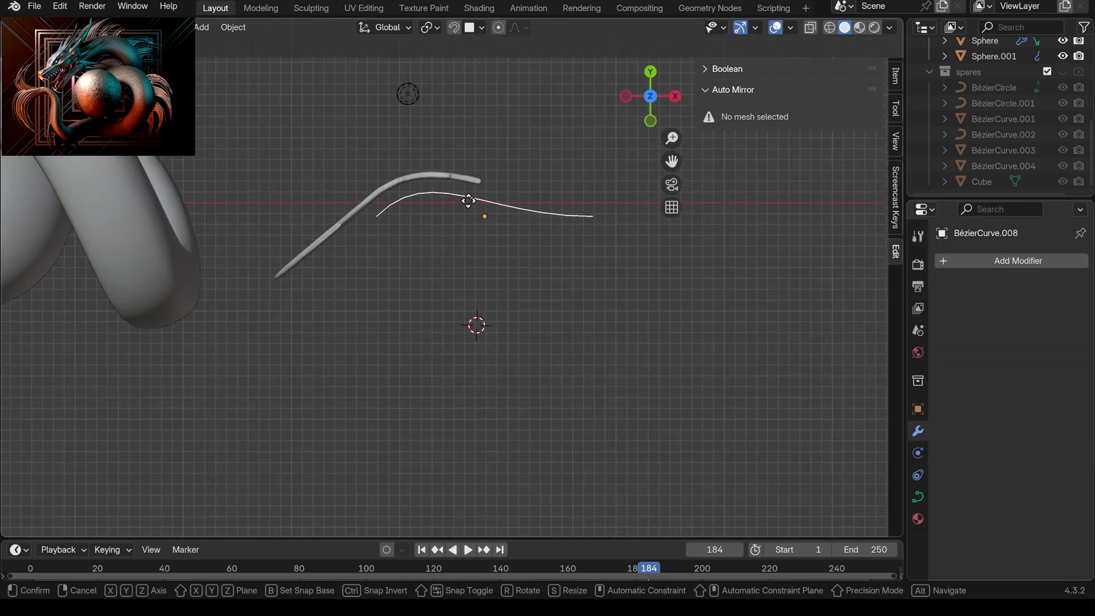
left_click(573, 294)
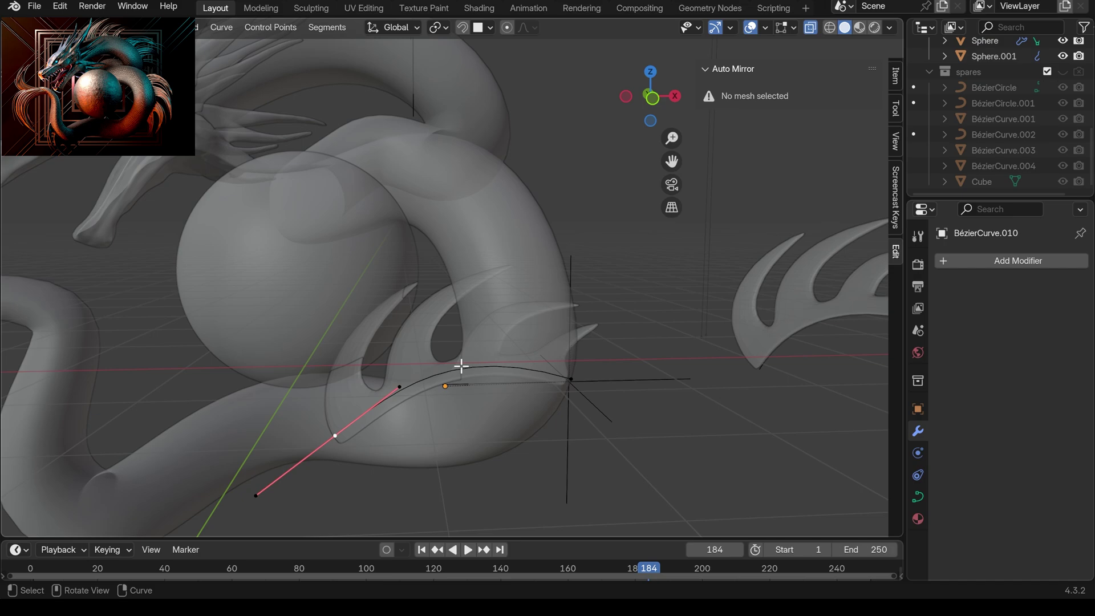
key("g")
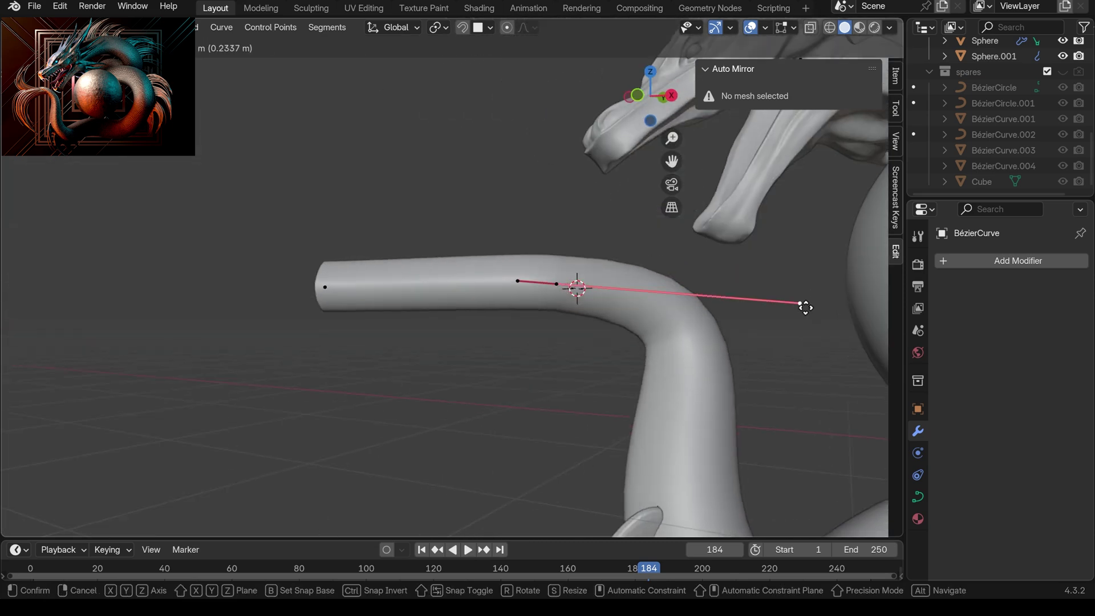
Place the end of the new Bézier arc beside the tail fin.
left_click(720, 362)
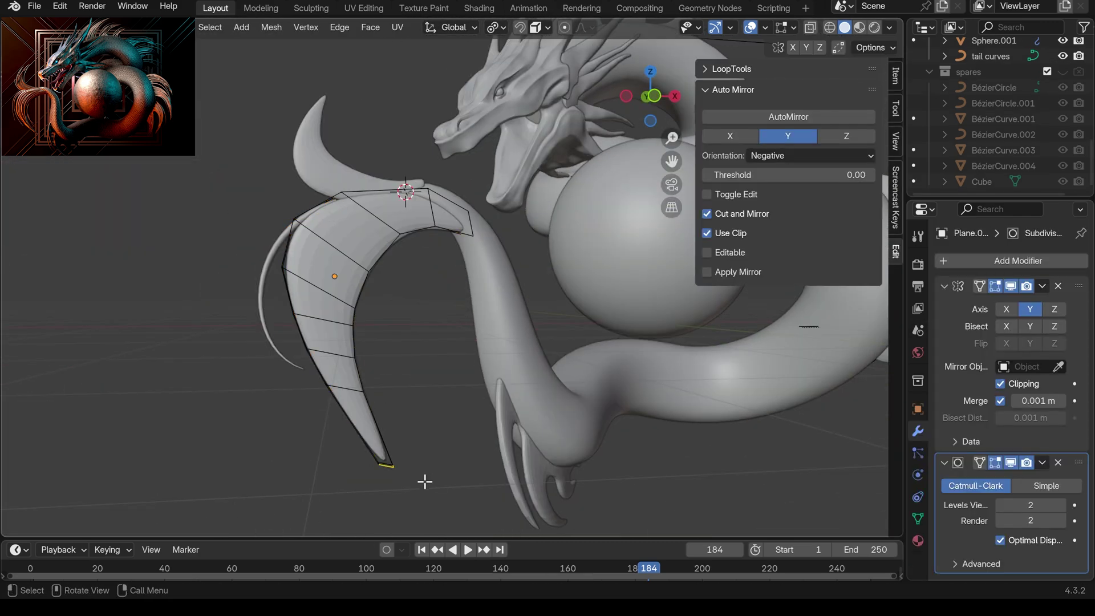
Move, scale and rotate the tail fin curves and arc into place along the tail.
key("g")
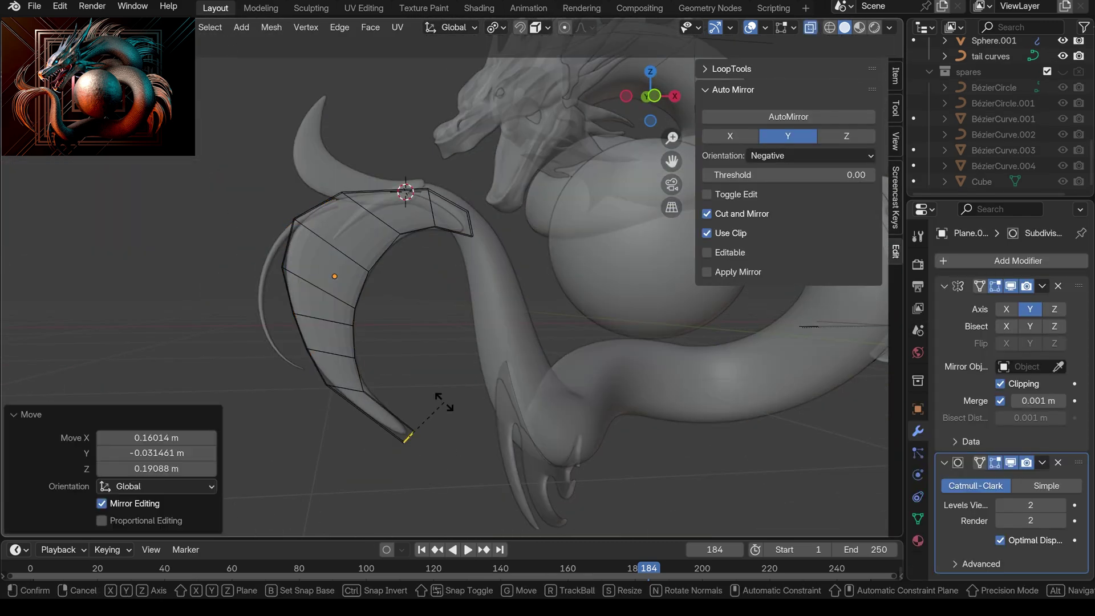
left_click(386, 416)
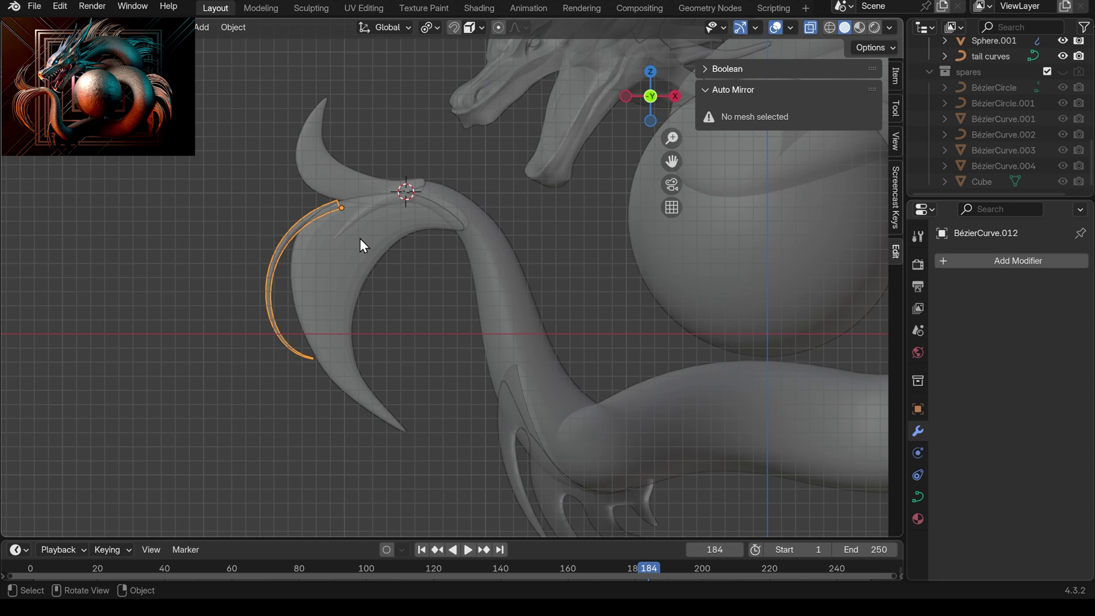
key("r")
left_click(342, 243)
key("g")
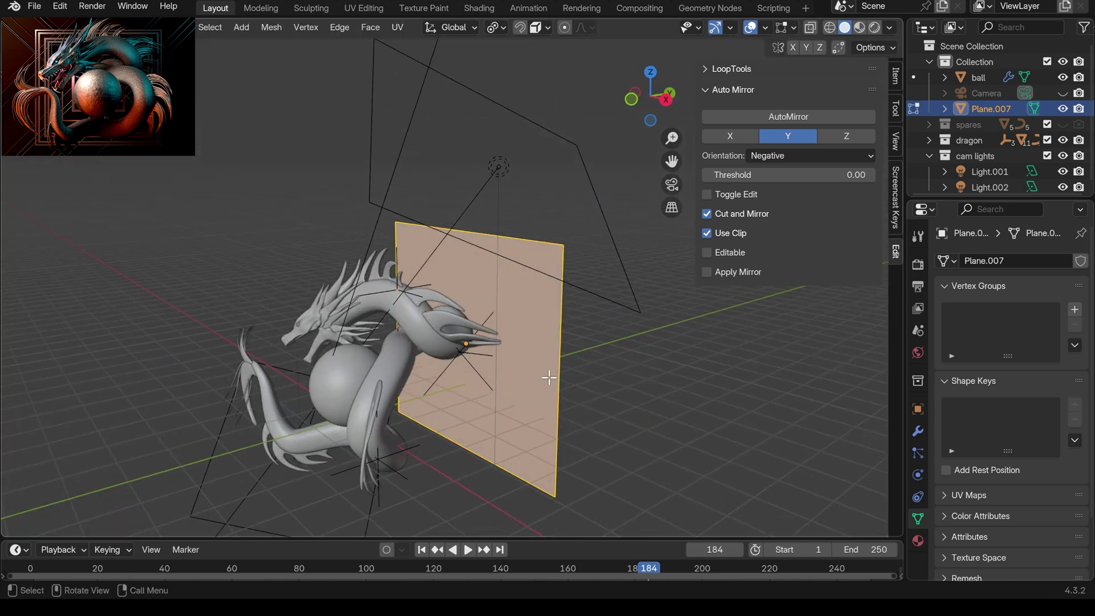
Inset the plane into concentric square rings with extra cuts across the frame.
left_click(556, 349)
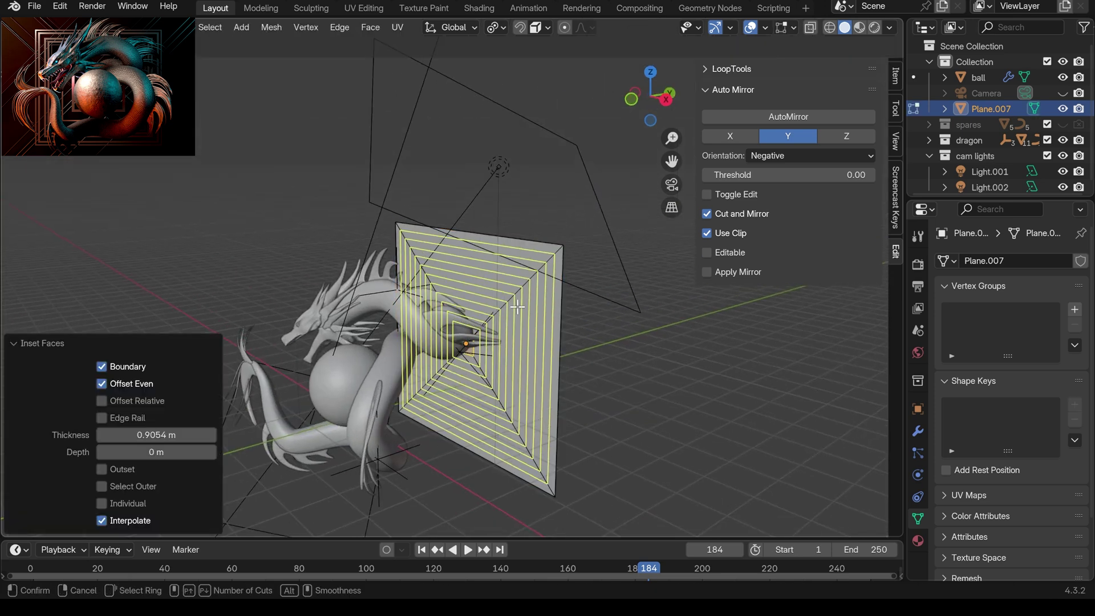
left_click(517, 307)
middle_click_drag(513, 324, 513, 365)
left_click(496, 337, "shift")
scroll(497, 336, "up", 2)
key("alt+a")
scroll(564, 362, "down", 3)
scroll(564, 361, "up", 2)
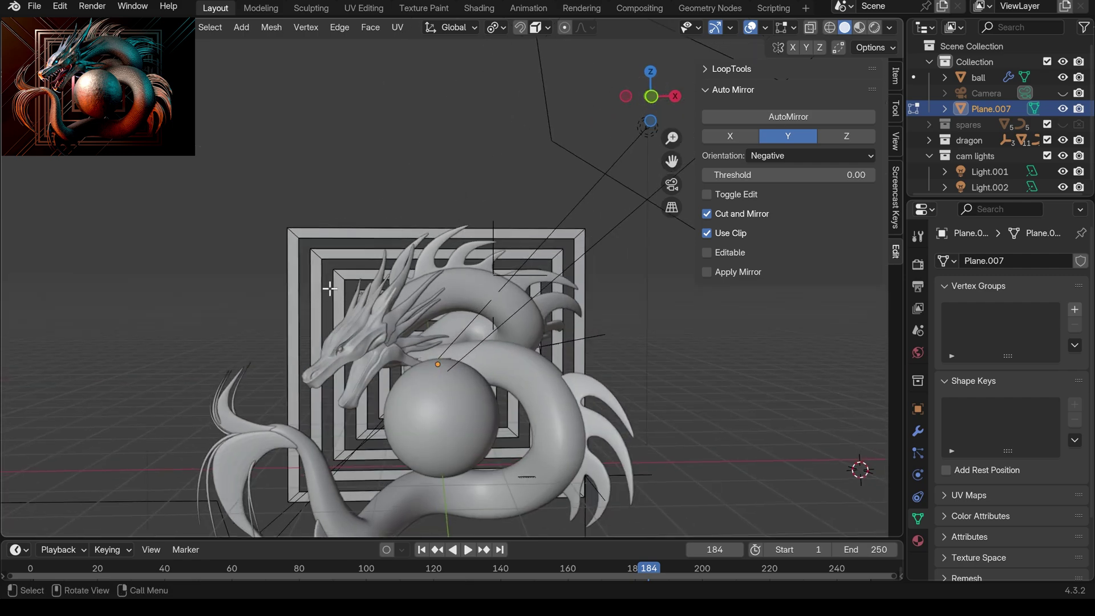
Scale the frame's outer border loop up in two passes.
middle_click_drag(434, 343, 410, 319)
left_click(542, 280, "alt")
key("s")
left_click(544, 276)
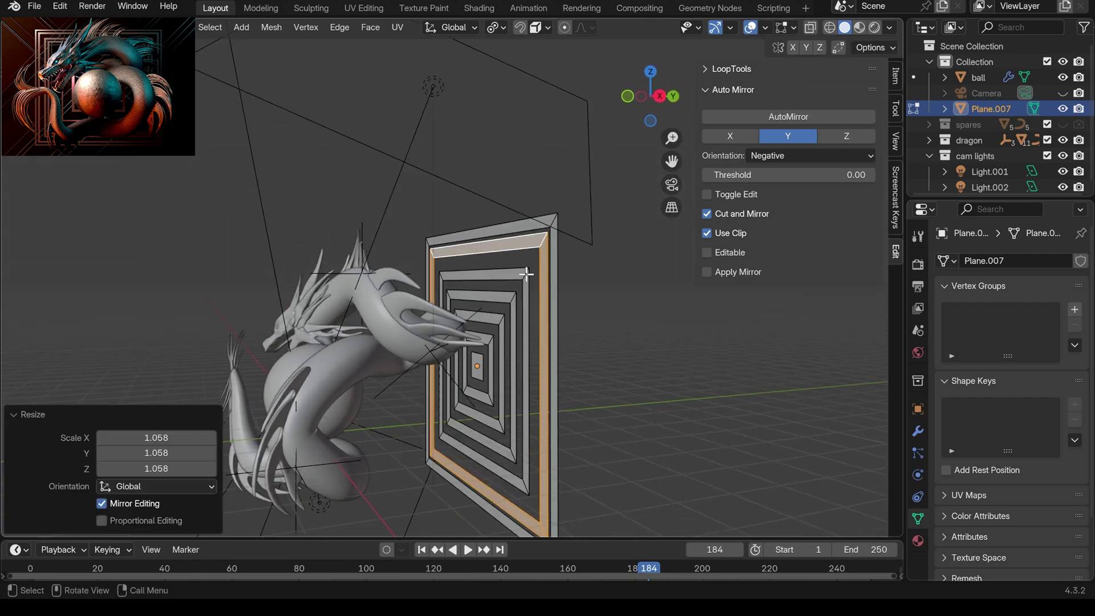
key("s")
left_click(544, 277)
middle_click_drag(545, 277, 586, 352)
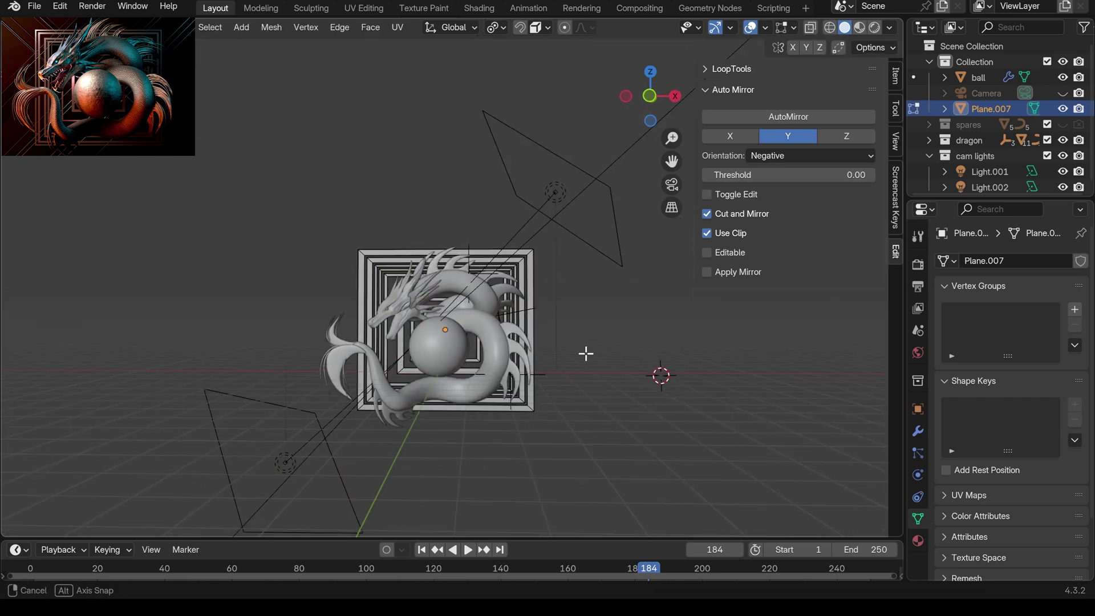
scroll(580, 319, "up", 1)
Add a Bézier curve at the 3D cursor and flatten it into a straight line.
key("shift+s")
key("2")
key("shift+a")
mouse_move(472, 305)
left_click(613, 305)
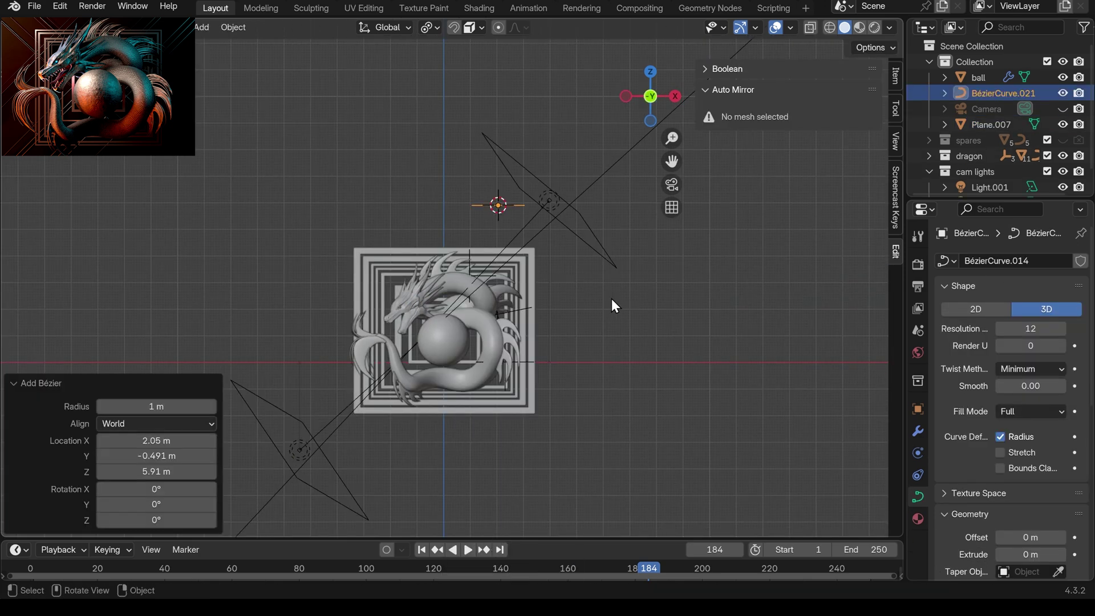
key("s")
key("y")
key("0")
key("Return")
key("Tab")
Rotate the line 45 degrees into a diagonal and position it on the frame.
key("r")
key("4")
key("5")
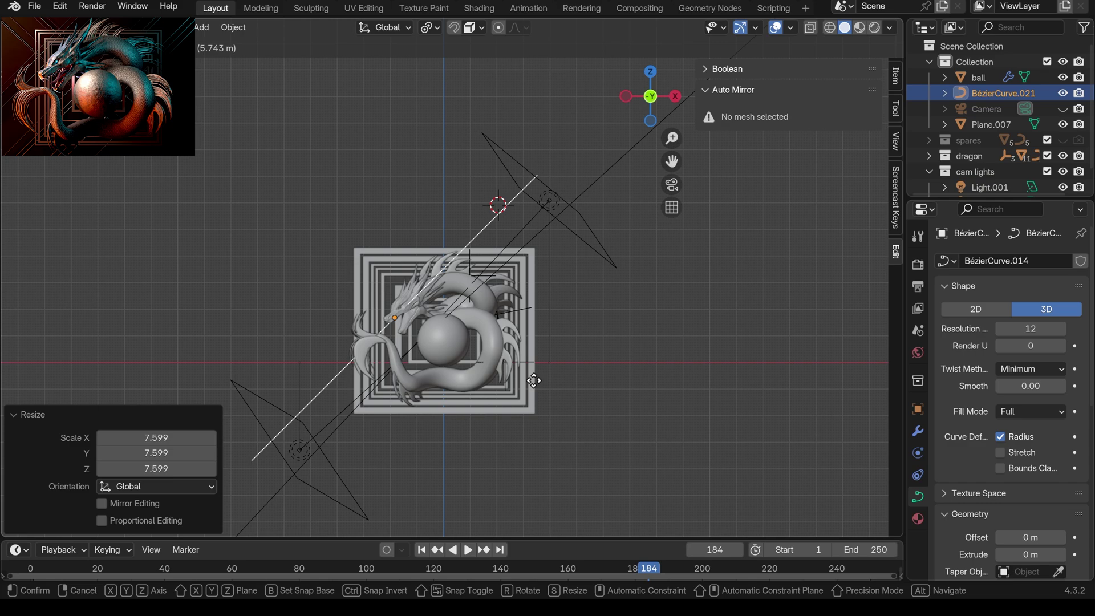
left_click(534, 381)
scroll(1009, 370, "down", 7)
left_click_drag(1026, 488, 1064, 489)
middle_click_drag(513, 273, 521, 241)
scroll(521, 240, "up", 1)
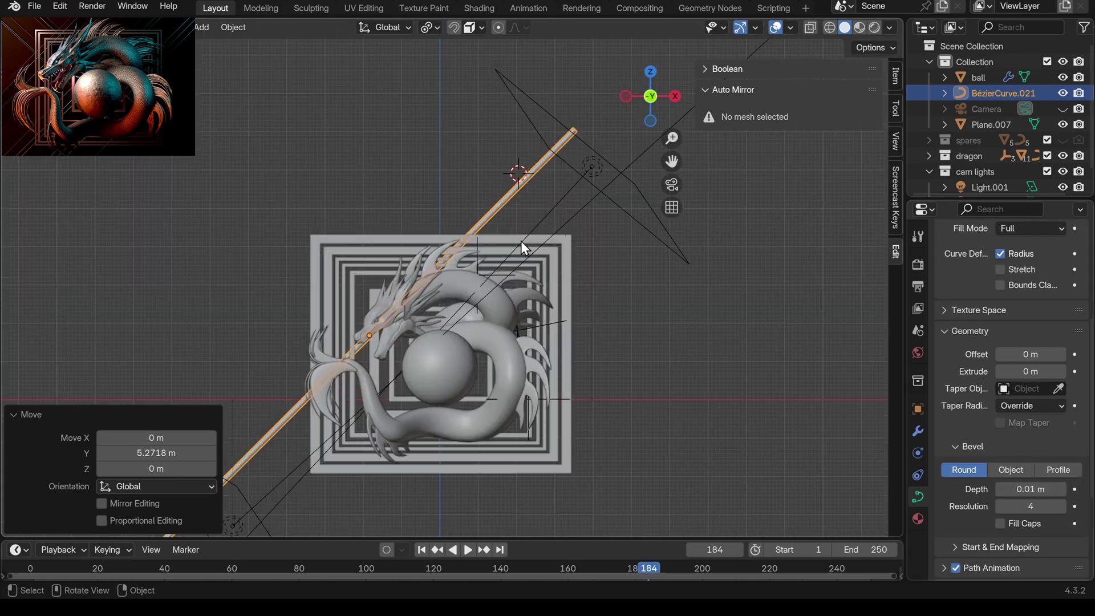
Duplicate the diagonal tube into parallel copies across the frame, undoing the extra last copy.
key("shift+d")
left_click(530, 251)
key("shift+r")
key("shift+r")
key("shift+r")
key("shift+r")
scroll(573, 299, "down", 2)
key("shift+d")
left_click(665, 295)
left_click(1016, 489)
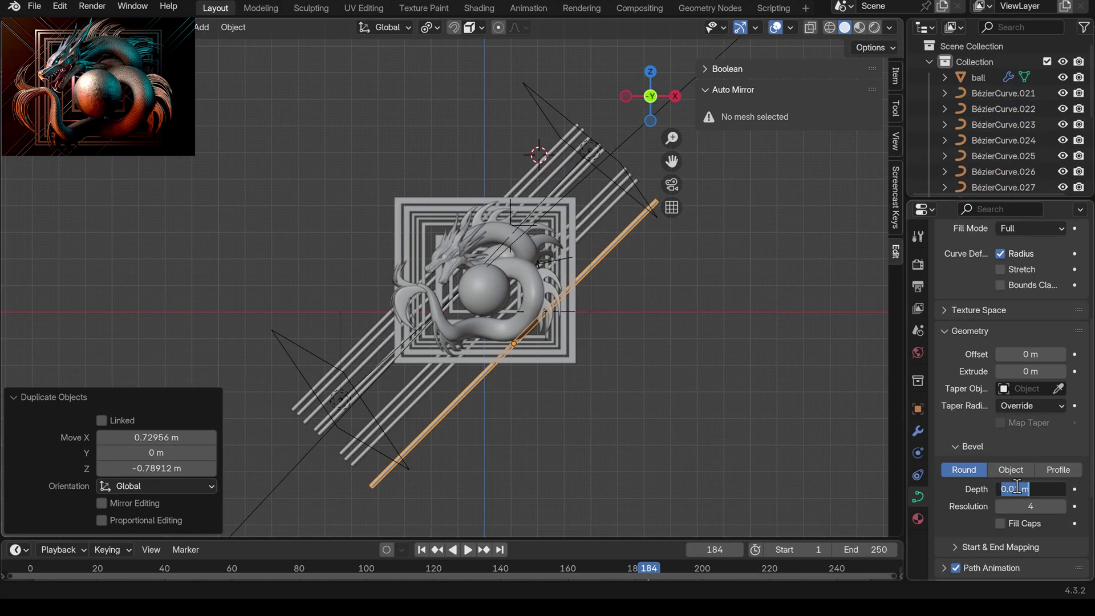
key("ctrl+z")
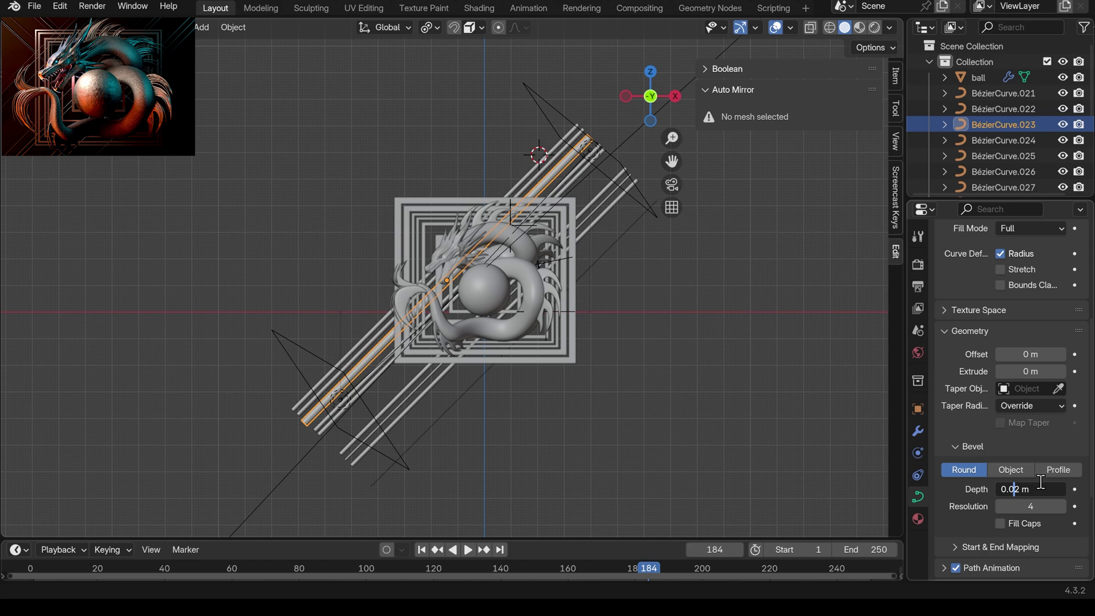
scroll(631, 414, "up", 4)
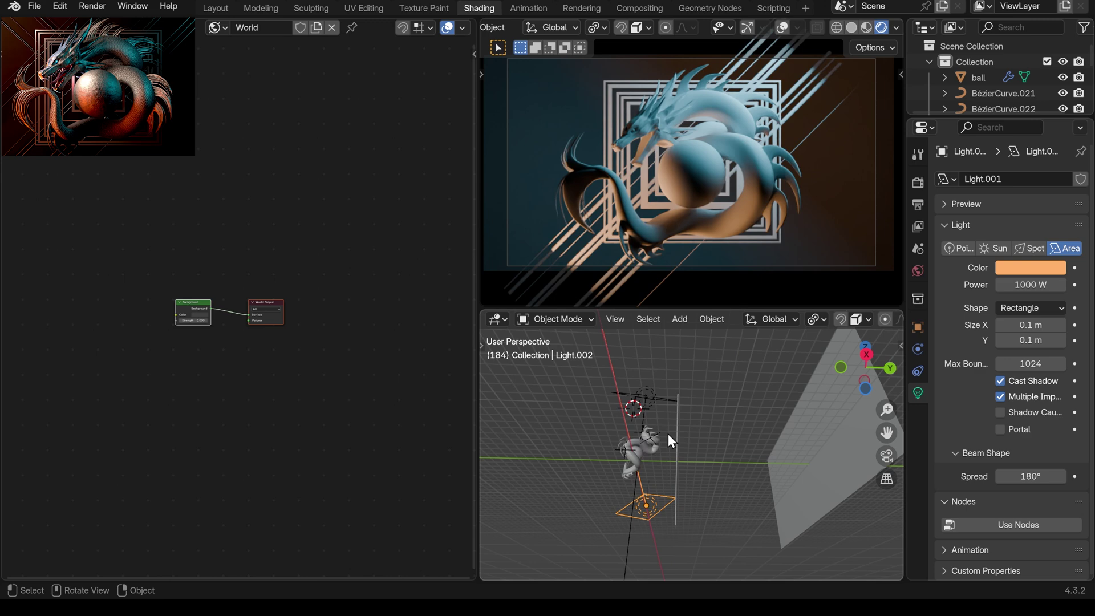
Turn both lights into spot lights and rotate them around Z toward the dragon.
key("r")
key("z")
key("z")
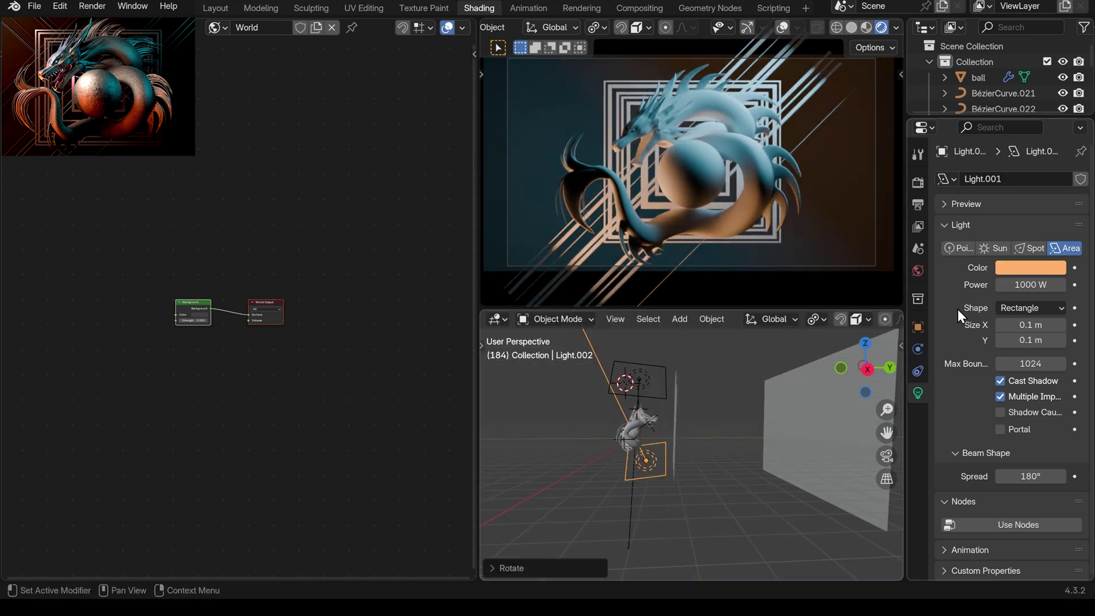
left_click(1030, 248)
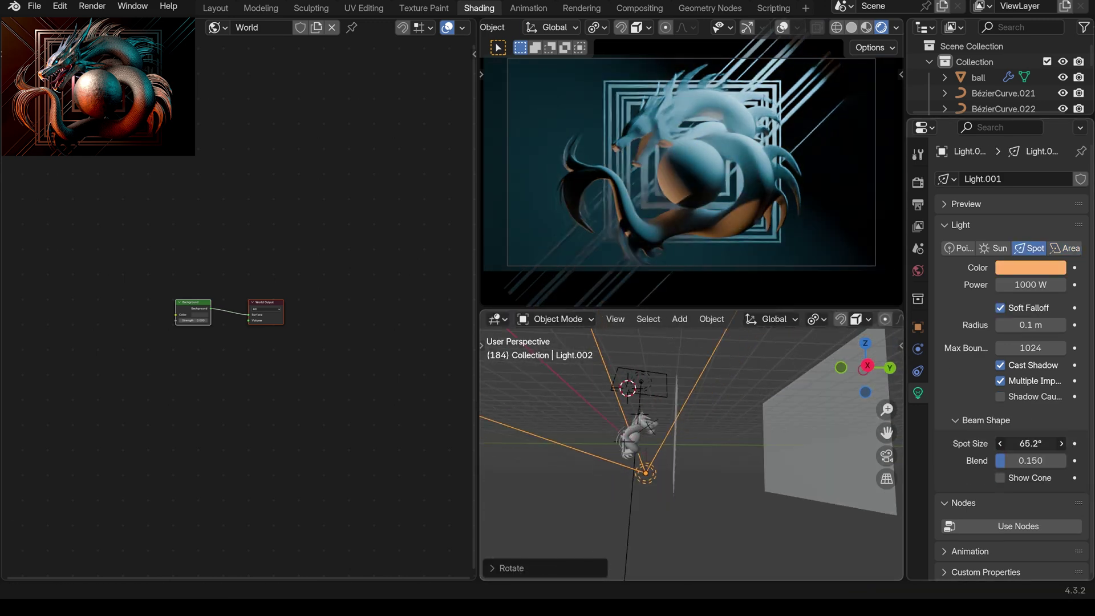
key("r")
key("z")
key("Return")
left_click(1030, 268)
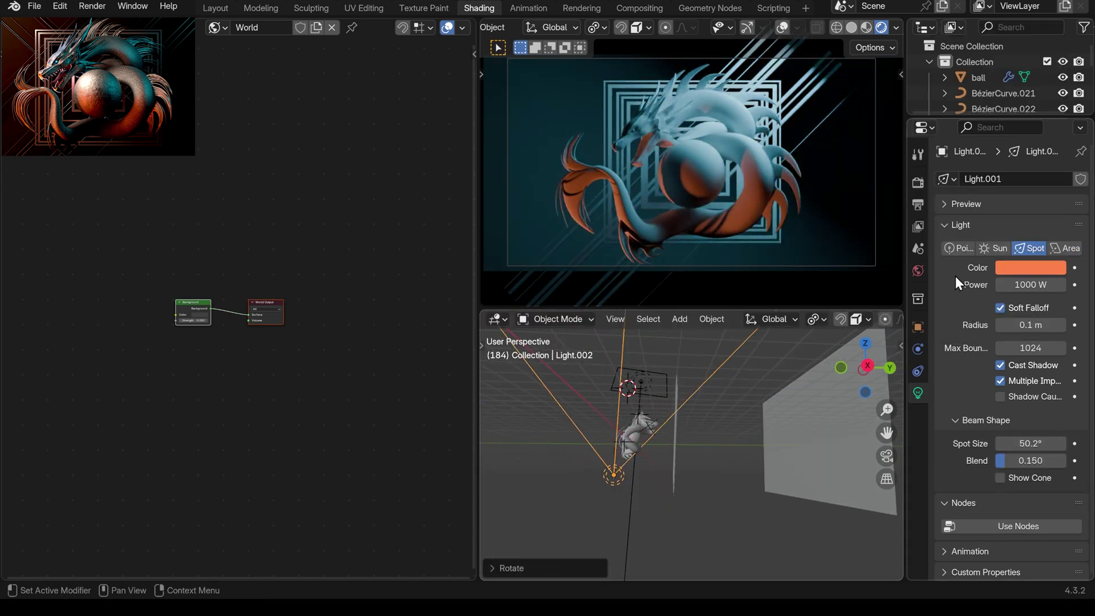
left_click(1029, 248)
Dim the world environment texture strength to 0.01.
middle_click_drag(769, 450, 737, 457)
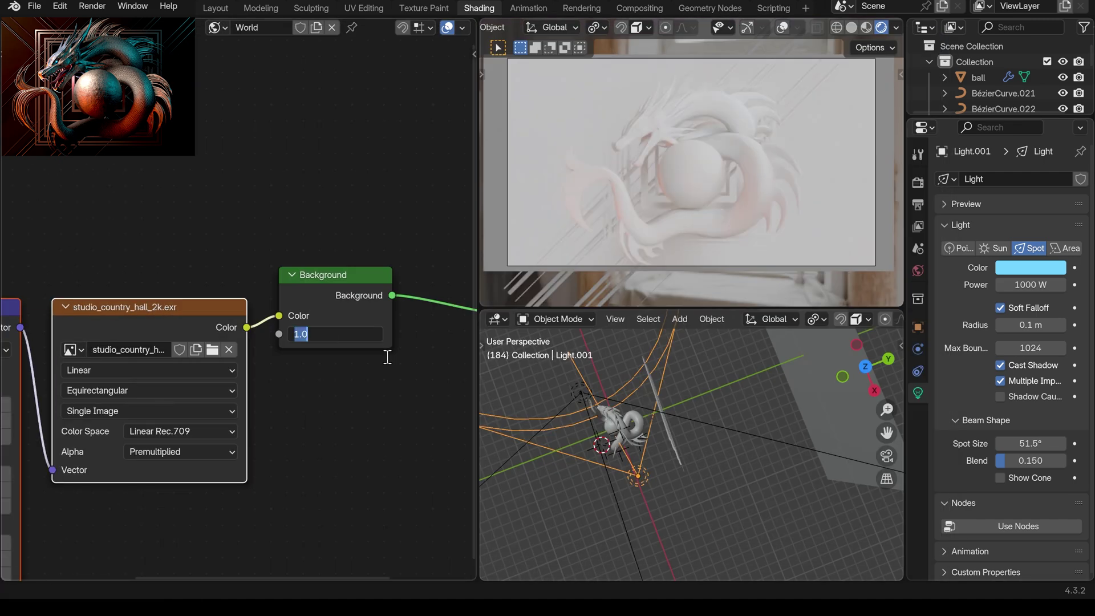
type("0.01")
key("Return")
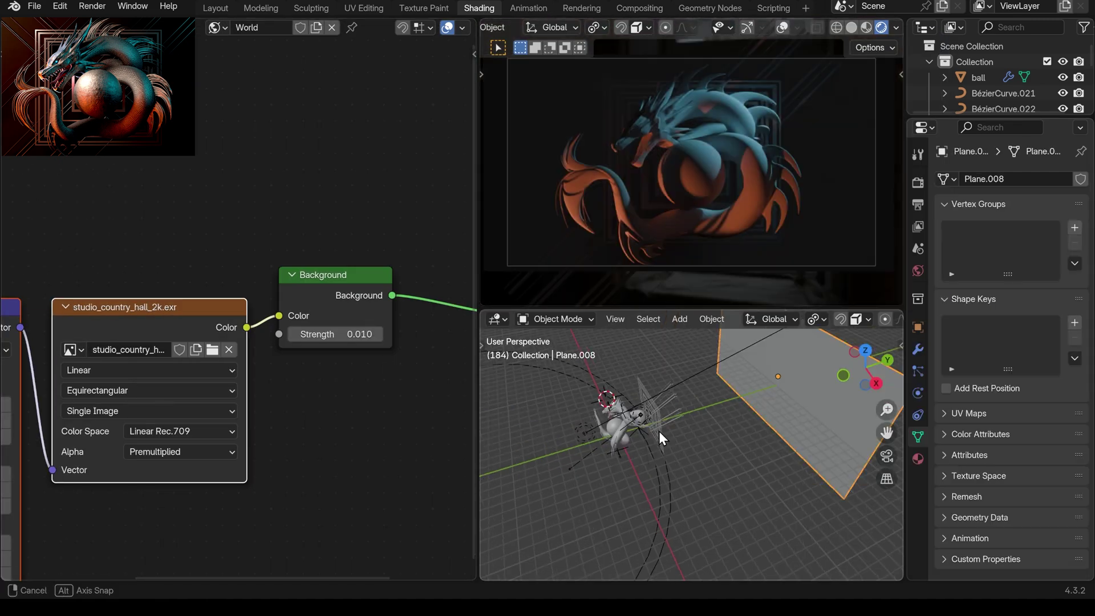
Duplicate a light and make the copy a warm orange 10000 W light.
left_click(659, 431)
key("shift+d")
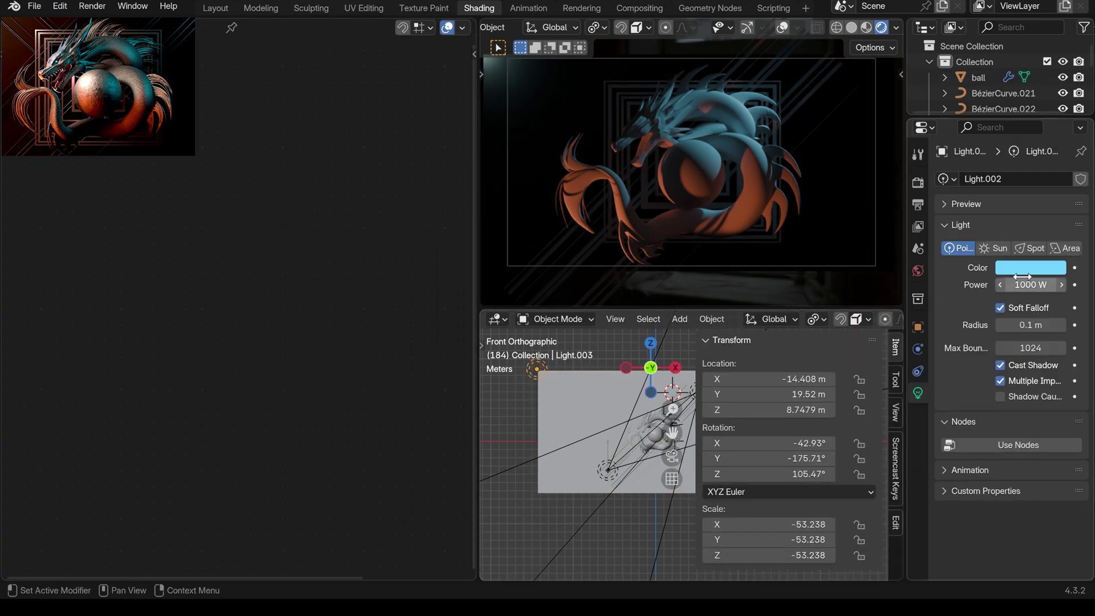
left_click(1030, 267)
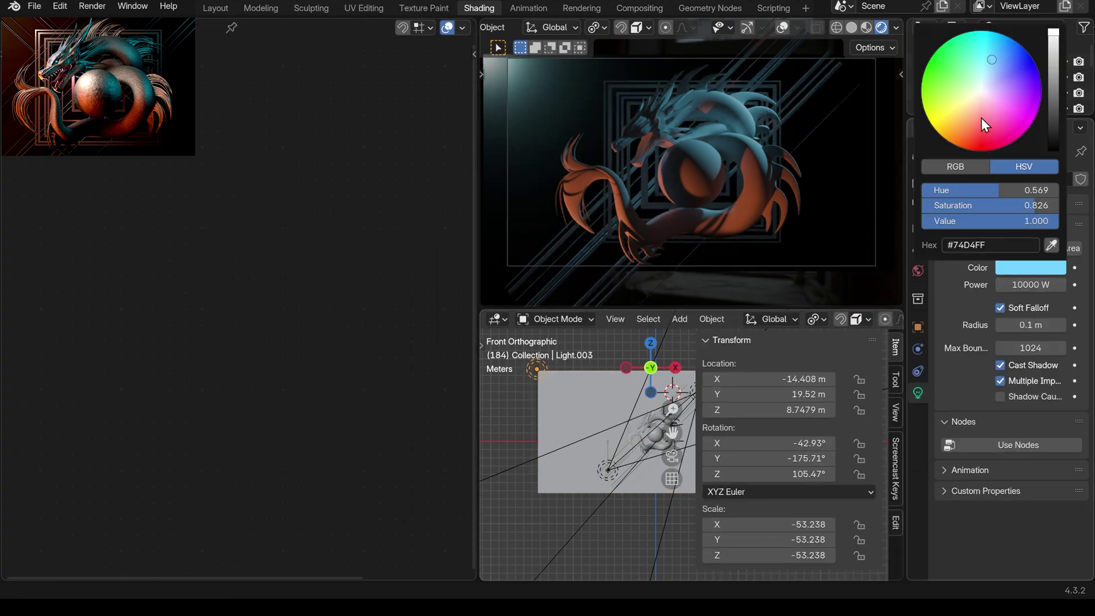
middle_click_drag(605, 456, 755, 453)
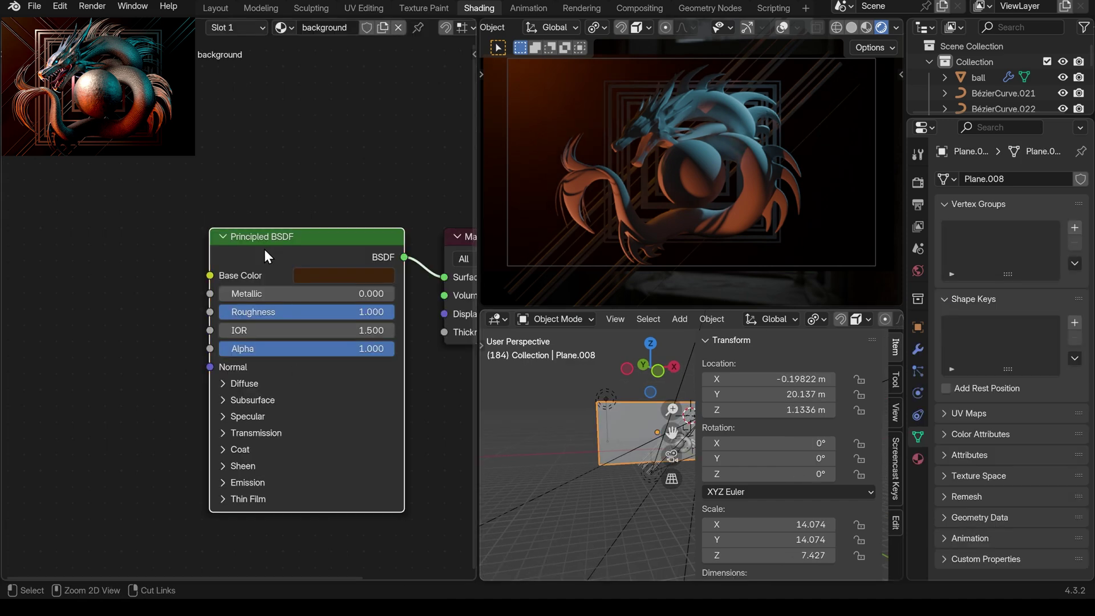
key("shift+a")
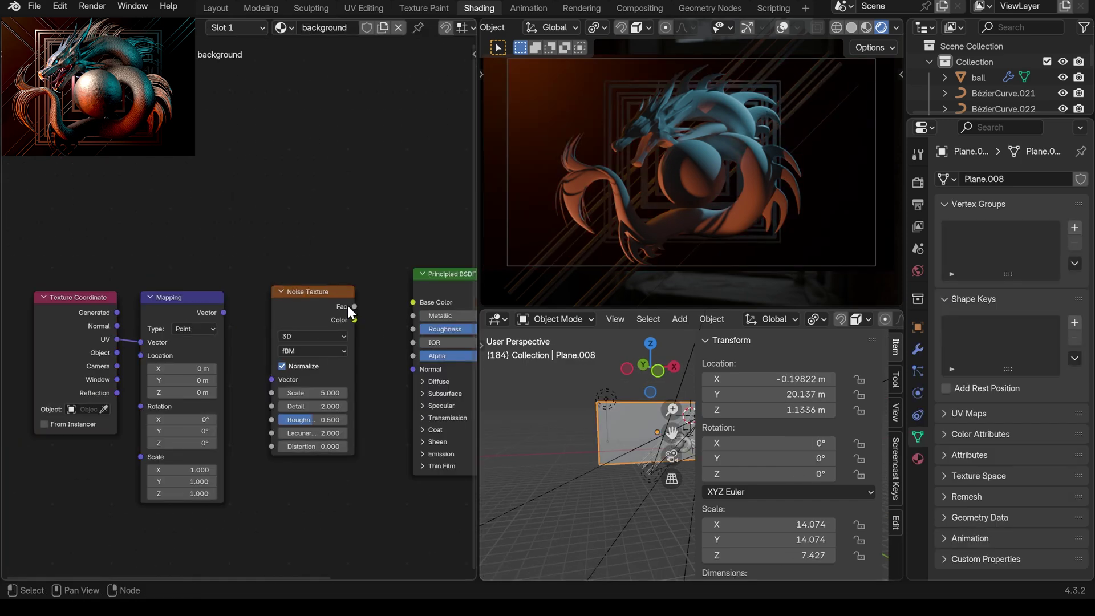
Drive the backdrop's Roughness with the Noise Texture Fac, keeping the fBM noise type.
left_click_drag(337, 331, 412, 329)
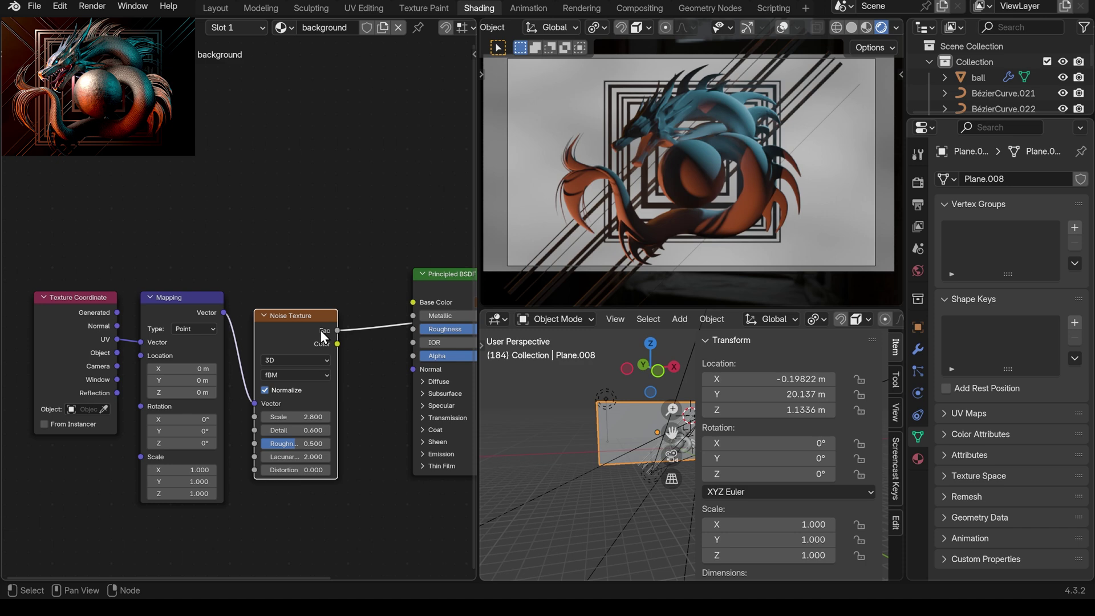
left_click(306, 404)
left_click(290, 376)
left_click(285, 456)
scroll(346, 400, "down", 2)
scroll(270, 411, "up", 2)
Add a Mix Color node feeding the Base Color and set its dark brown A colour.
key("shift+a")
mouse_move(313, 292)
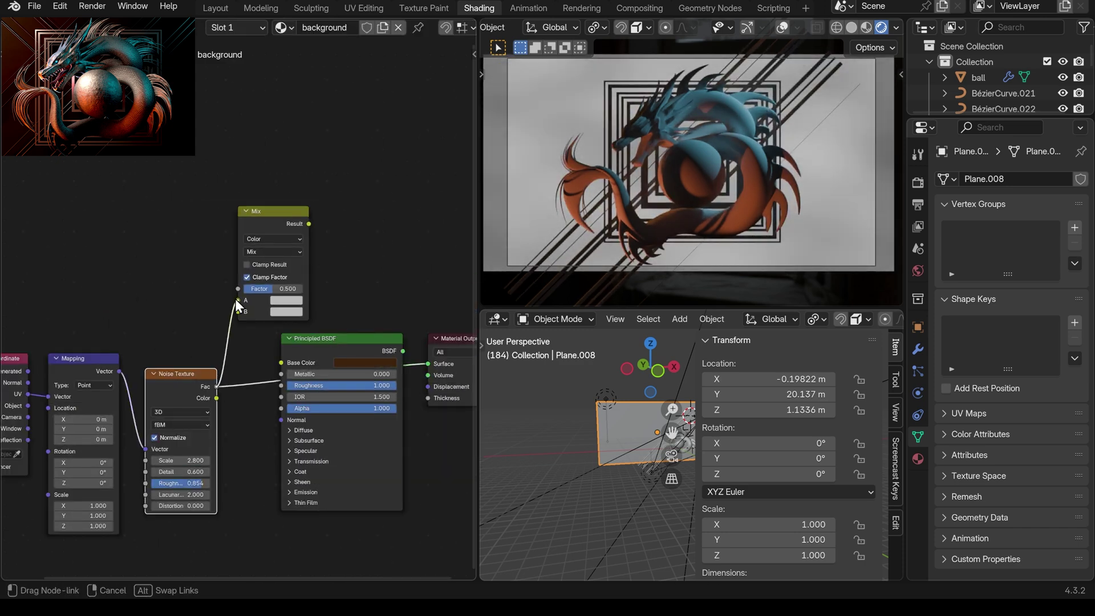
left_click_drag(280, 357, 282, 362)
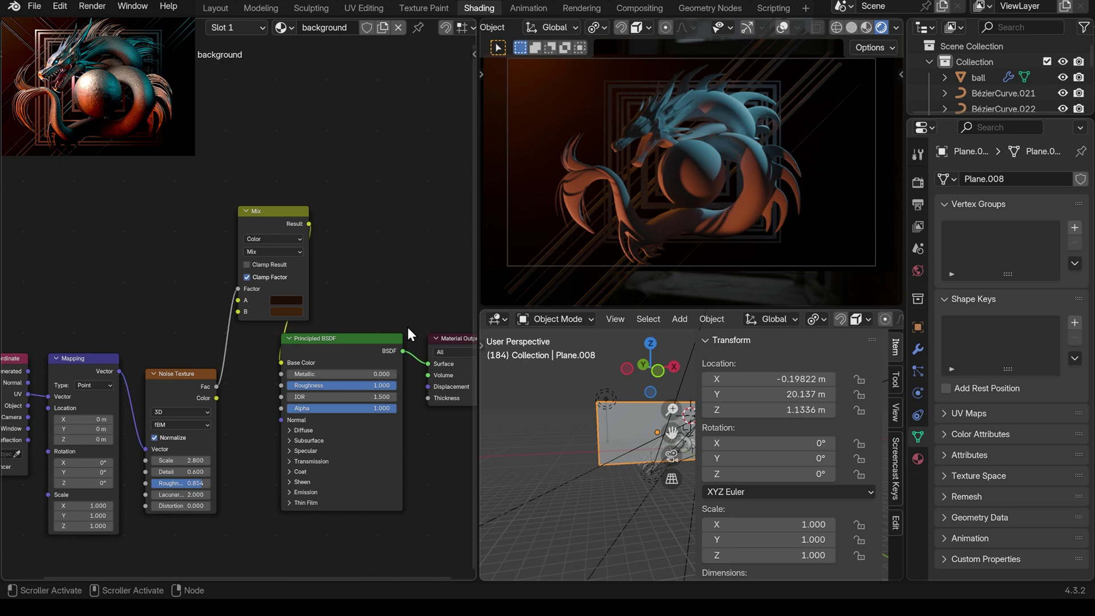
left_click(287, 300)
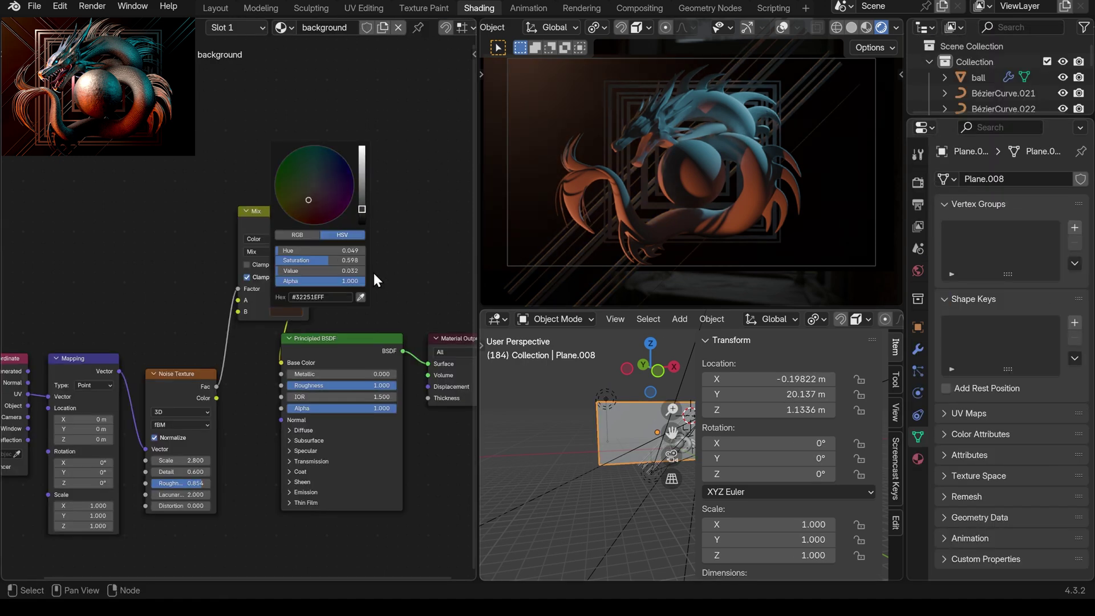
Raise the point light to 20000 W and enlarge the background plane.
left_click(607, 402)
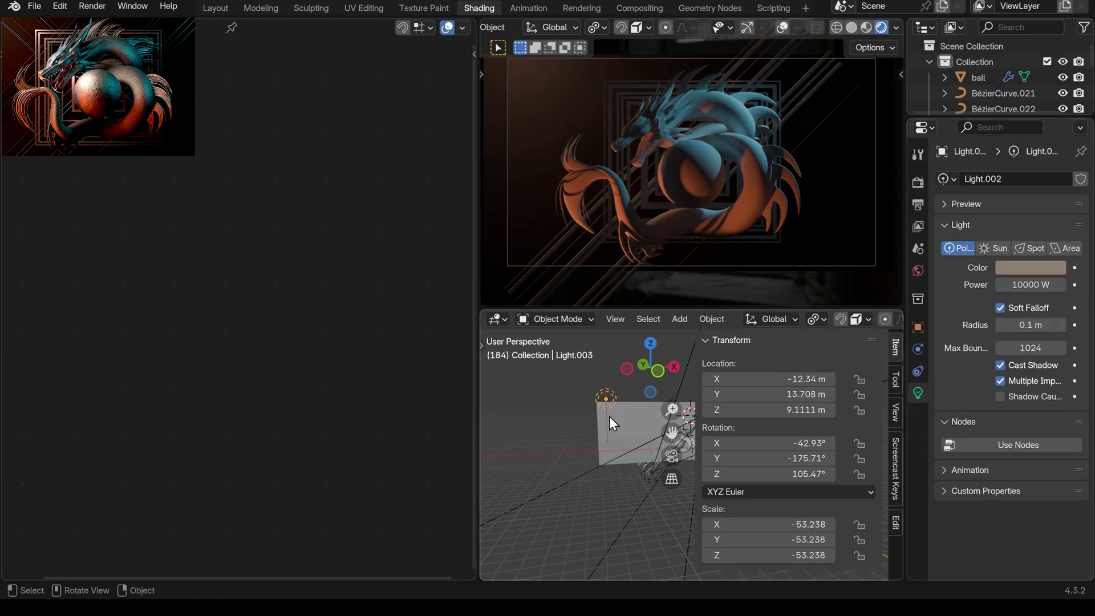
middle_click_drag(609, 419, 703, 454)
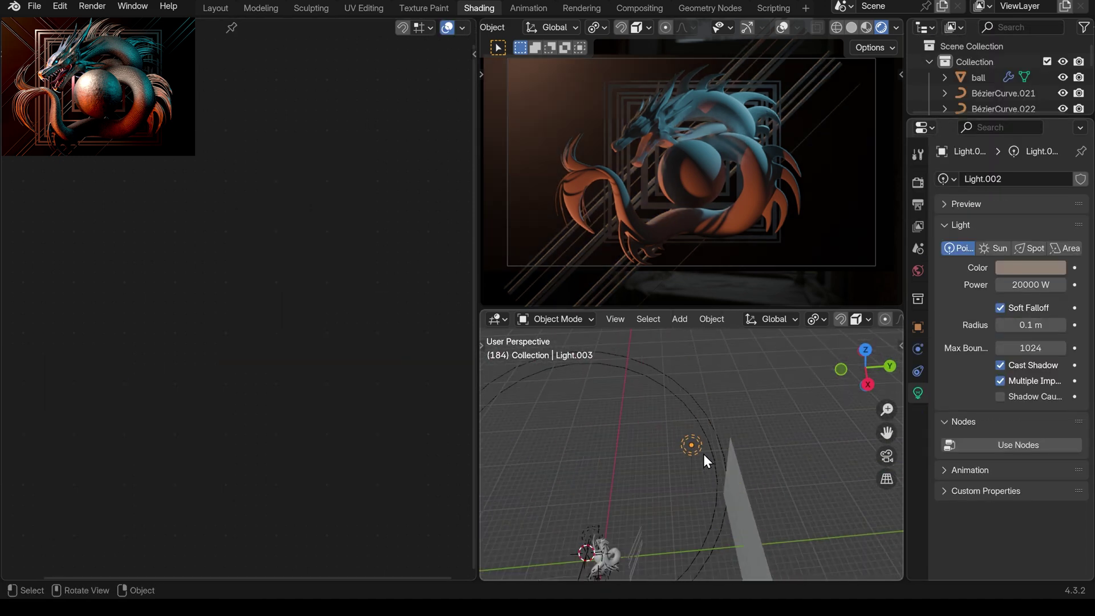
left_click(744, 480)
key("s")
left_click(836, 468)
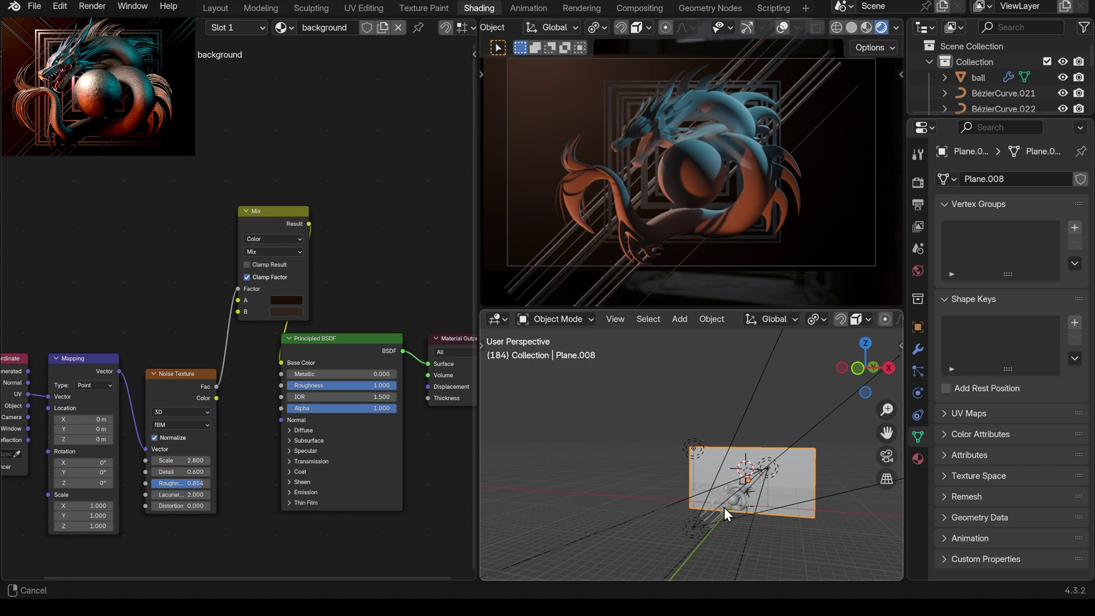
middle_click_drag(723, 507, 678, 502)
left_click(664, 506)
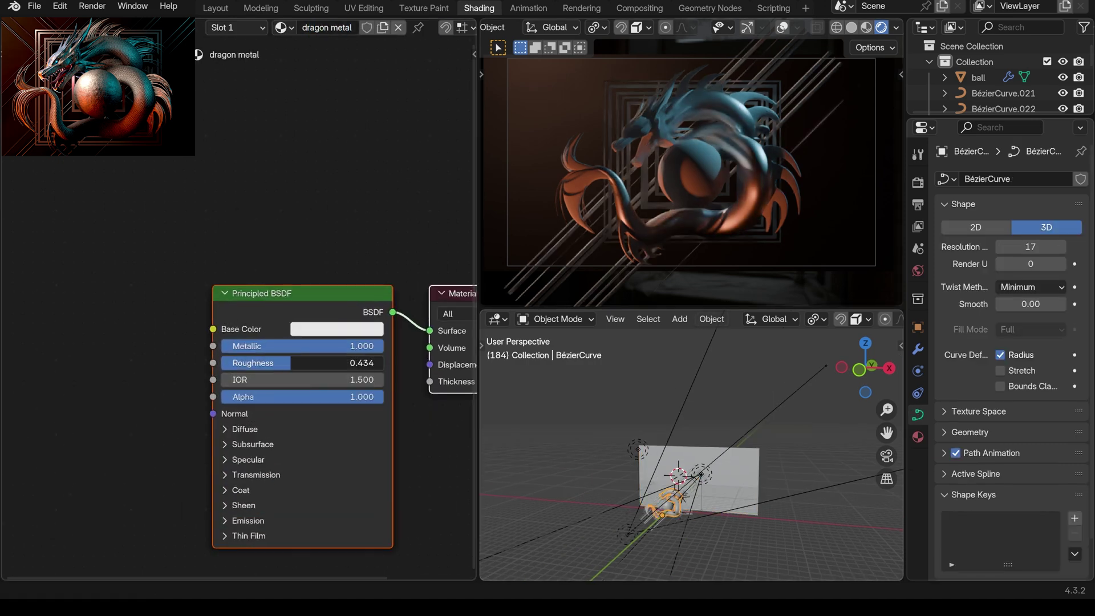
Load an organic skin texture set from organic-bl onto the ball with Ctrl+Shift+T.
left_click(668, 506)
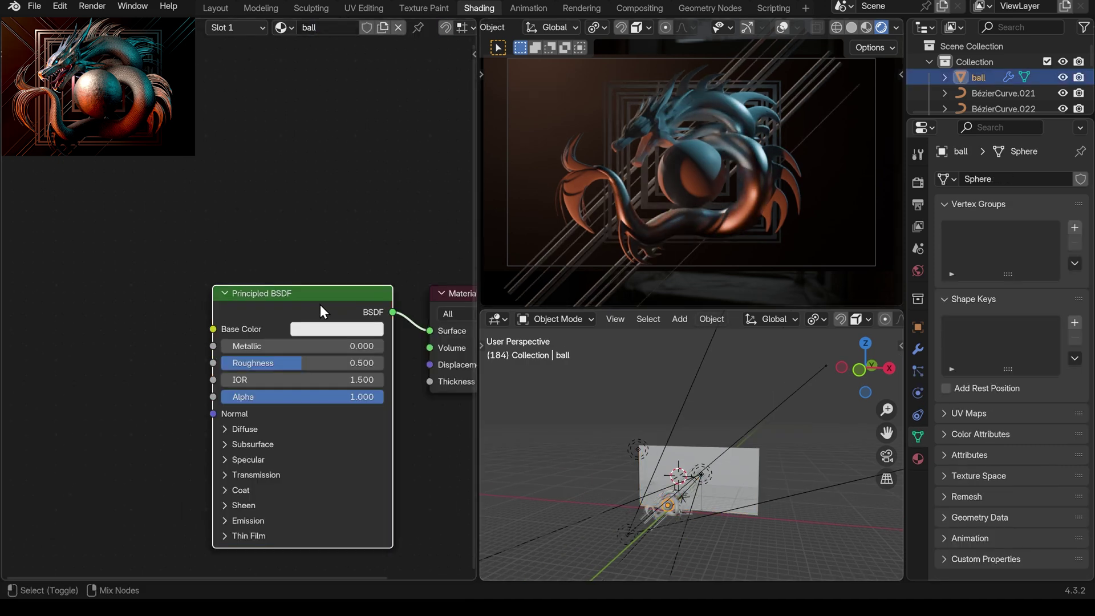
key("ctrl+shift+t")
double_click(399, 121)
scroll(513, 273, "down", 6)
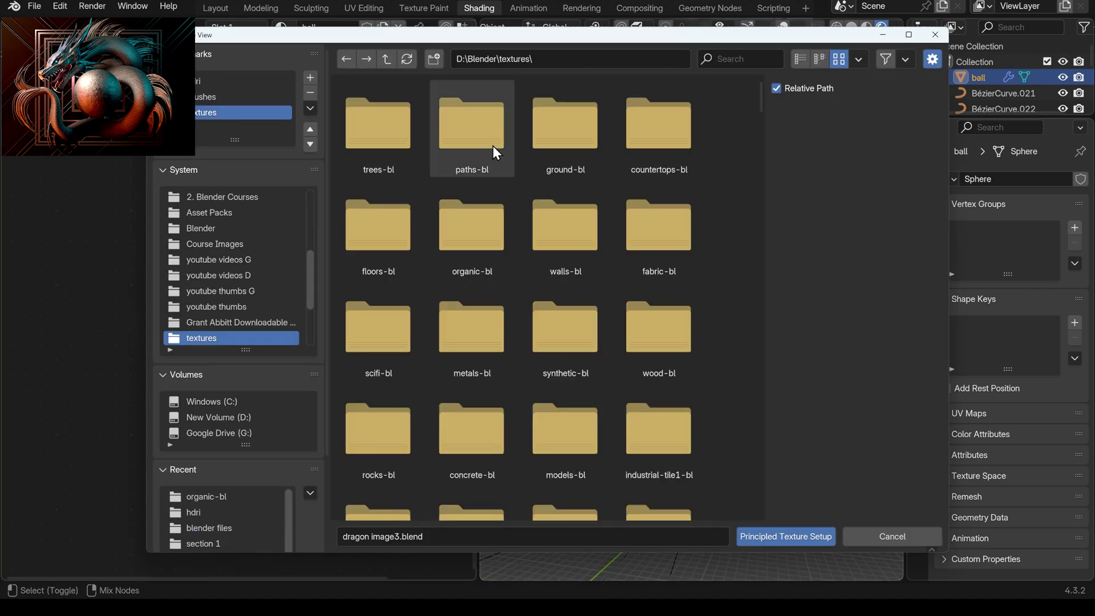
double_click(472, 228)
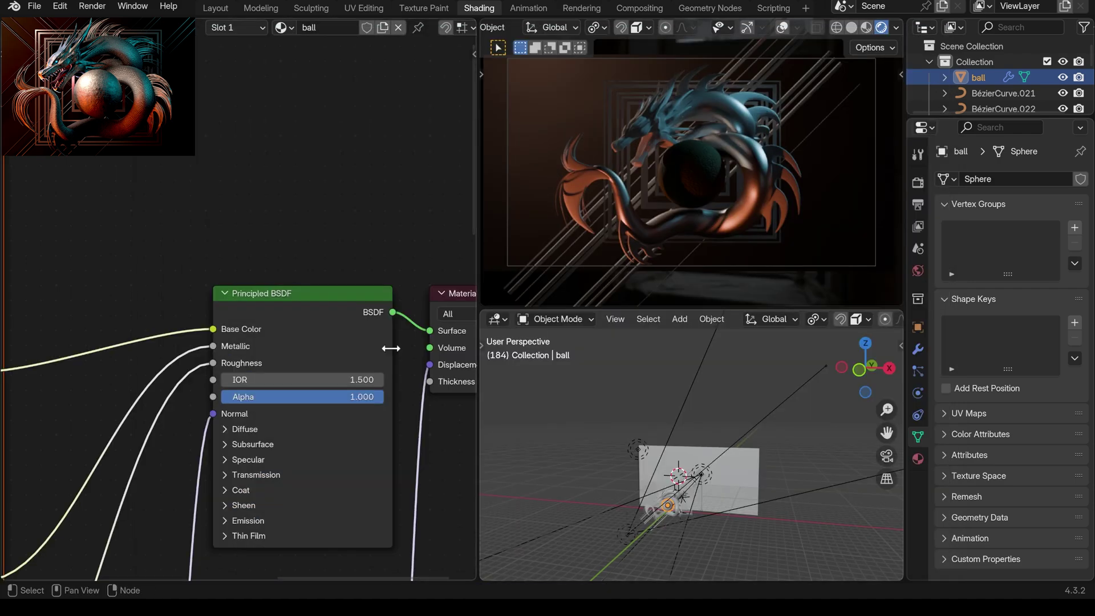
scroll(305, 342, "down", 5)
scroll(303, 303, "up", 3)
scroll(713, 191, "up", 5)
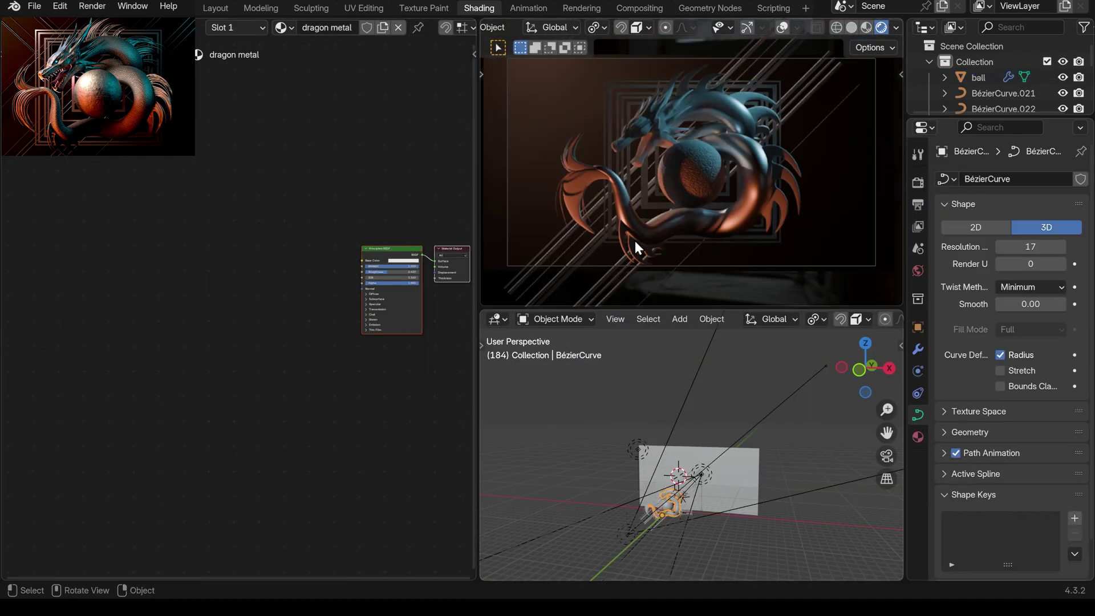
Apply the dragon-scales textures to the dragon with Box projection and Blend 0.723.
key("ctrl+shift+t")
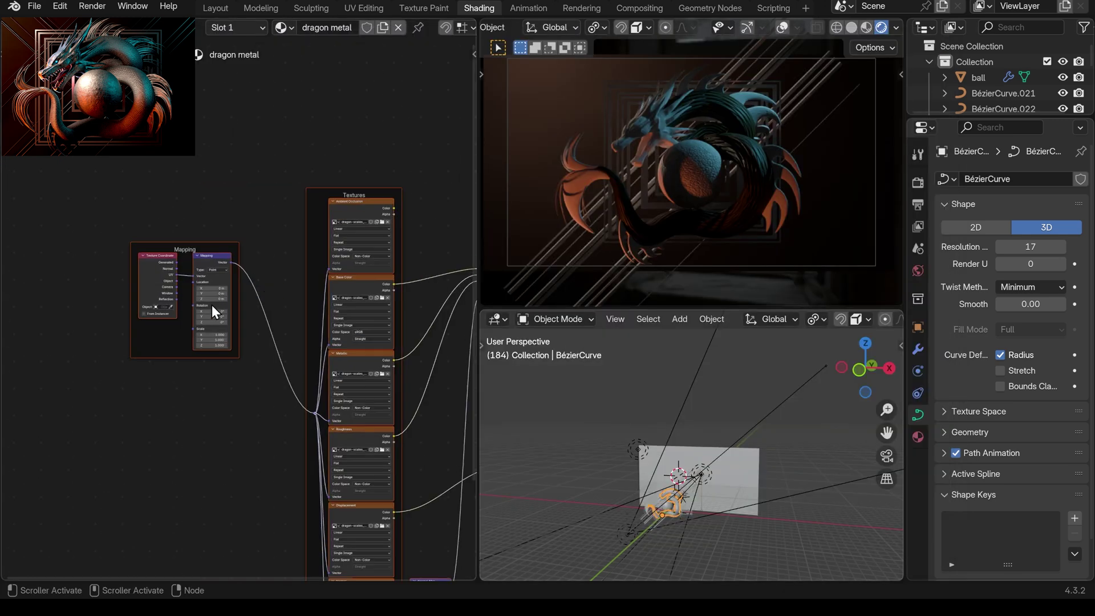
middle_click_drag(210, 304, 297, 231)
scroll(298, 232, "up", 4)
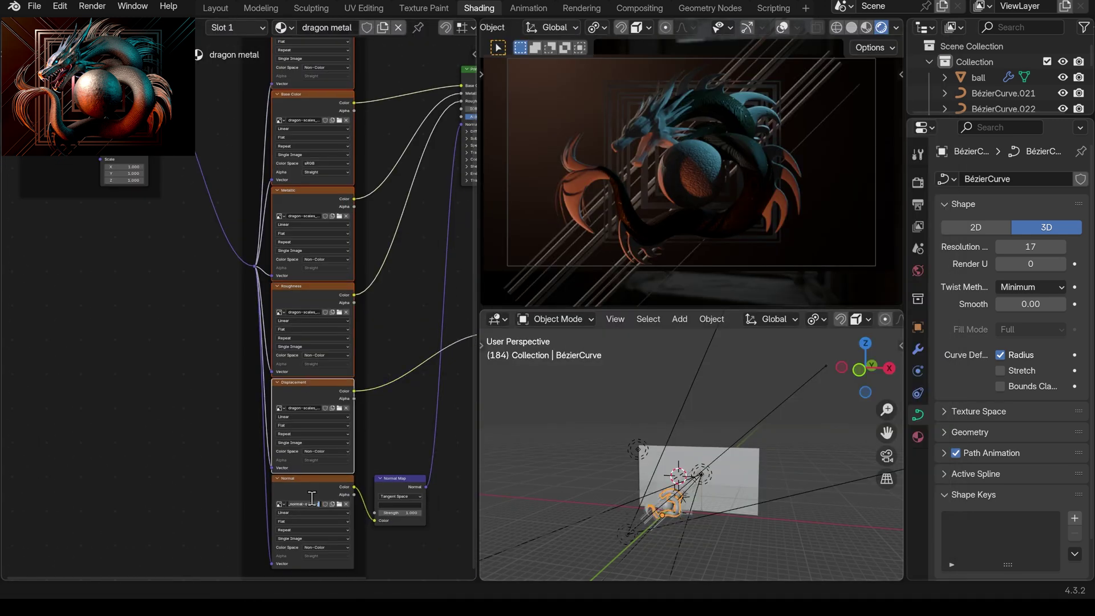
left_click(288, 546, "alt")
middle_click_drag(433, 162, 300, 285)
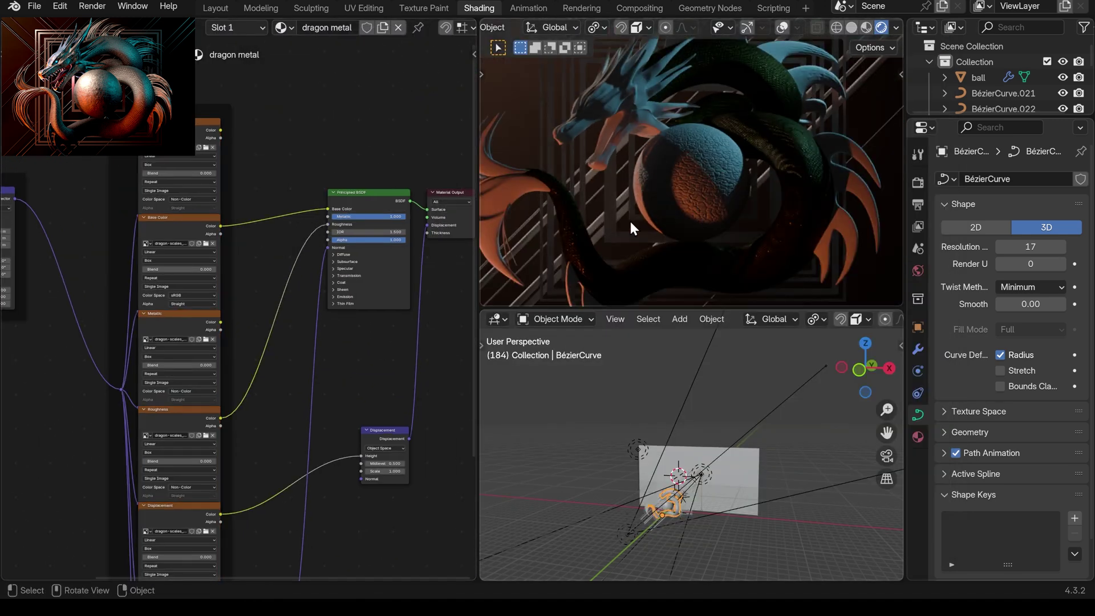
scroll(408, 270, "up", 2)
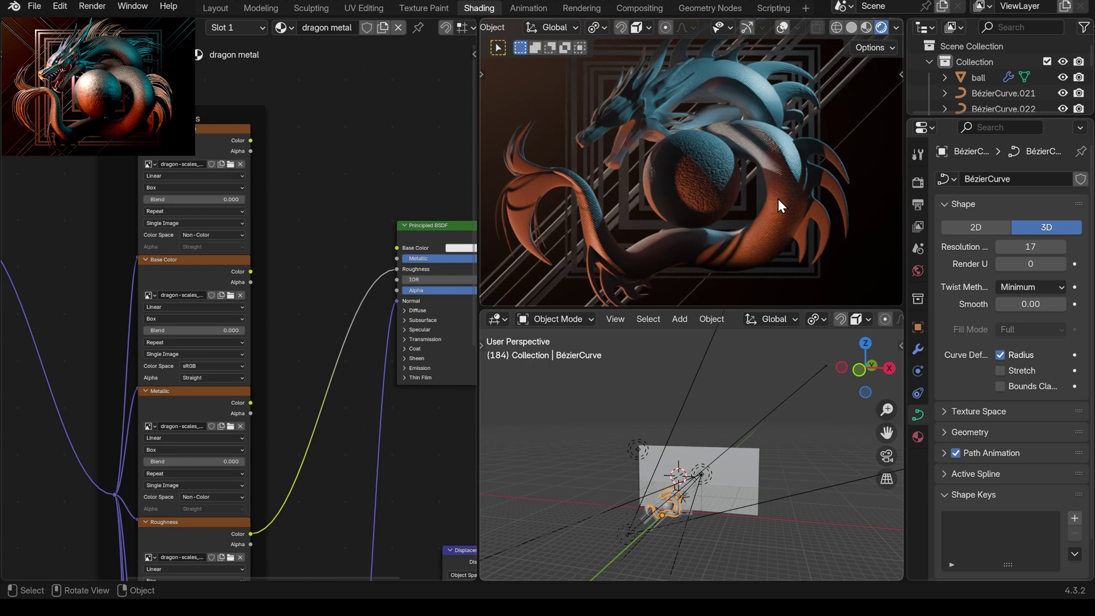
middle_click_drag(196, 136, 248, 226)
left_click_drag(249, 227, 216, 150)
left_click_drag(171, 209, 251, 208)
scroll(245, 211, "down", 3)
scroll(246, 211, "up", 4)
scroll(303, 280, "down", 1)
Add a Color Ramp with its black stop near 0.43 feeding the Base Color.
key("shift+a")
mouse_move(303, 281)
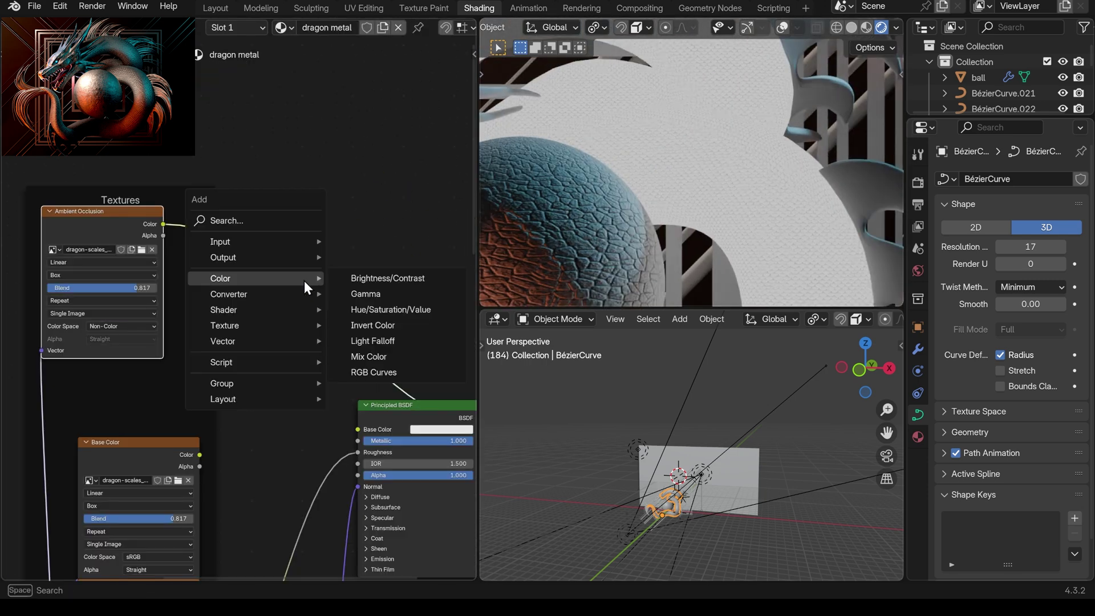
left_click_drag(256, 296, 300, 296)
left_click_drag(342, 237, 378, 361)
Rotate the spot light around the global Z axis while viewing through the camera.
key("KP_0")
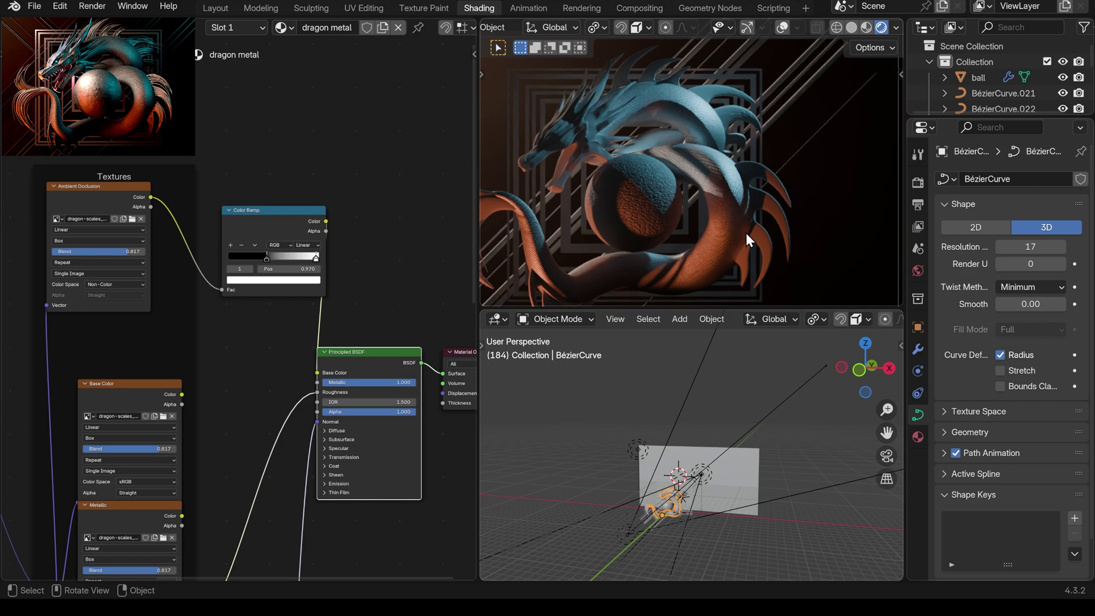
left_click(610, 501)
key("r")
key("z")
key("Return")
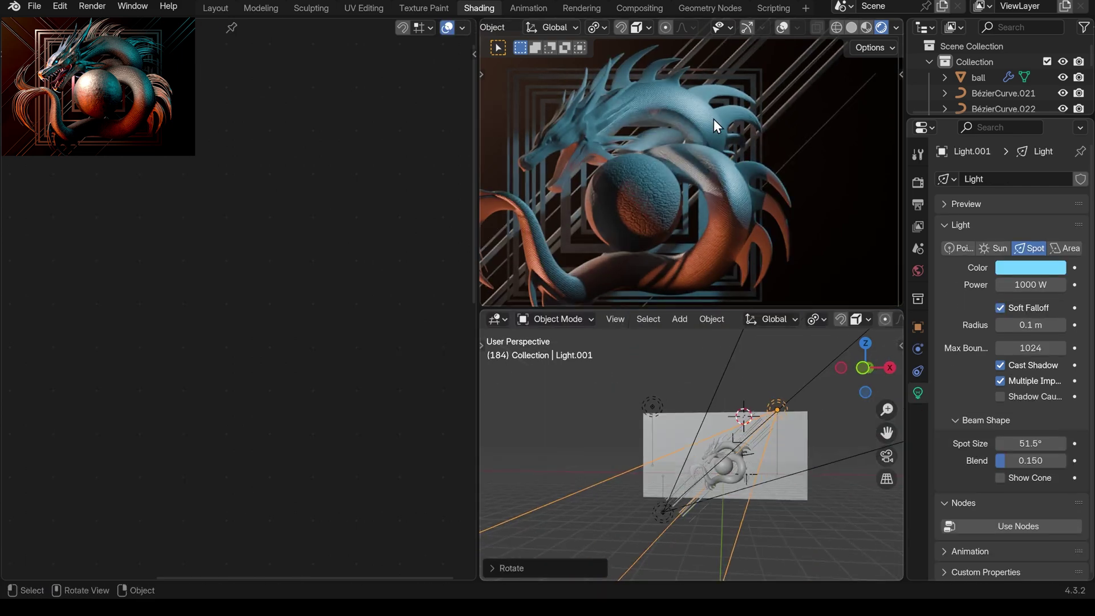
left_click(714, 118)
Move the pale-blue 500 W area light into place from the front orthographic view.
scroll(680, 197, "down", 2)
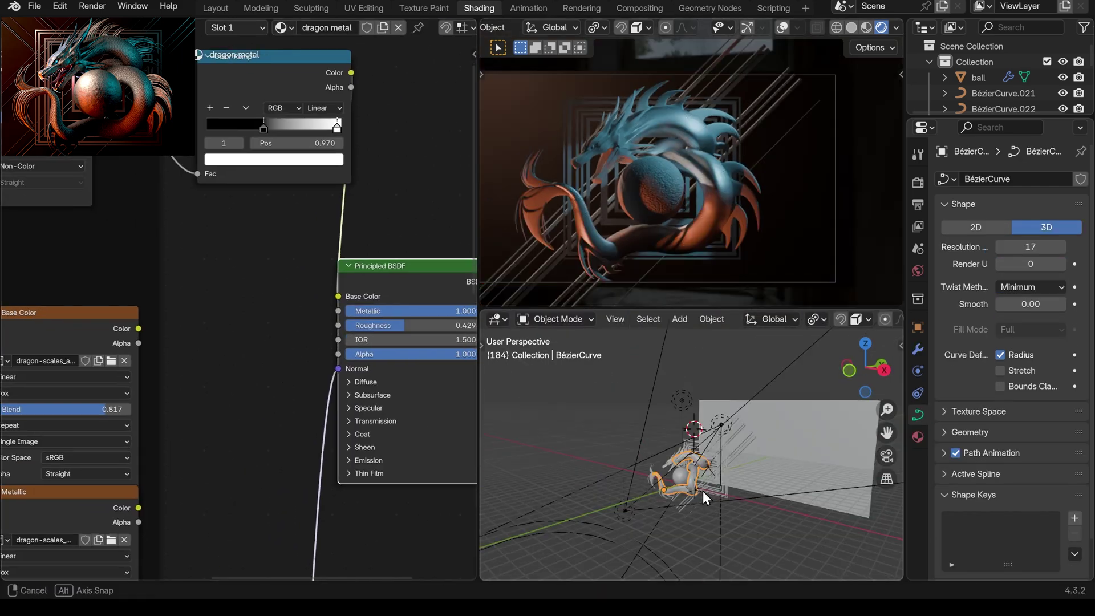
key("KP_1")
left_click(771, 419)
left_click(784, 404)
left_click(1030, 268)
key("g")
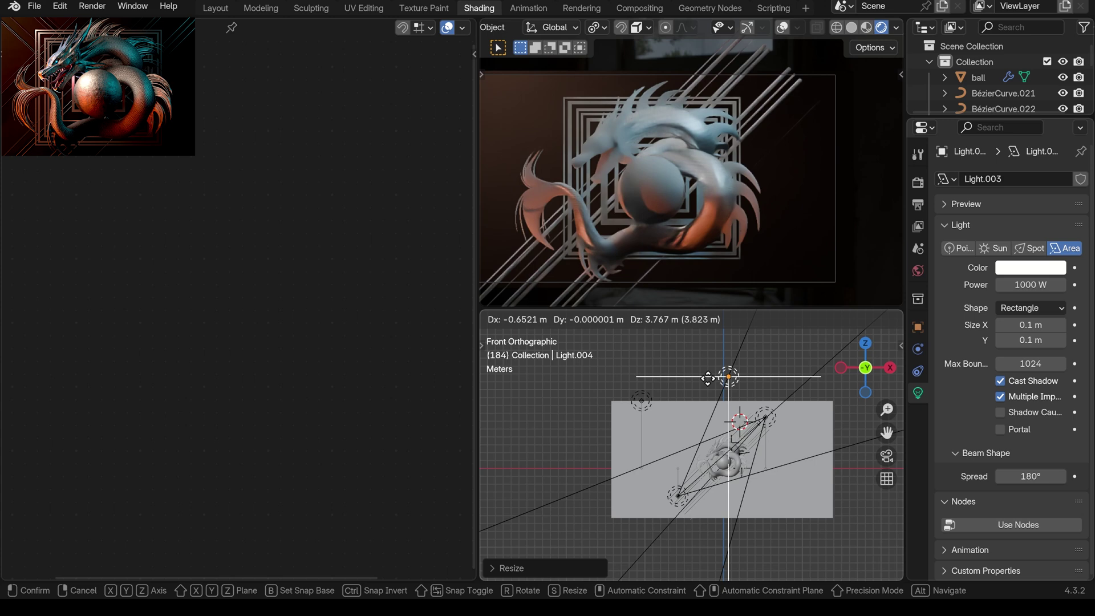
scroll(733, 189, "up", 2)
left_click(733, 189)
left_click(625, 188)
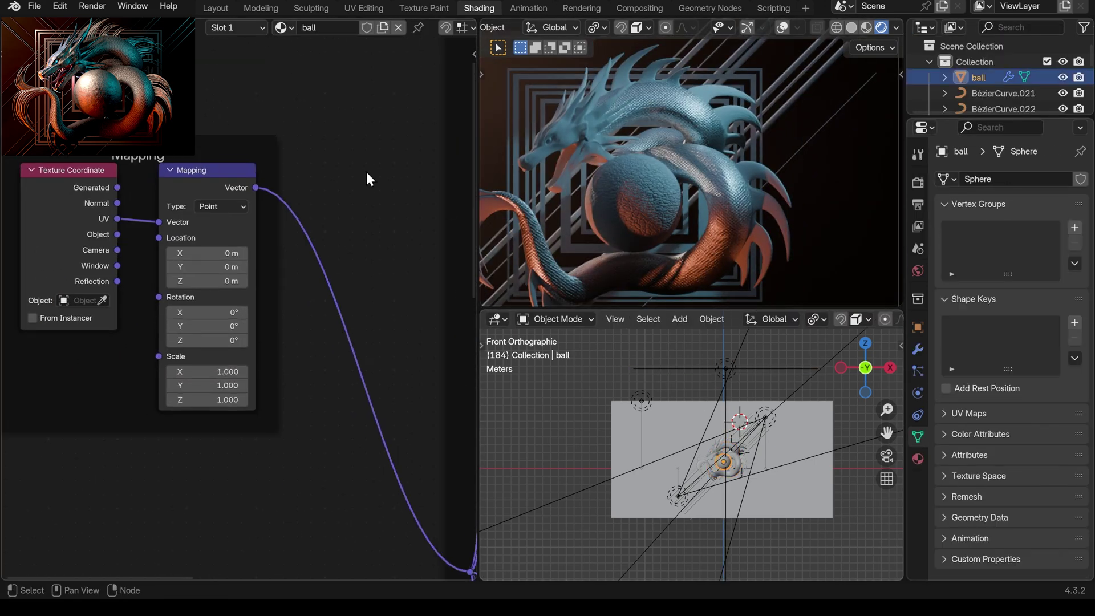
Load the lumpy wet concrete texture set from concrete-bl onto the ball.
key("Home")
key("ctrl+shift+t")
key("BackSpace")
scroll(622, 289, "down", 1)
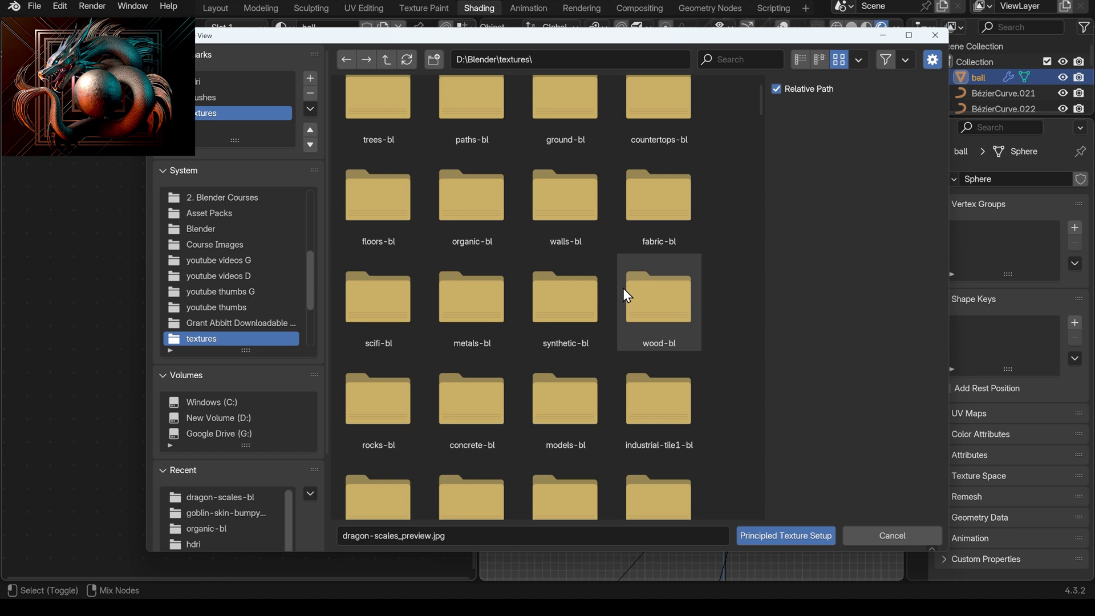
double_click(472, 399)
scroll(526, 228, "down", 5)
scroll(586, 317, "up", 5)
double_click(397, 199)
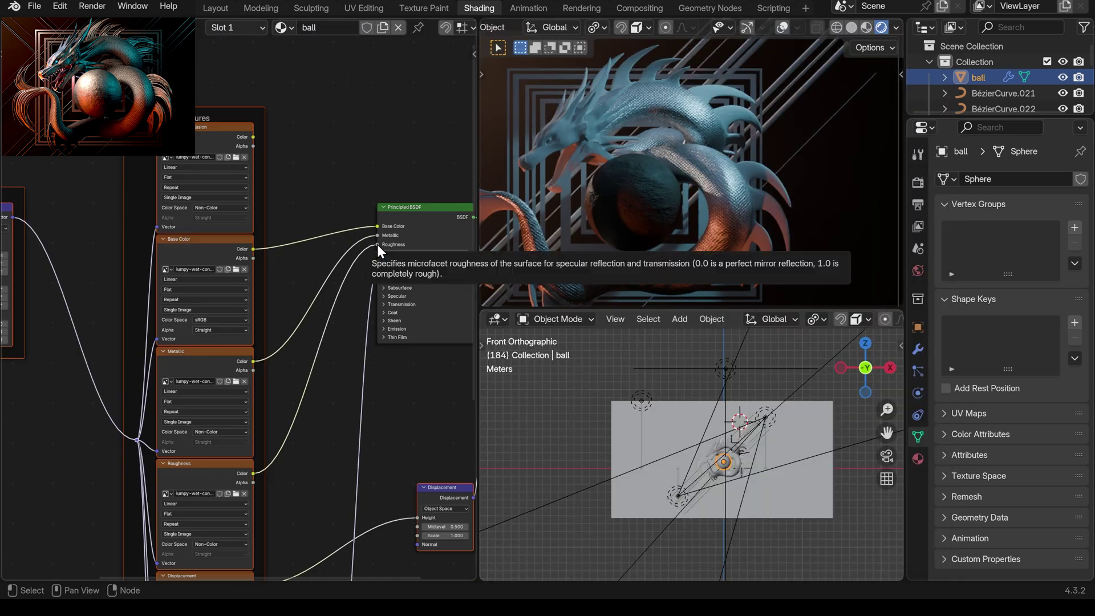
scroll(377, 244, "up", 2)
Insert a Color Ramp on the ball's Roughness link and rearrange the nodes.
middle_click_drag(365, 251, 296, 298)
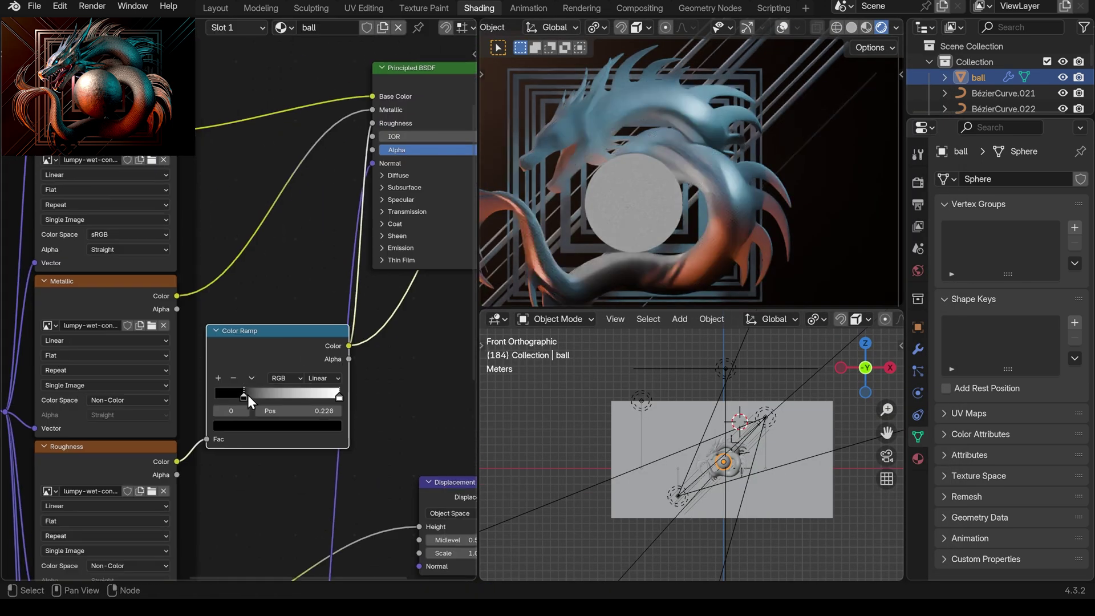
left_click(247, 394)
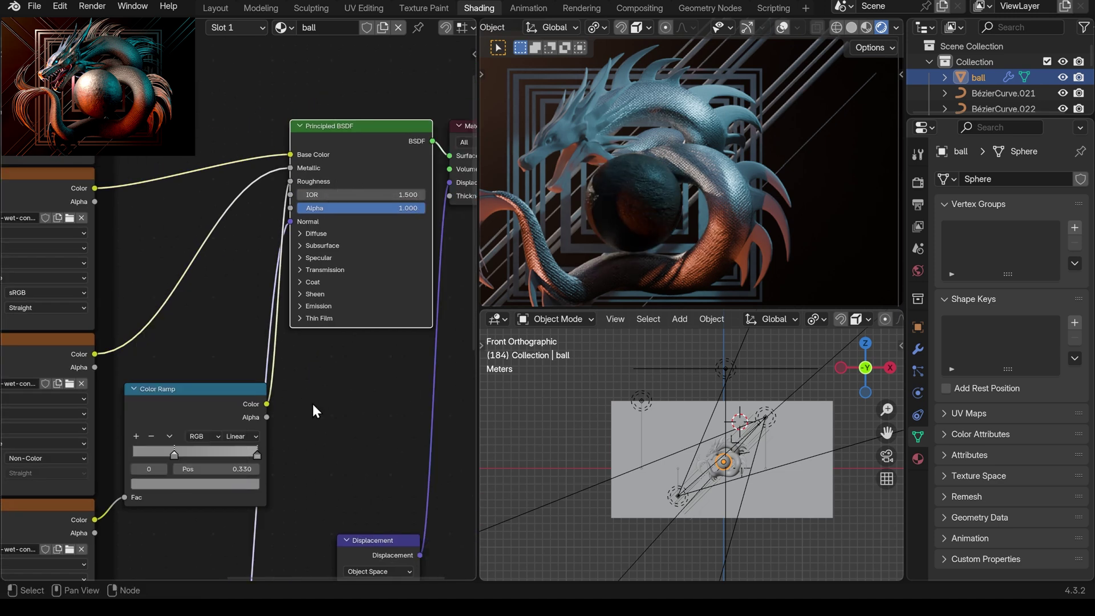
scroll(313, 403, "down", 2)
middle_click_drag(222, 252, 307, 382)
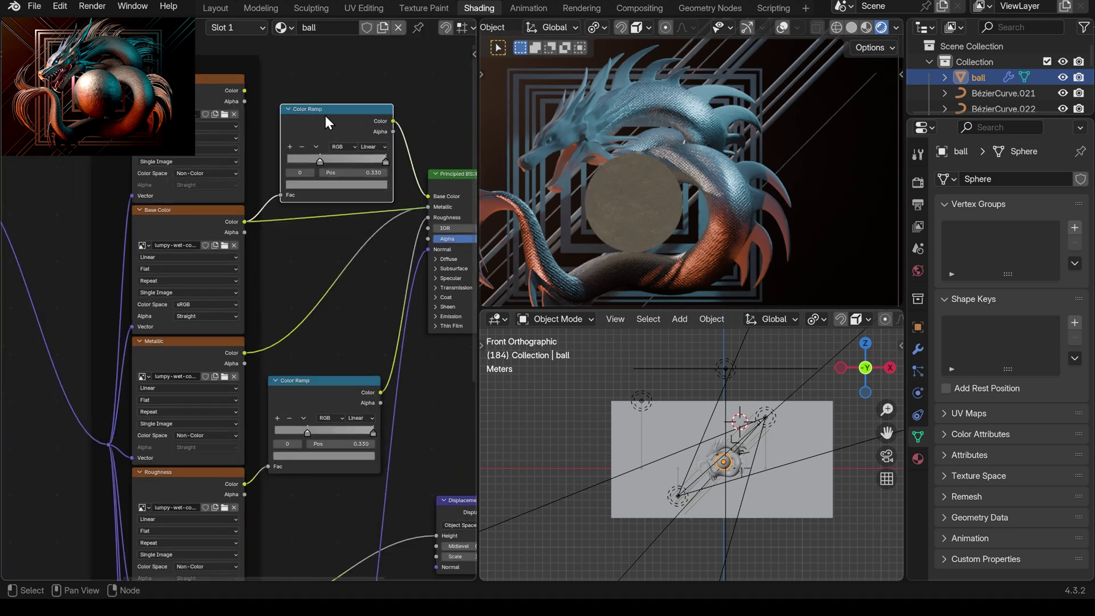
middle_click_drag(326, 128, 273, 149)
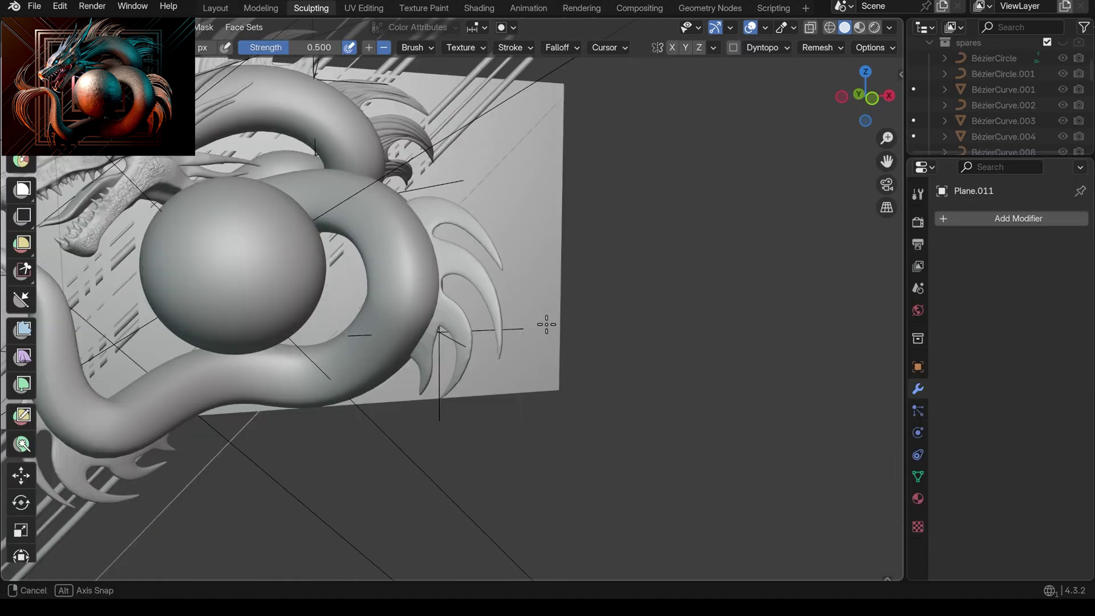
Add a Multires modifier to the fin.
left_click(1020, 219)
type("multi")
left_click(794, 247)
Select the Retopo_Cube.001 object.
scroll(402, 168, "up", 3)
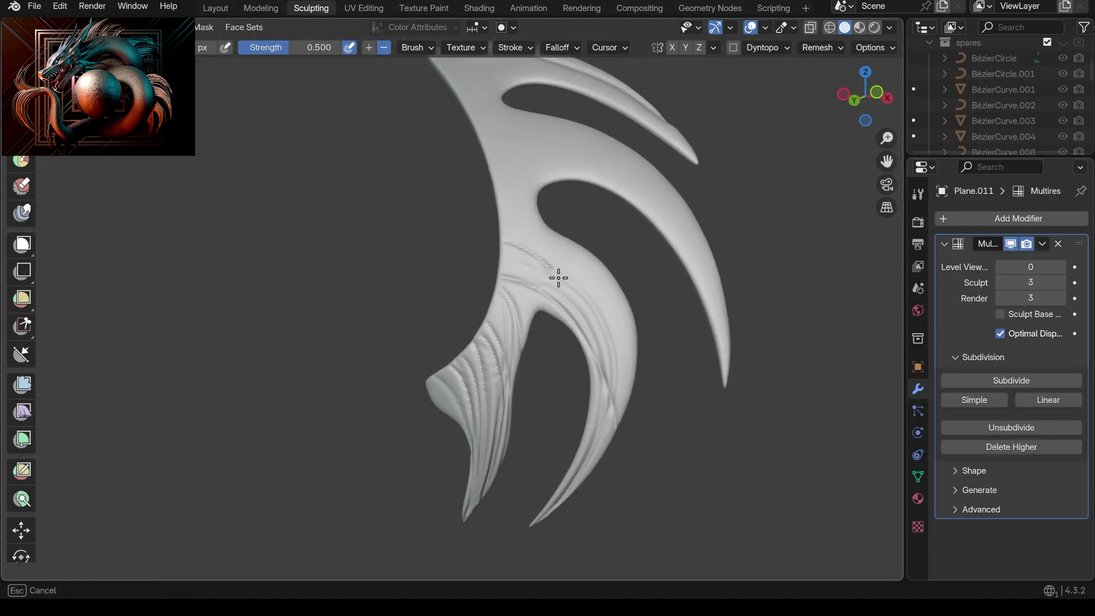
scroll(640, 374, "down", 3)
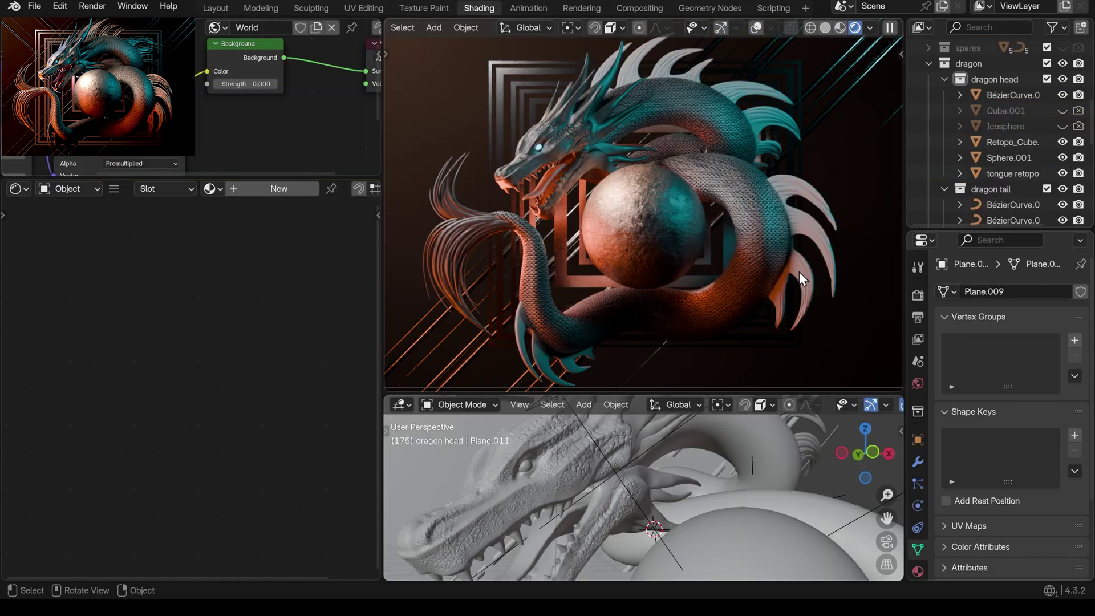
left_click(812, 280)
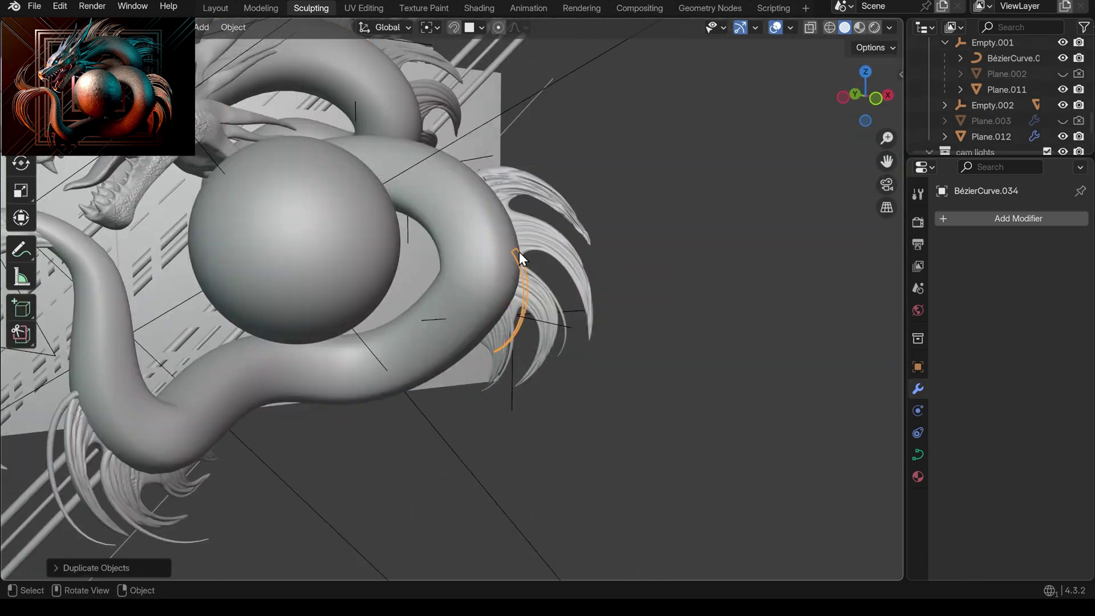
Open the viewport overlay options.
left_click(789, 28)
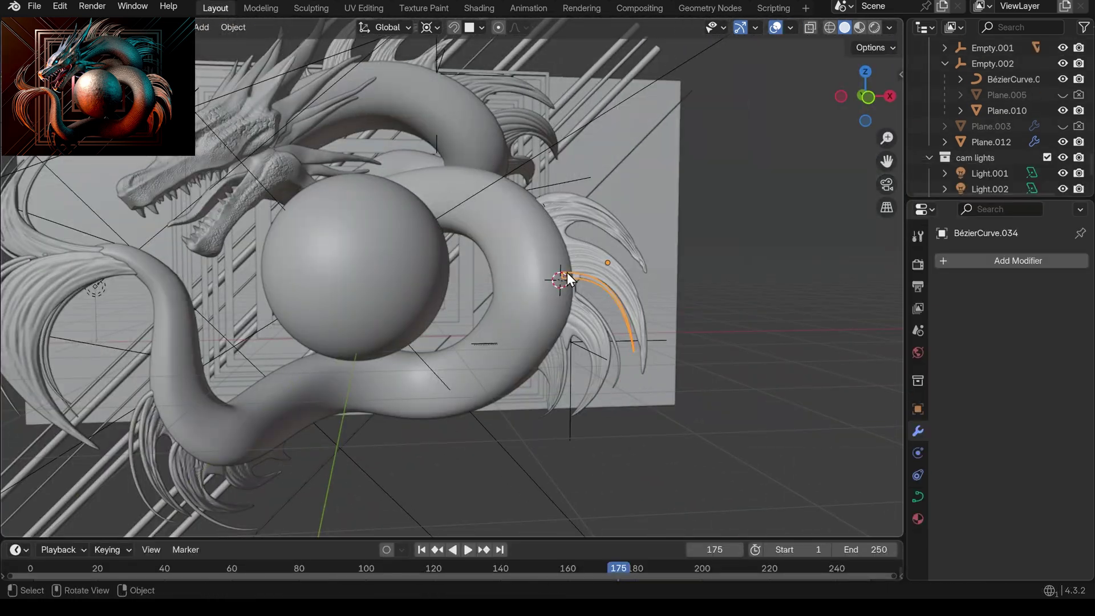